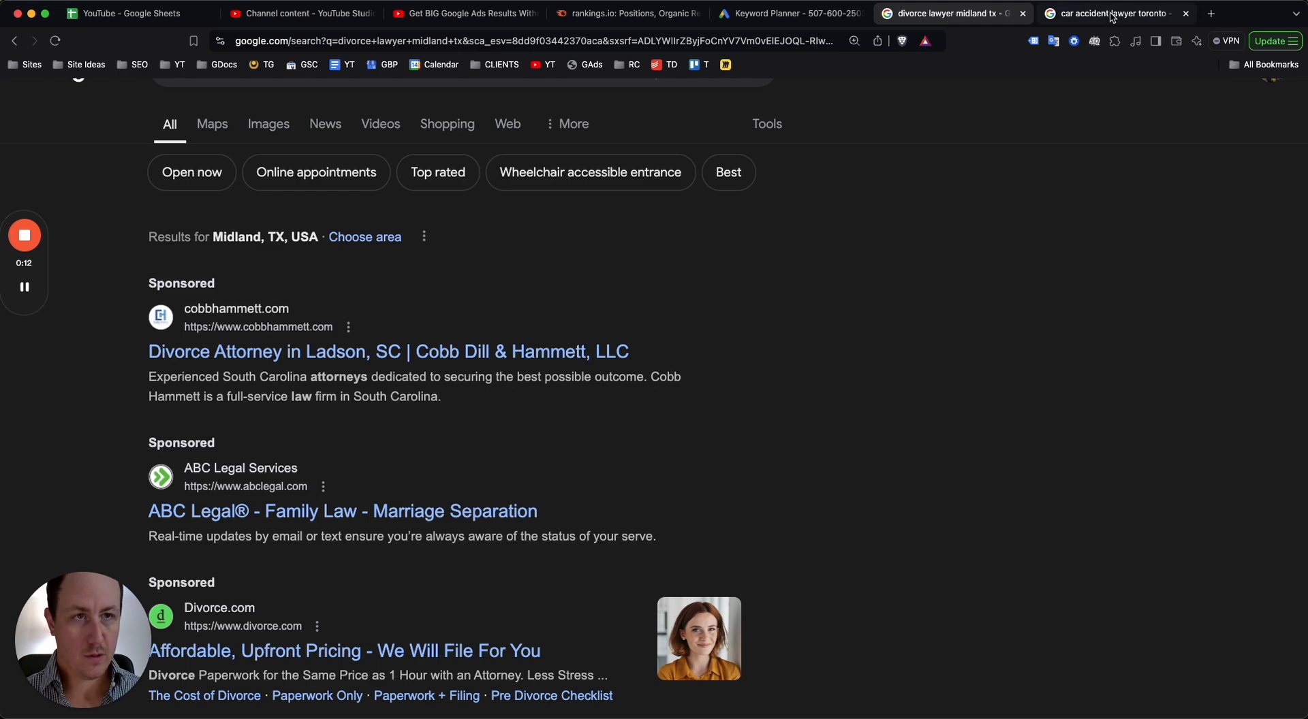
Step: Switch to the "car accident lawyer toronto" search results and examine the headlines and descriptions of the sponsored law firm ads
click(1110, 15)
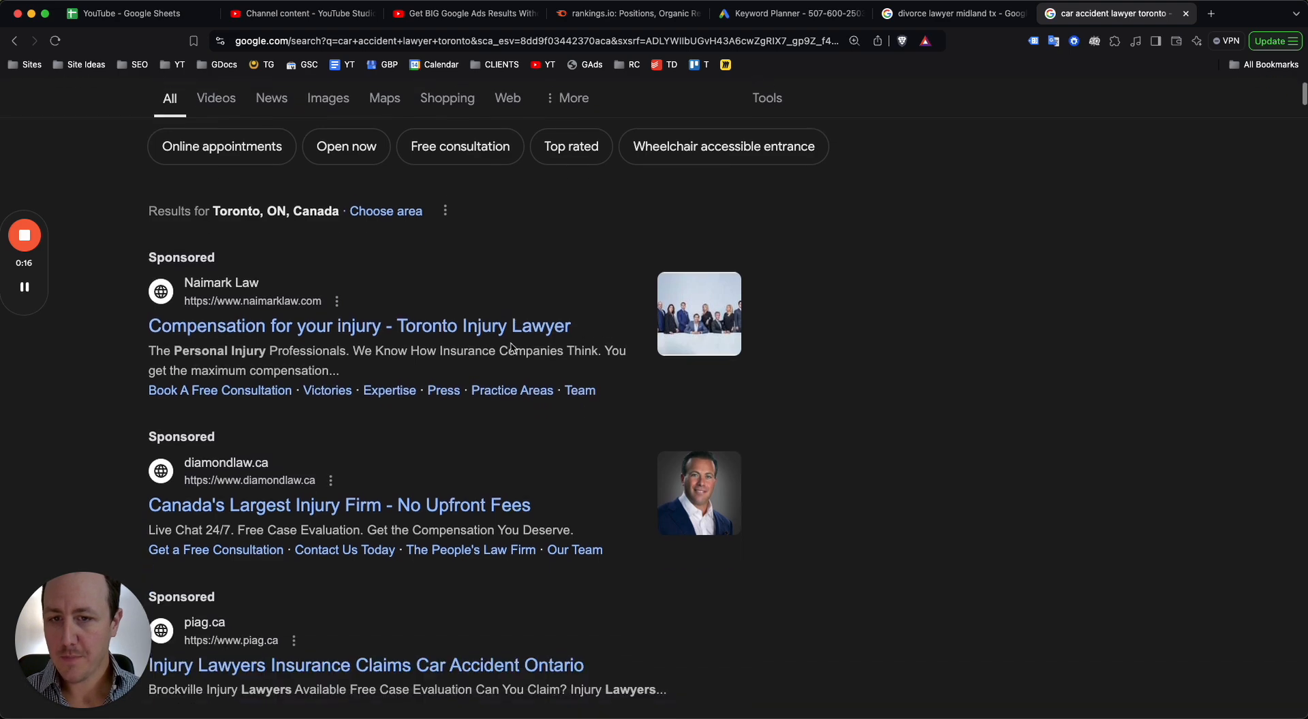
scroll(681, 368, down, 4)
scroll(649, 383, up, 4)
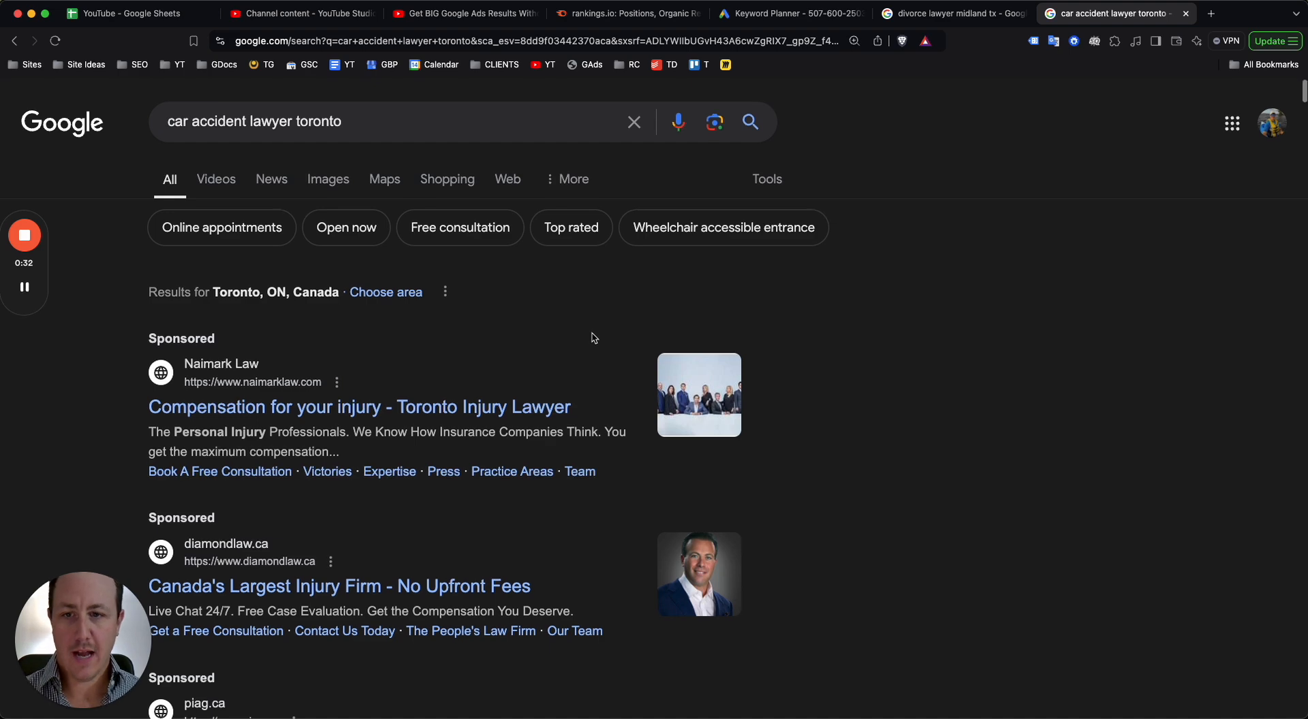
scroll(612, 347, down, 1)
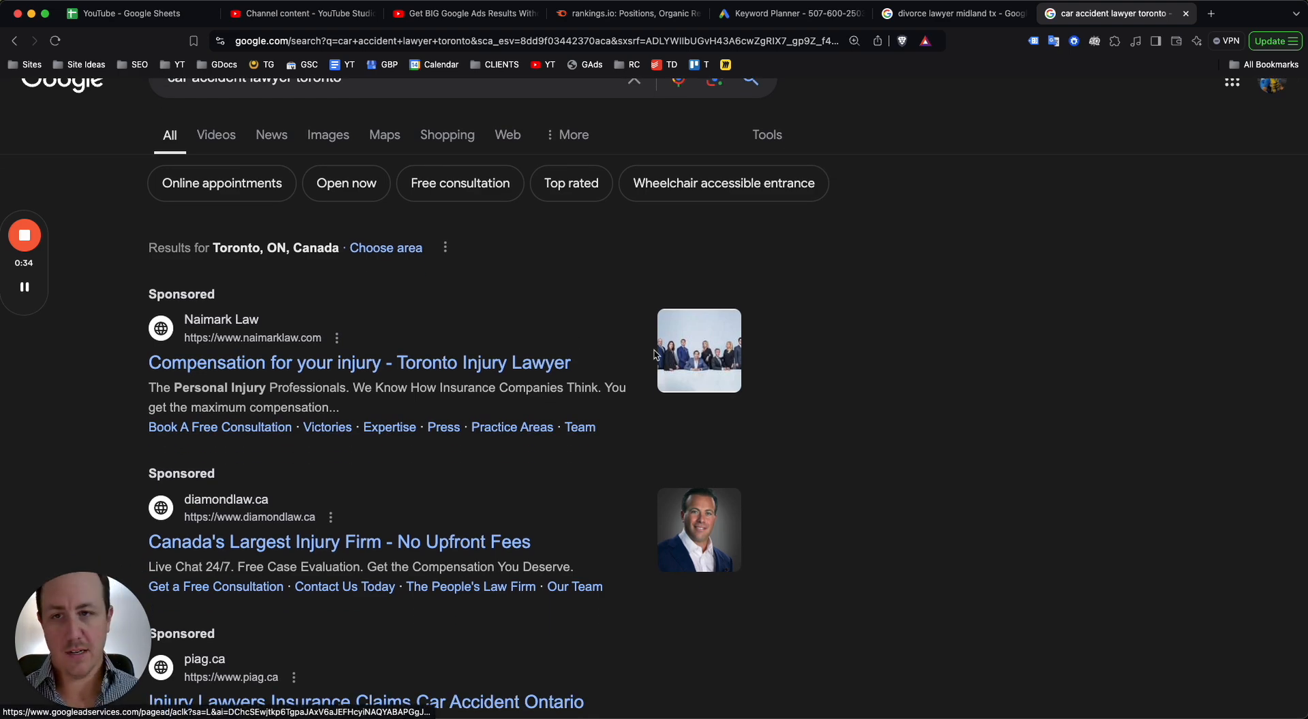
scroll(637, 348, down, 1)
scroll(573, 341, up, 3)
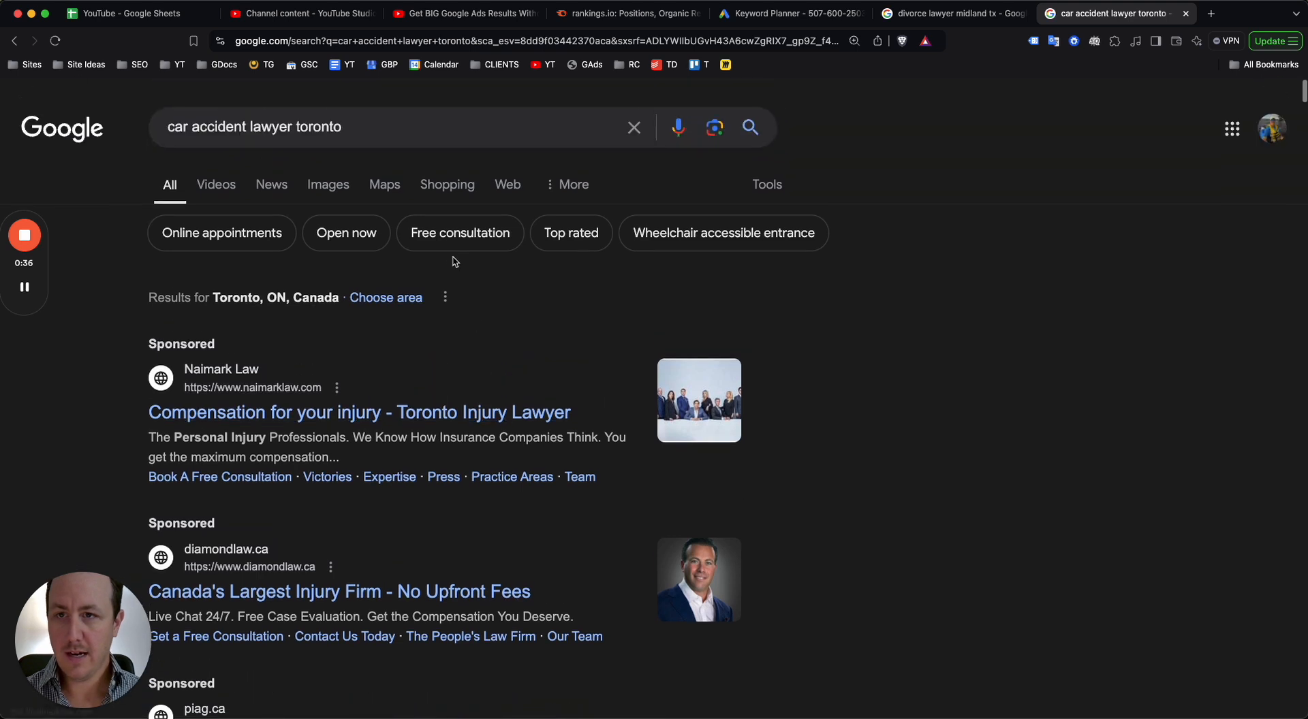
scroll(477, 225, down, 1)
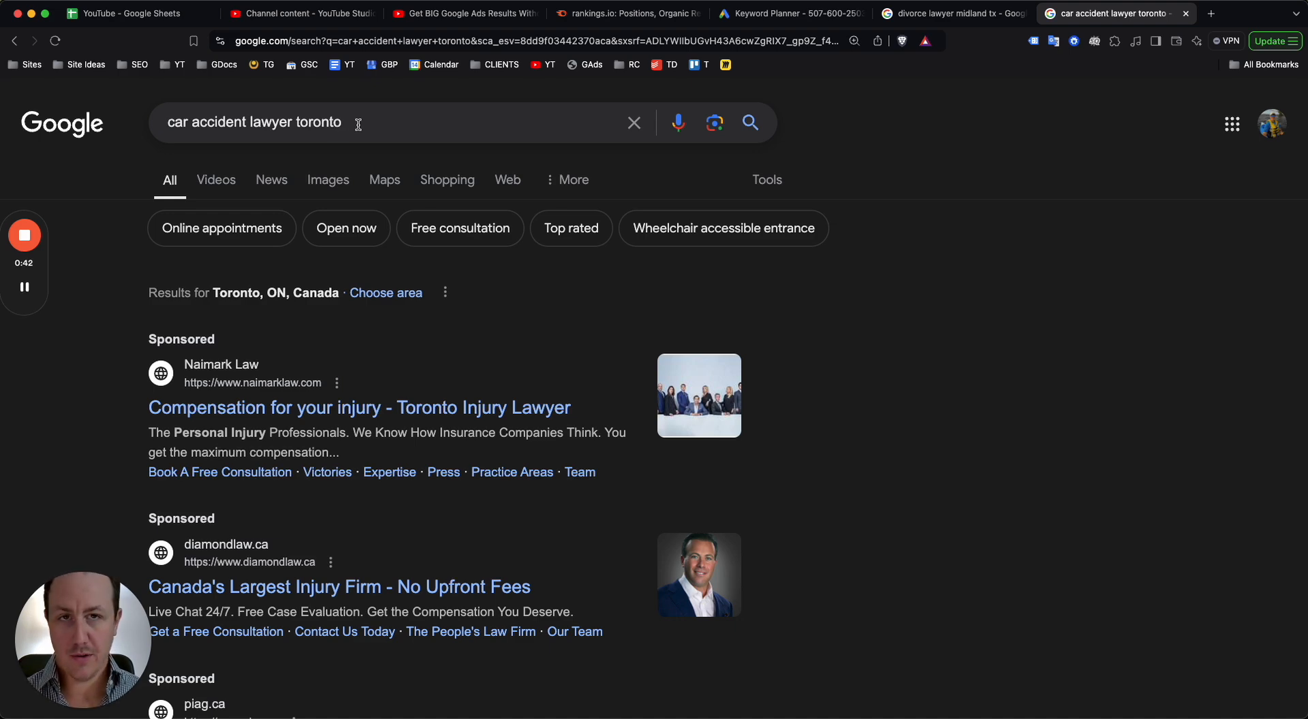
scroll(365, 246, down, 2)
scroll(354, 231, up, 2)
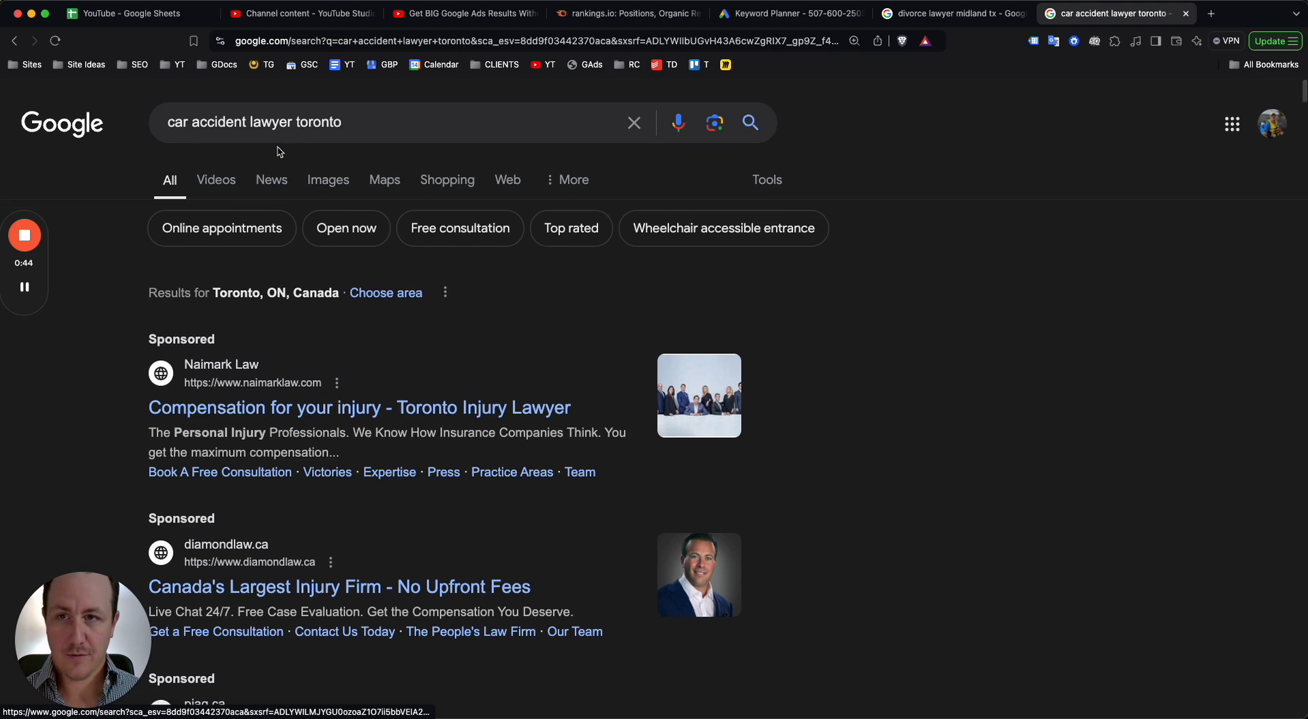
scroll(306, 177, down, 3)
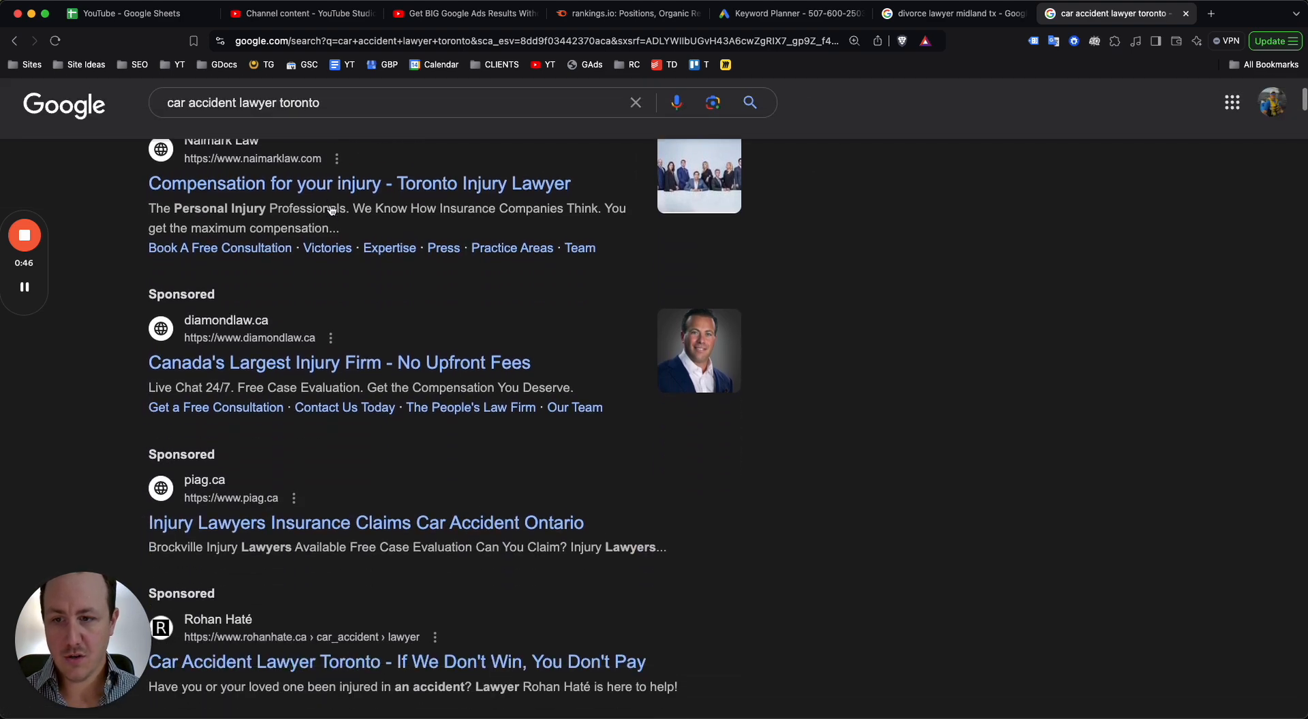
scroll(332, 210, down, 3)
scroll(364, 301, up, 6)
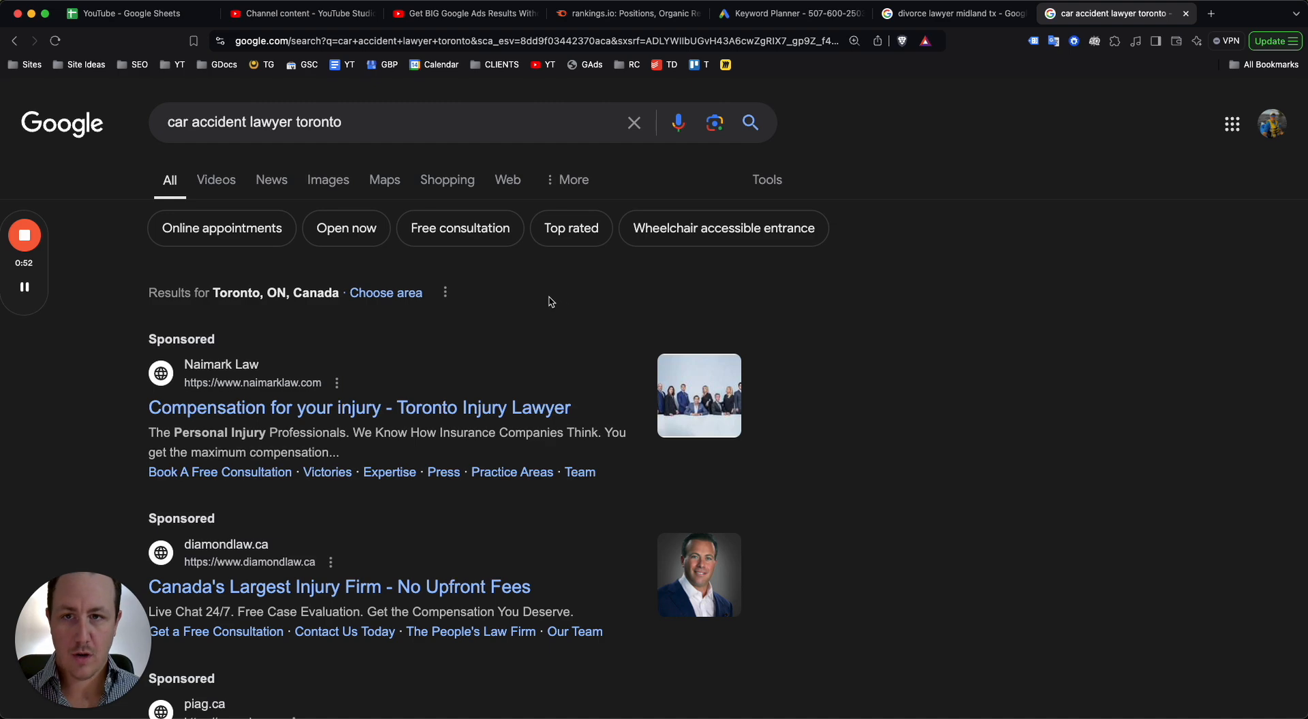
scroll(507, 341, down, 3)
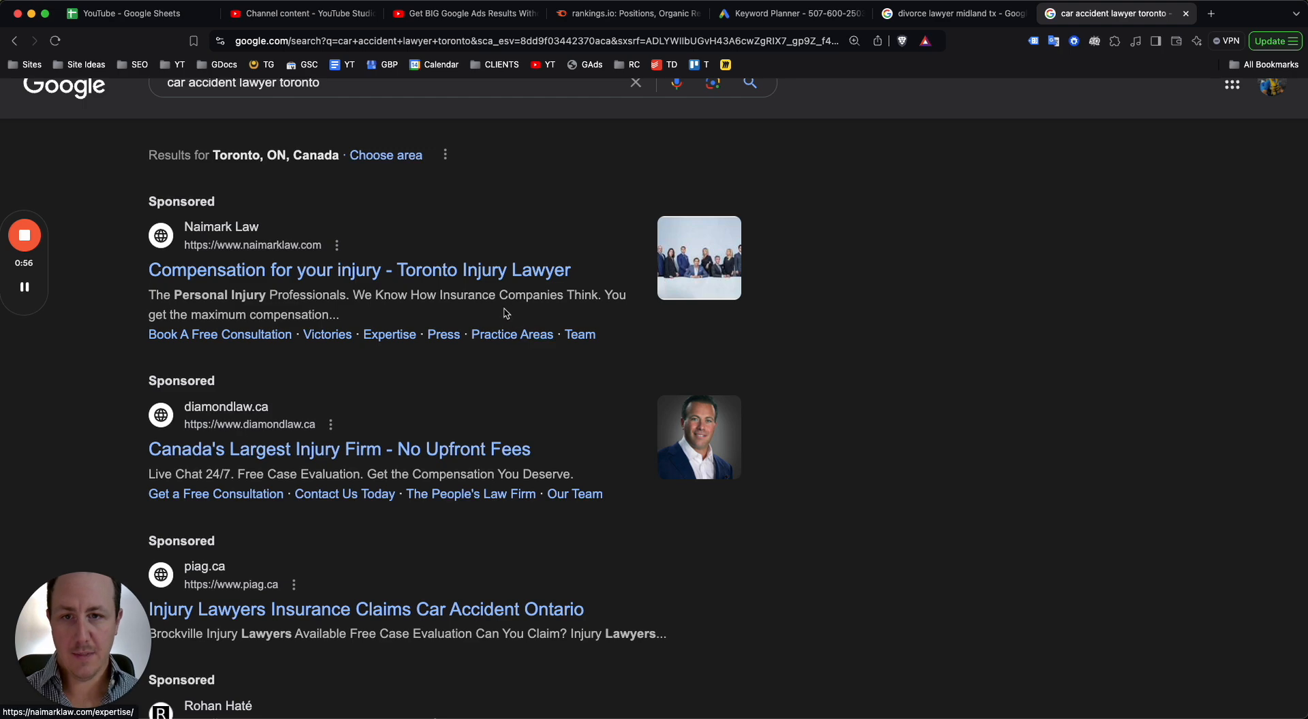
scroll(414, 293, up, 3)
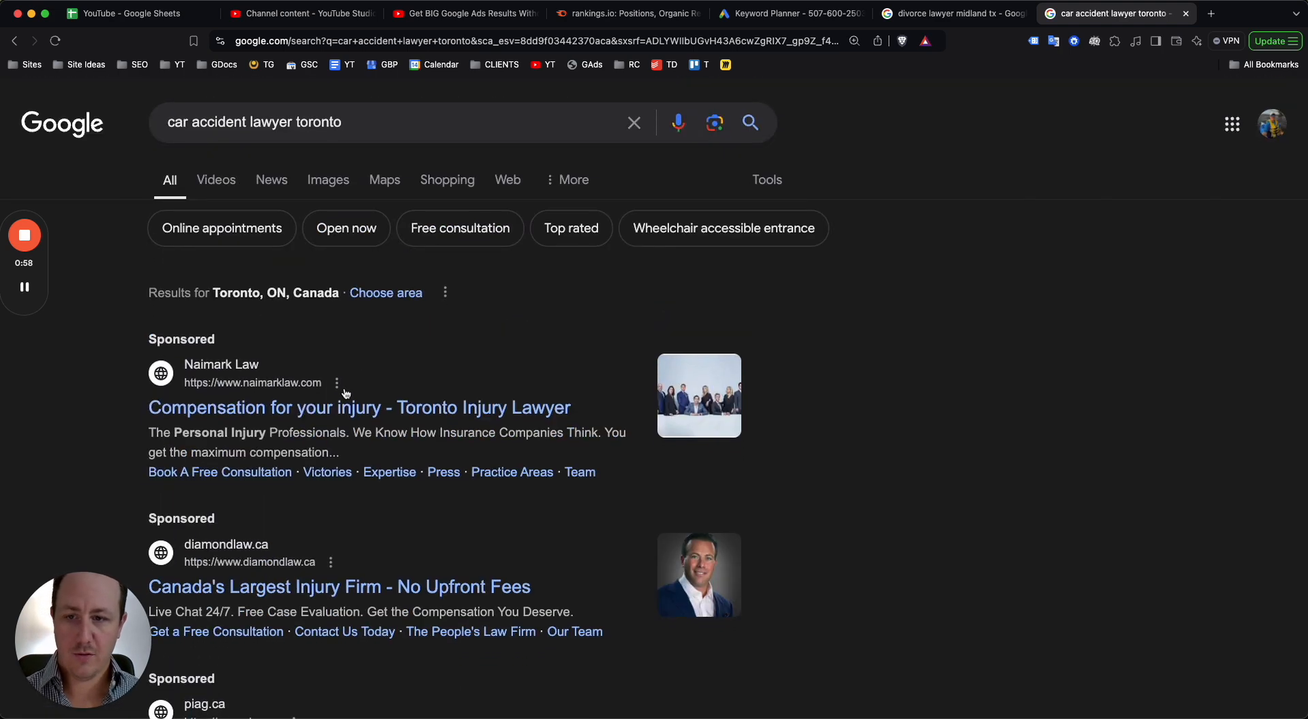
scroll(327, 448, down, 4)
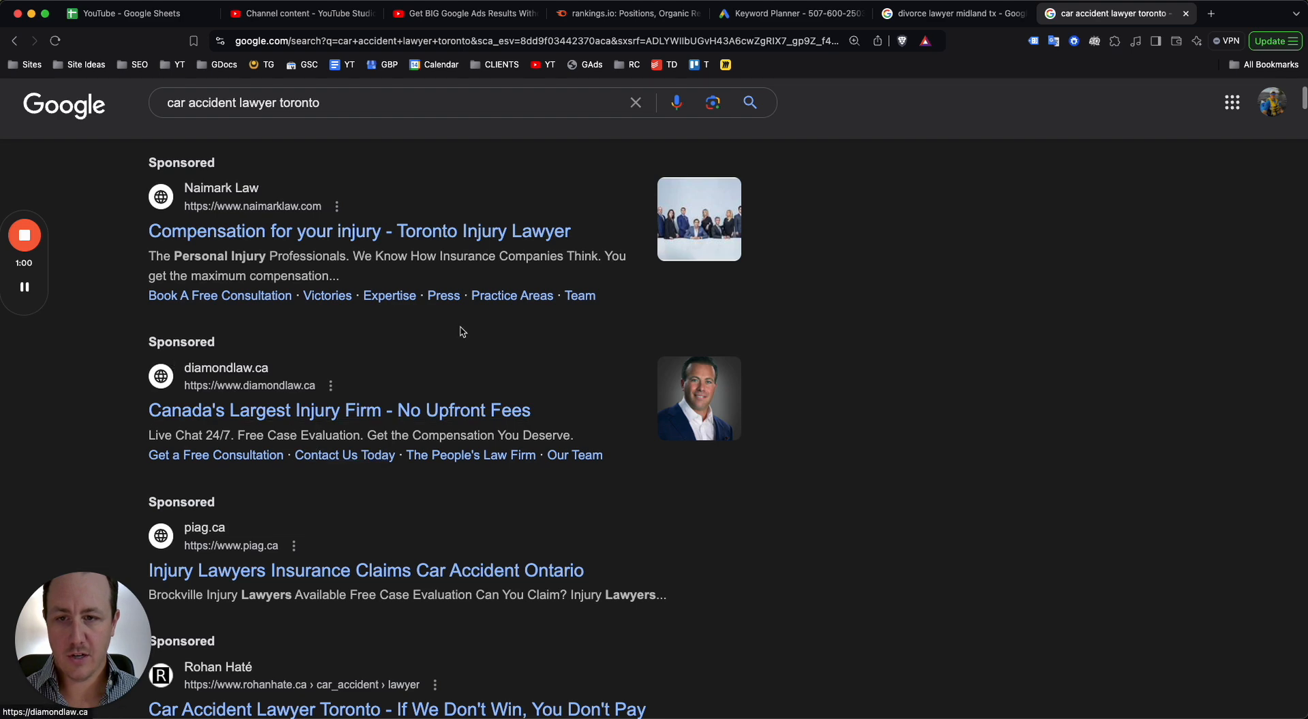
scroll(359, 448, down, 3)
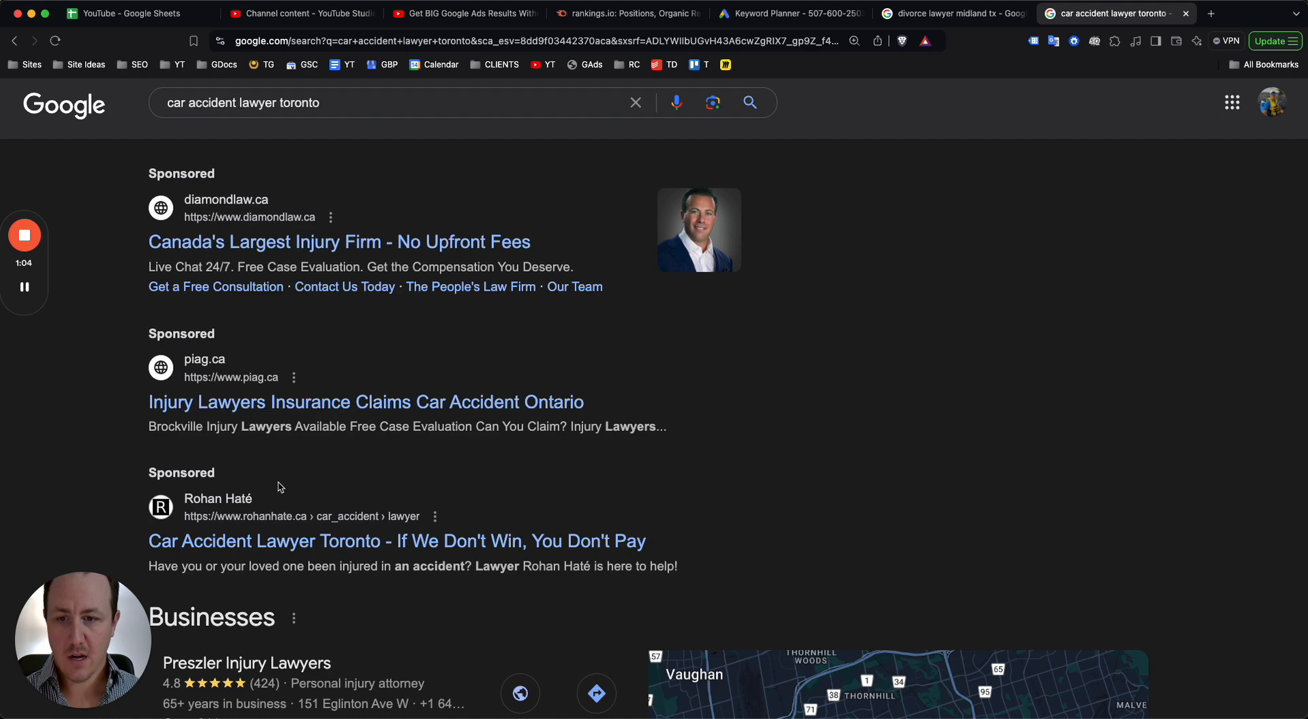
scroll(281, 490, up, 2)
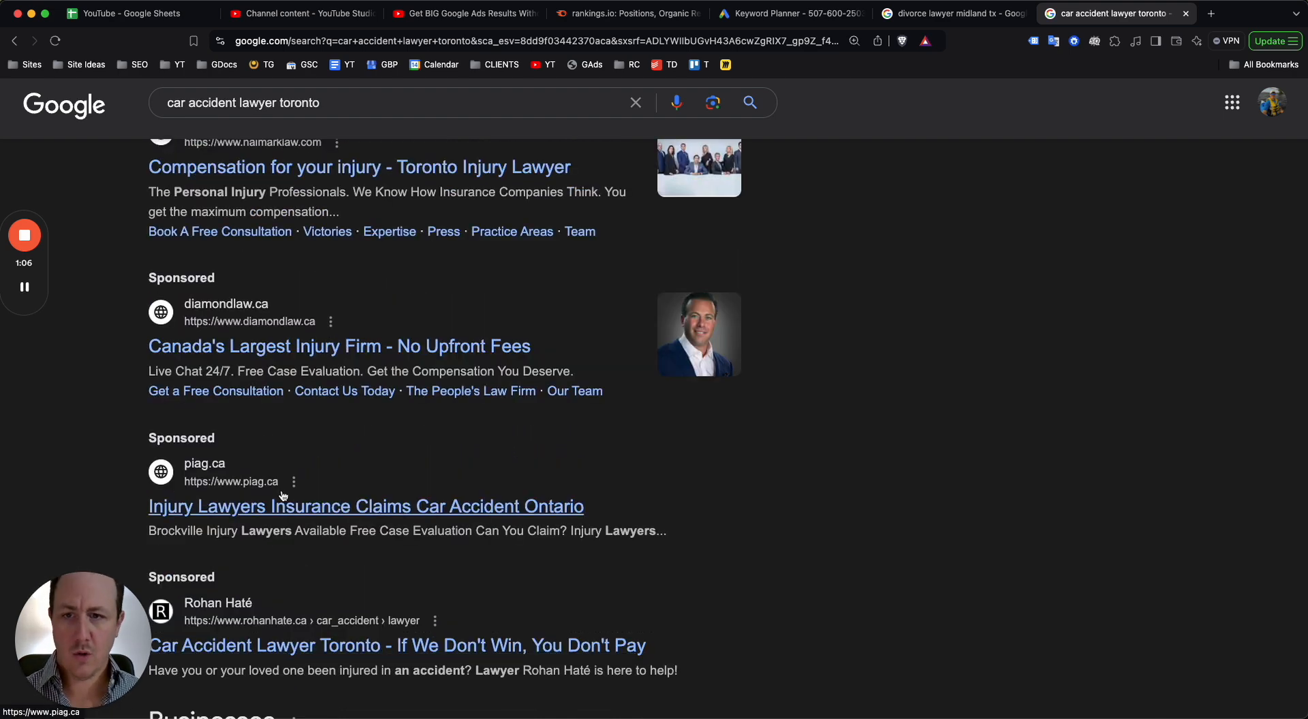
scroll(286, 497, down, 3)
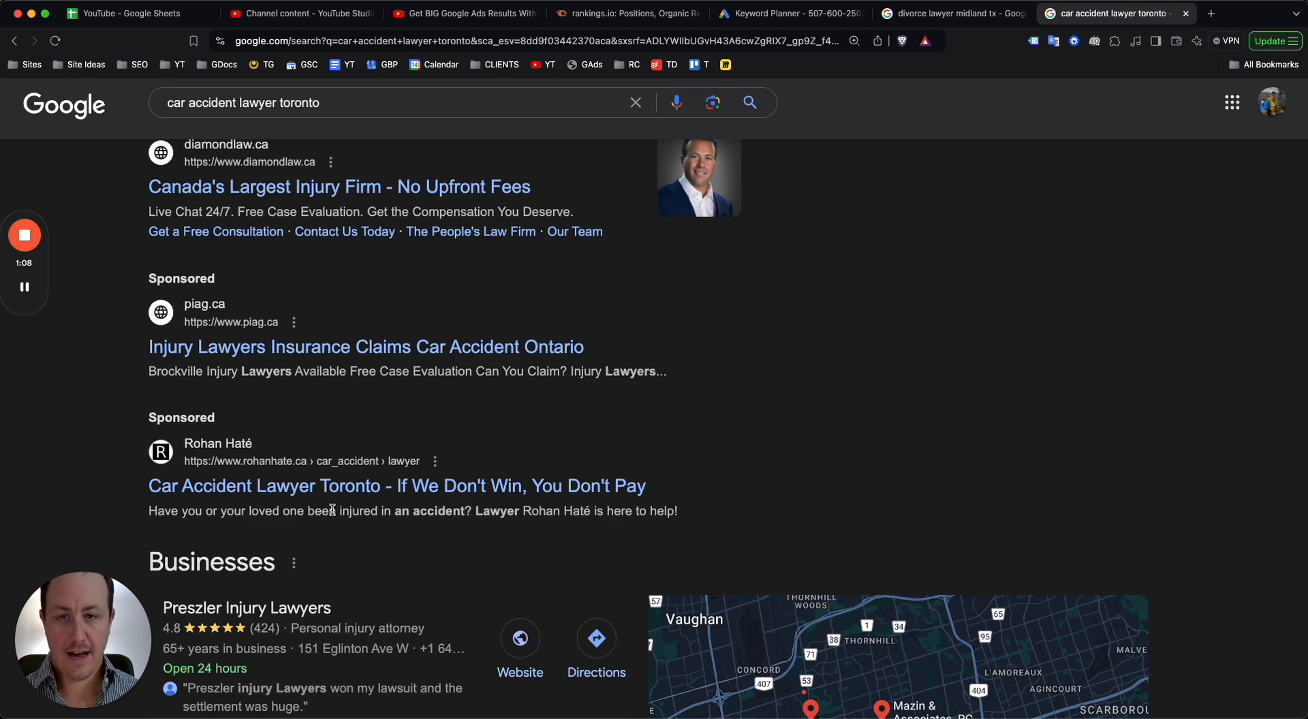
scroll(332, 510, up, 7)
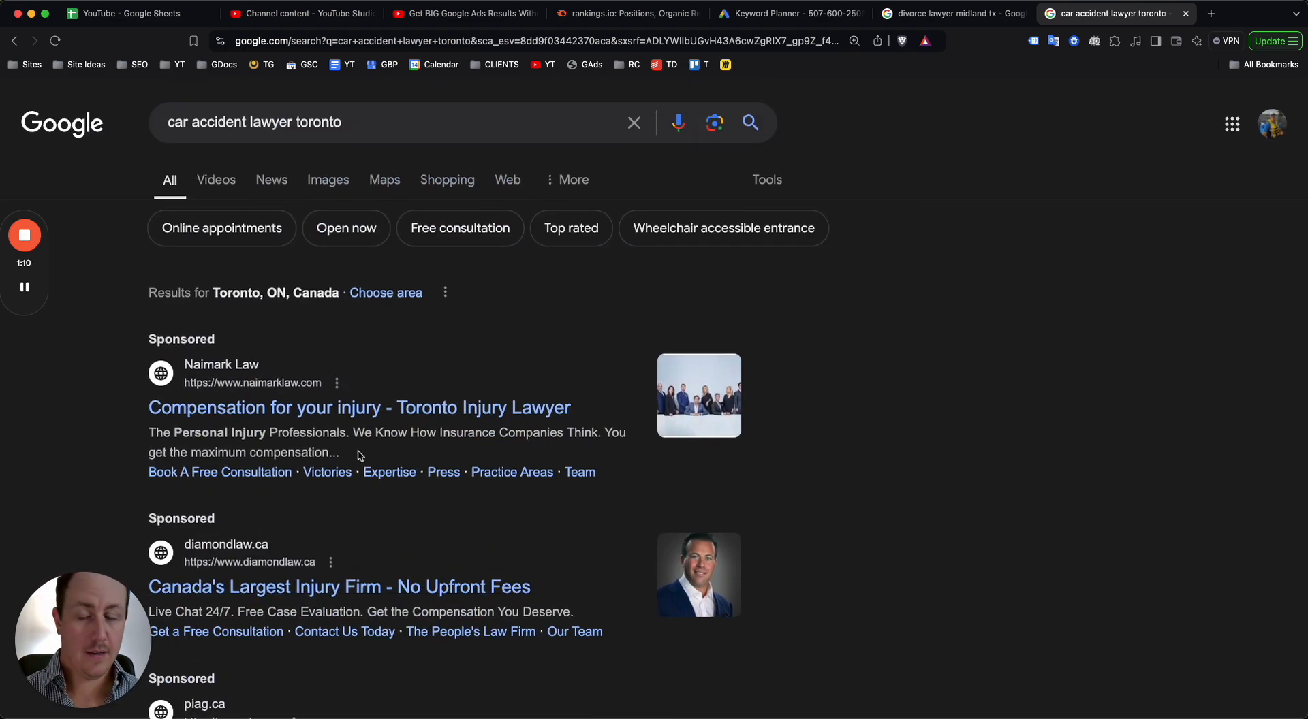
Step: Look through the business listings and organic results for "car accident lawyer toronto" and compare them with the sponsored ads
scroll(360, 456, down, 15)
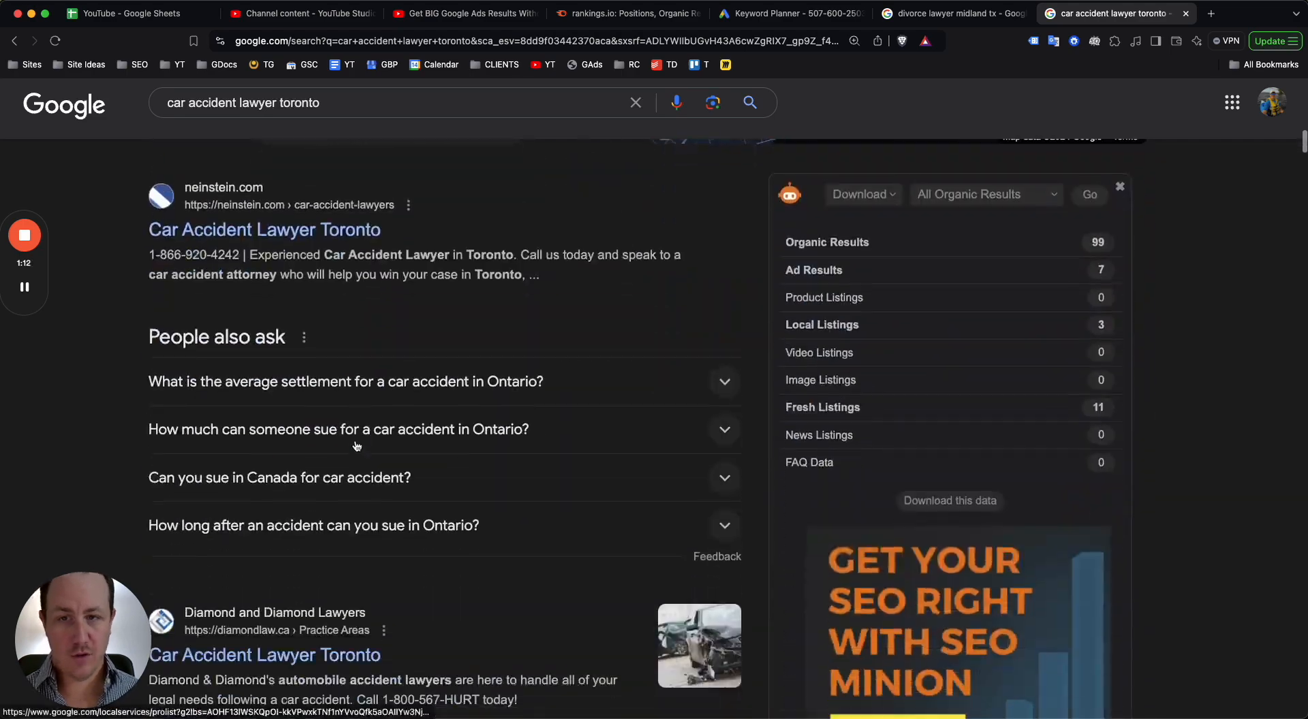
scroll(357, 446, down, 9)
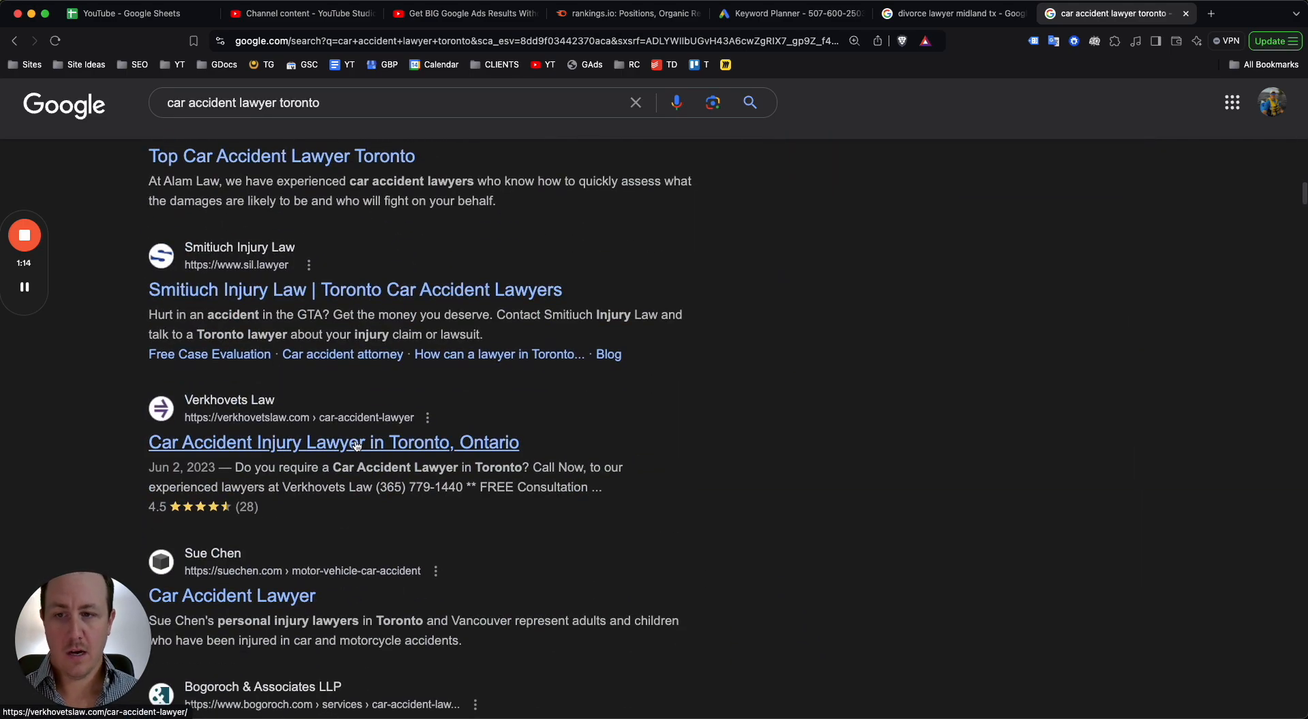
scroll(357, 446, up, 20)
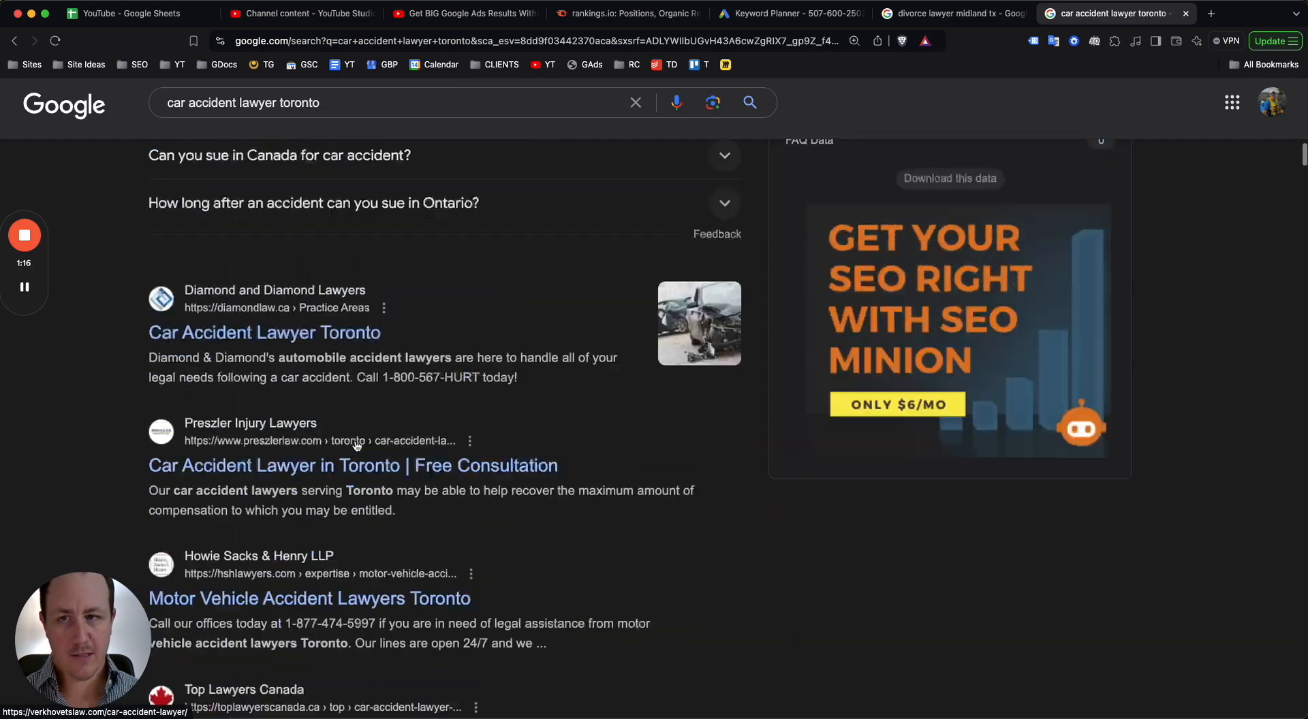
scroll(408, 327, down, 5)
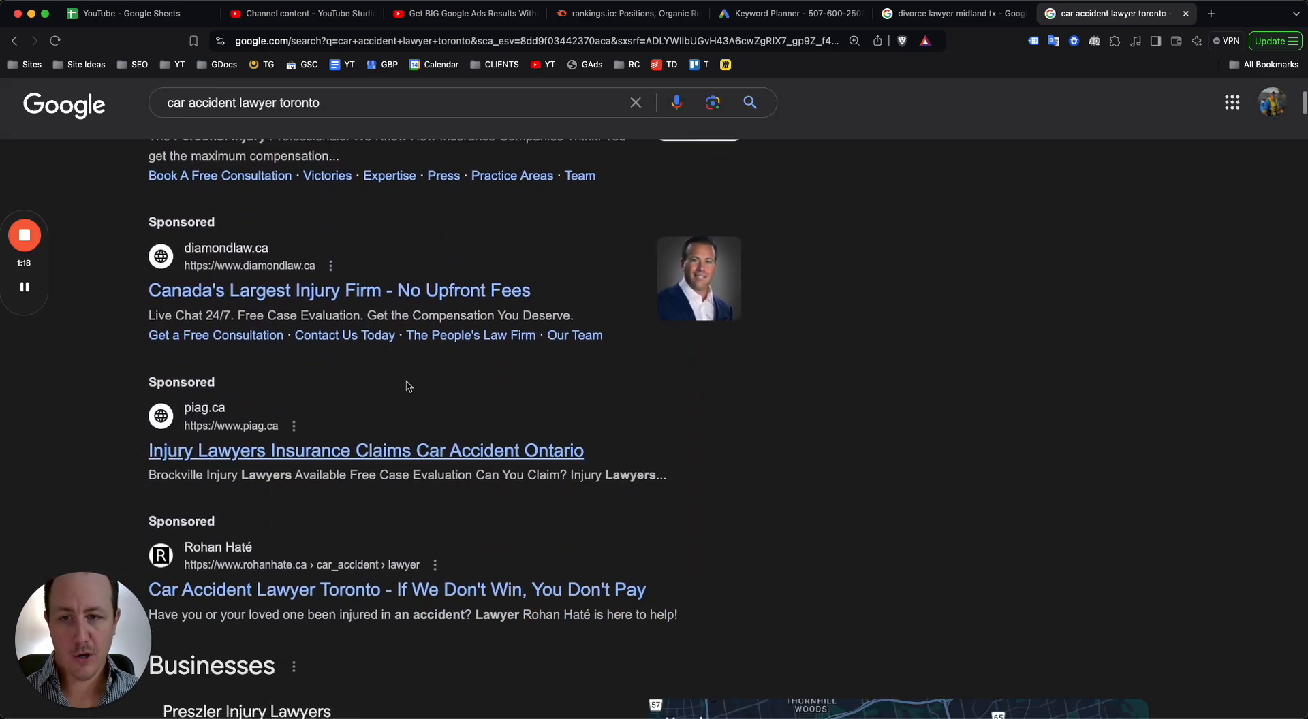
scroll(368, 273, up, 7)
Step: Switch to the "divorce lawyer midland tx" search results and examine how relevant the sponsored ads are to Midland
click(942, 19)
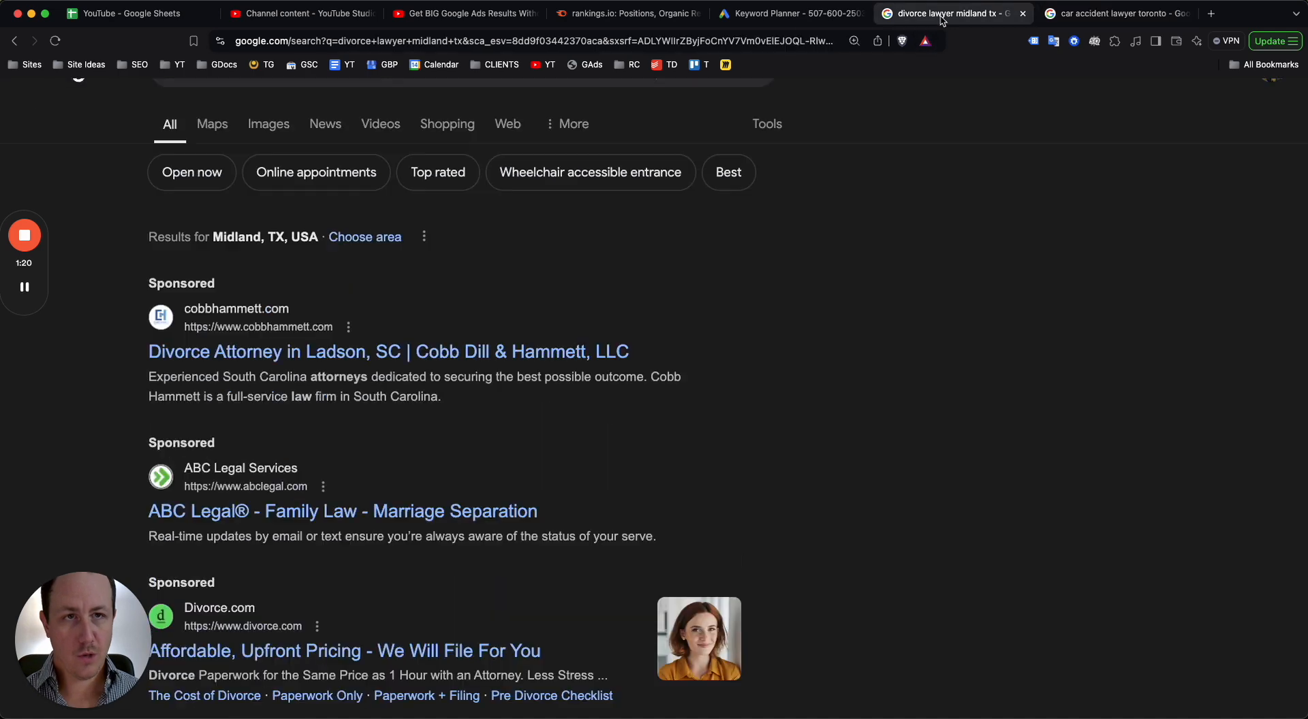
scroll(561, 276, up, 2)
scroll(491, 251, down, 3)
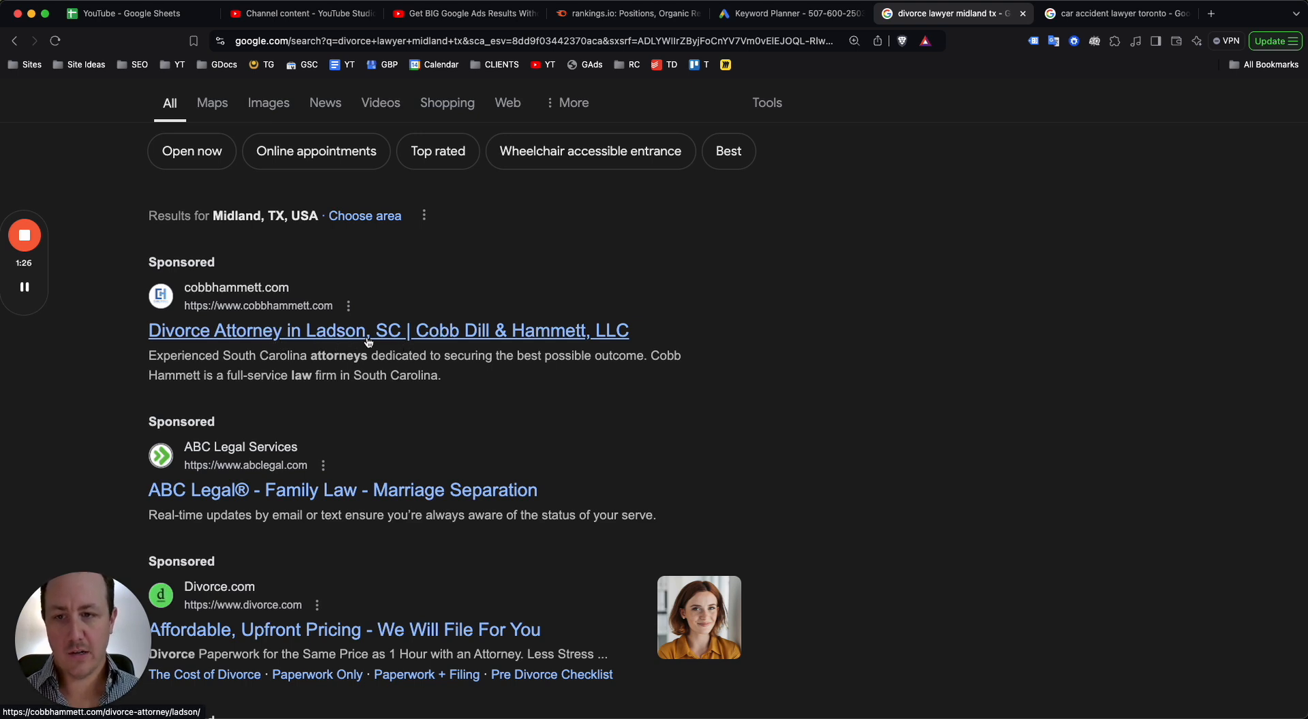
scroll(419, 342, up, 2)
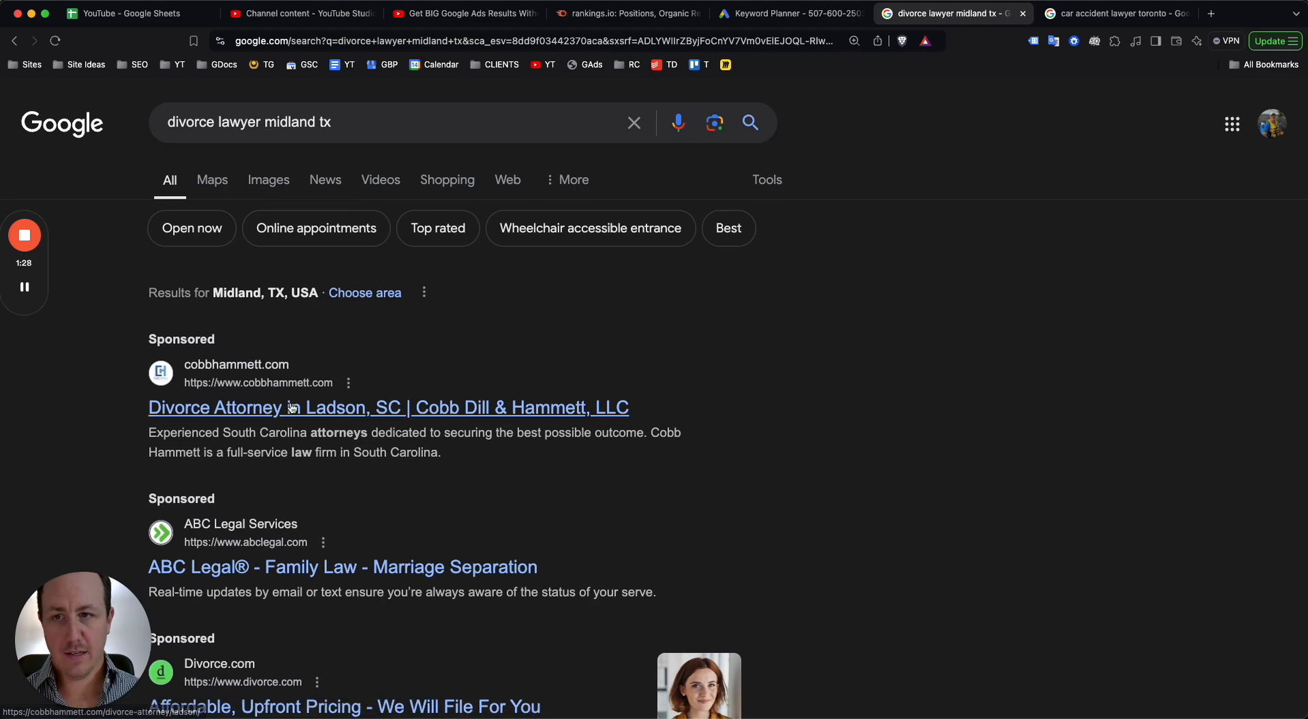
scroll(379, 350, down, 2)
scroll(380, 351, down, 4)
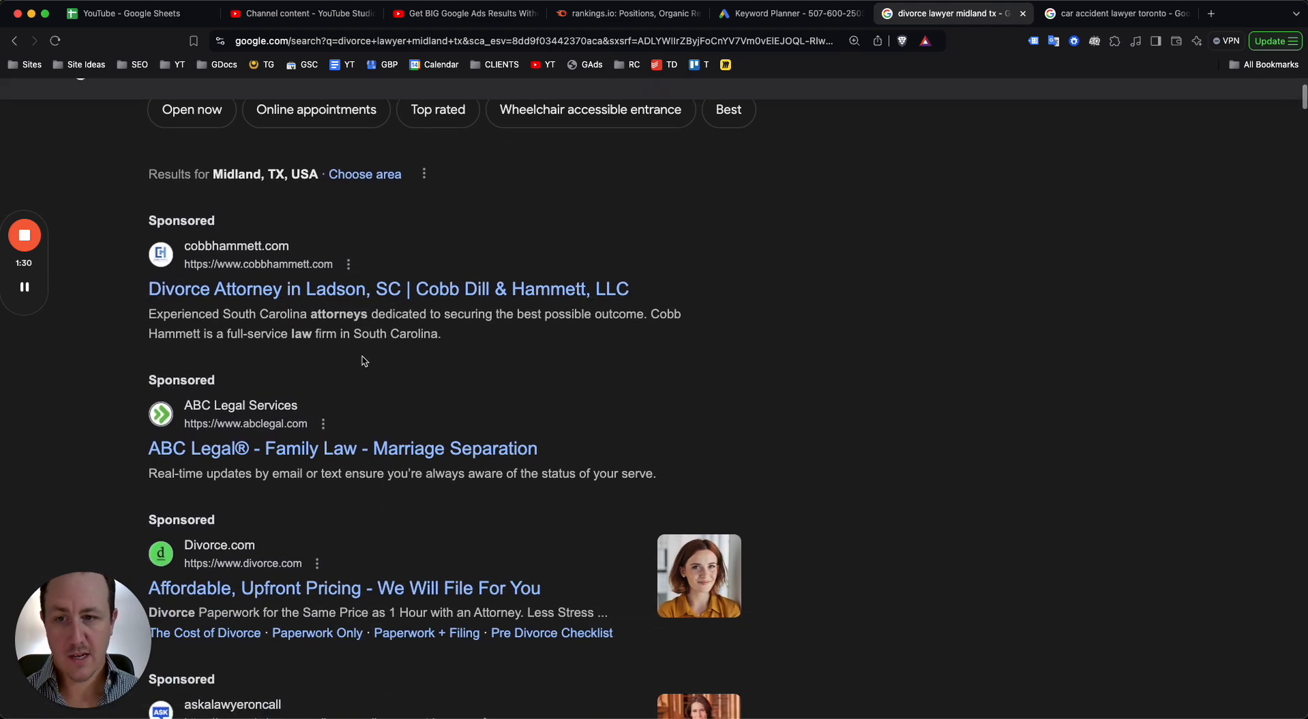
scroll(369, 369, down, 5)
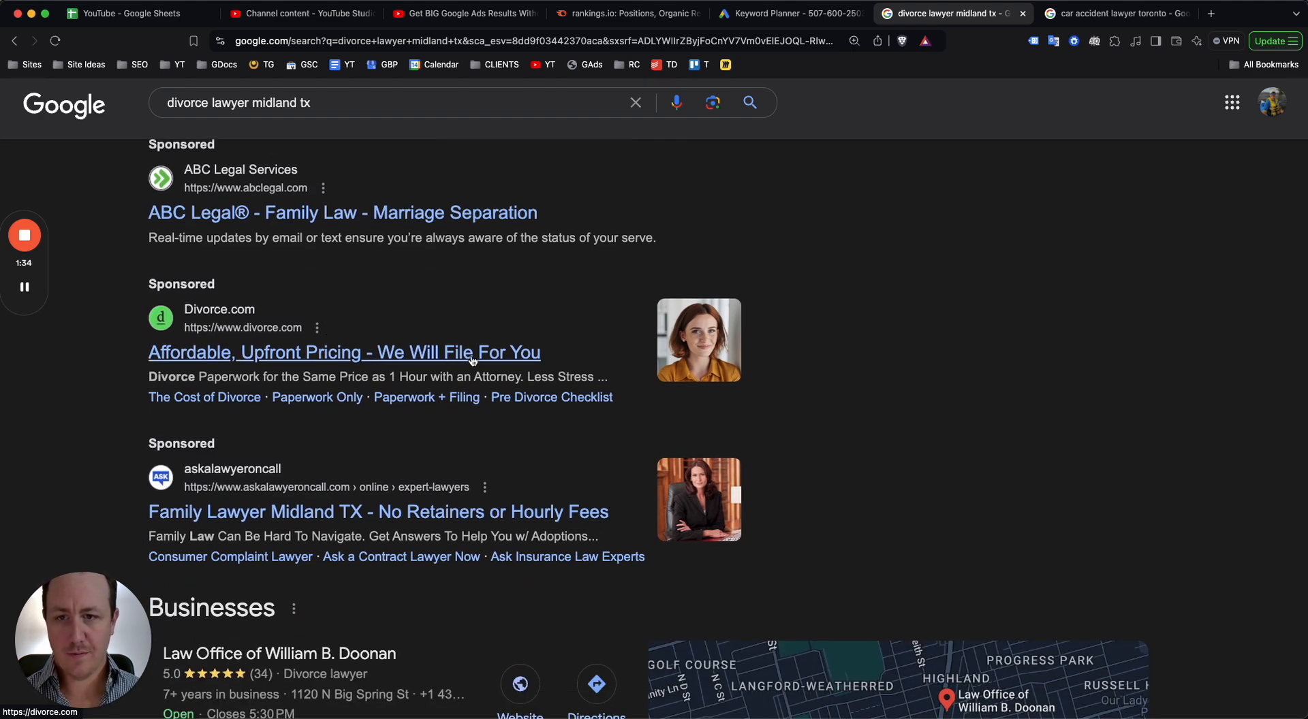
scroll(197, 395, down, 2)
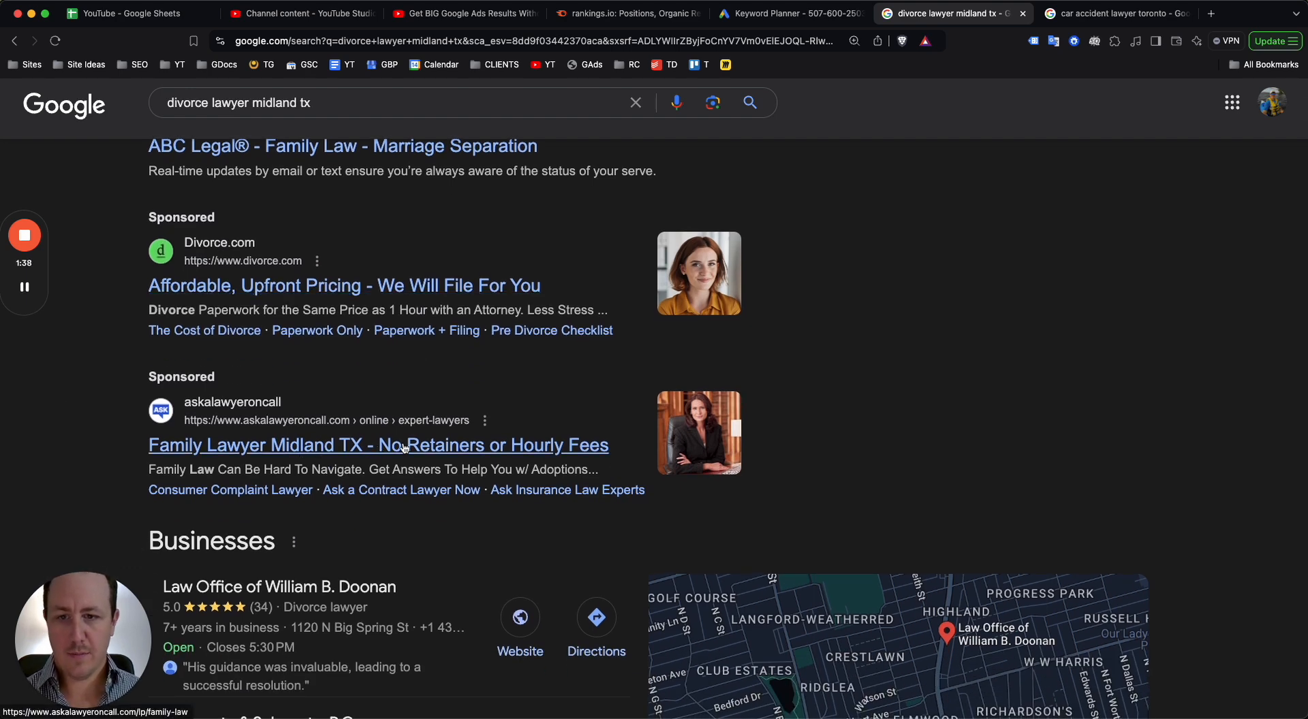
scroll(433, 447, up, 3)
scroll(433, 444, up, 3)
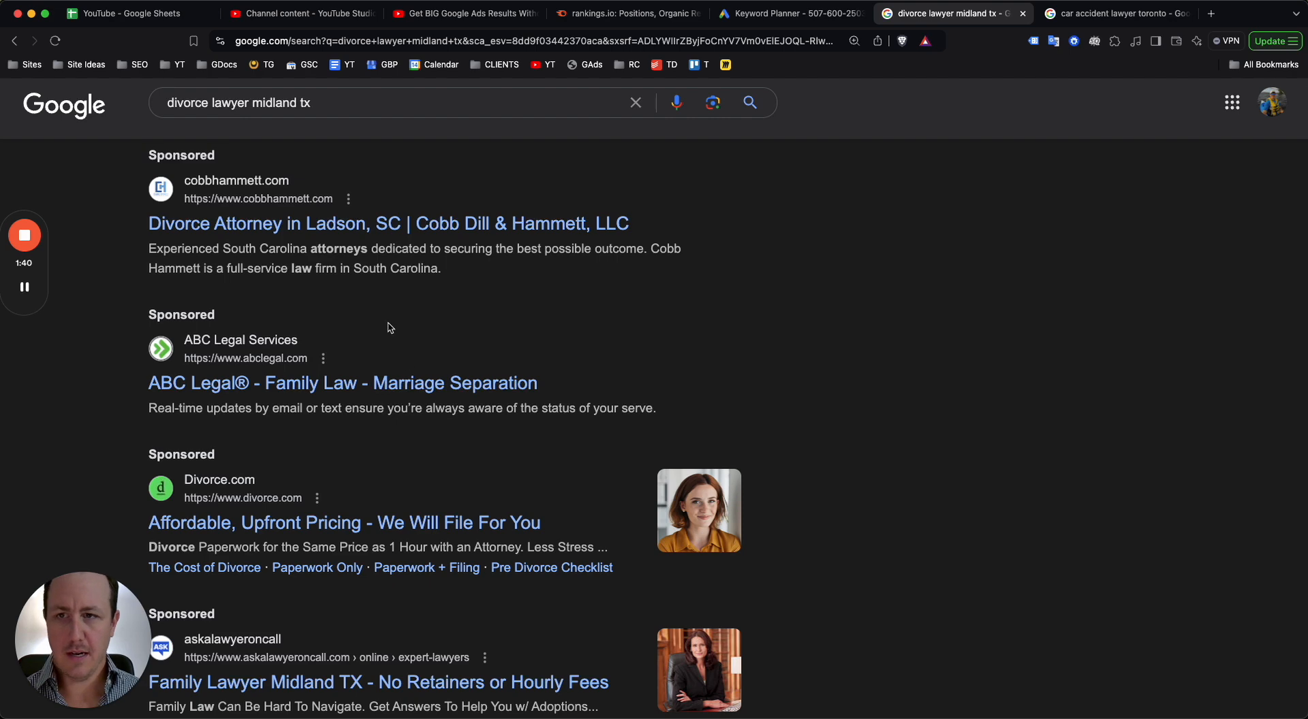
scroll(360, 352, up, 2)
scroll(361, 355, up, 2)
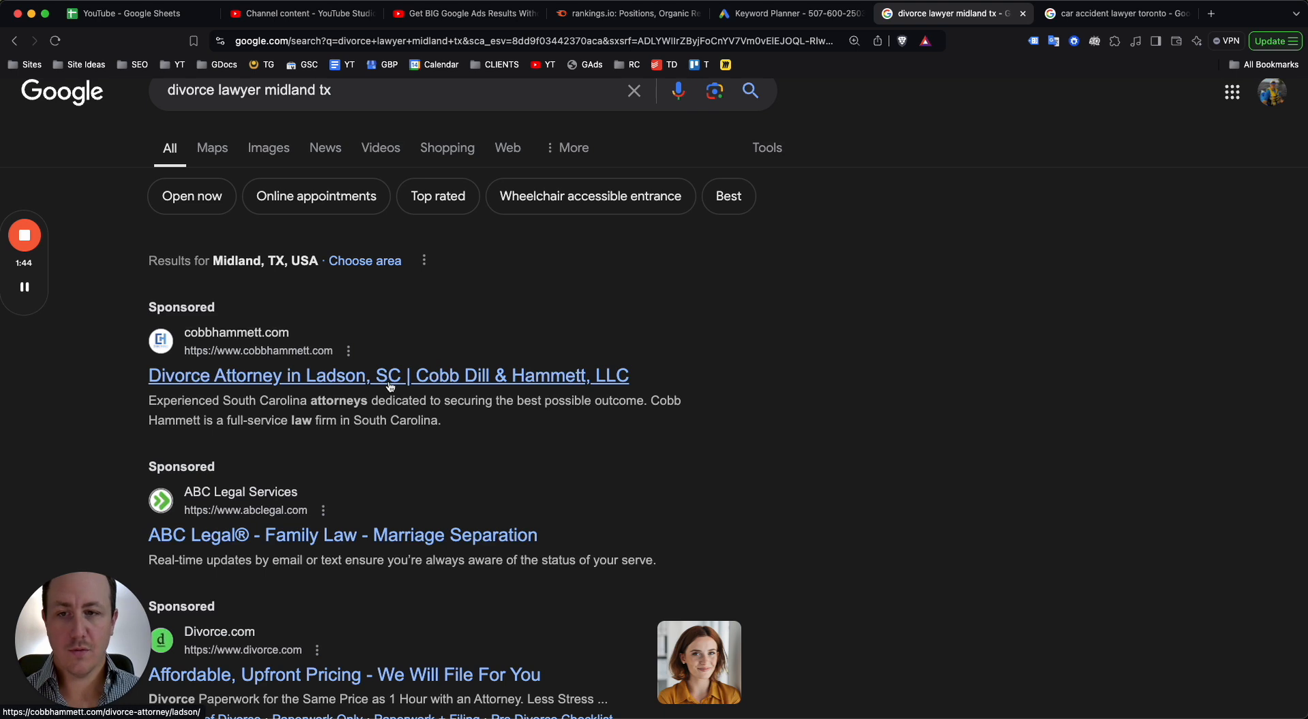
scroll(431, 381, up, 1)
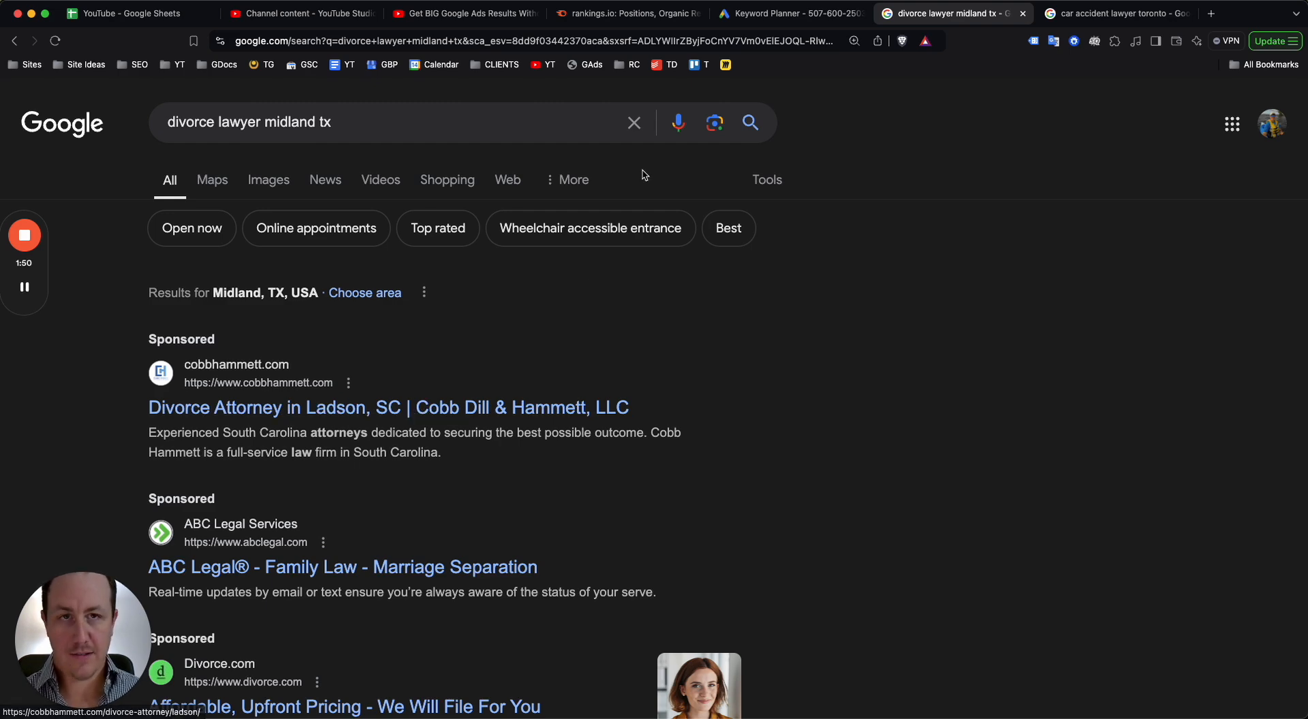
Step: Switch to Google Ads Keyword Planner and start discovering new keywords
click(798, 16)
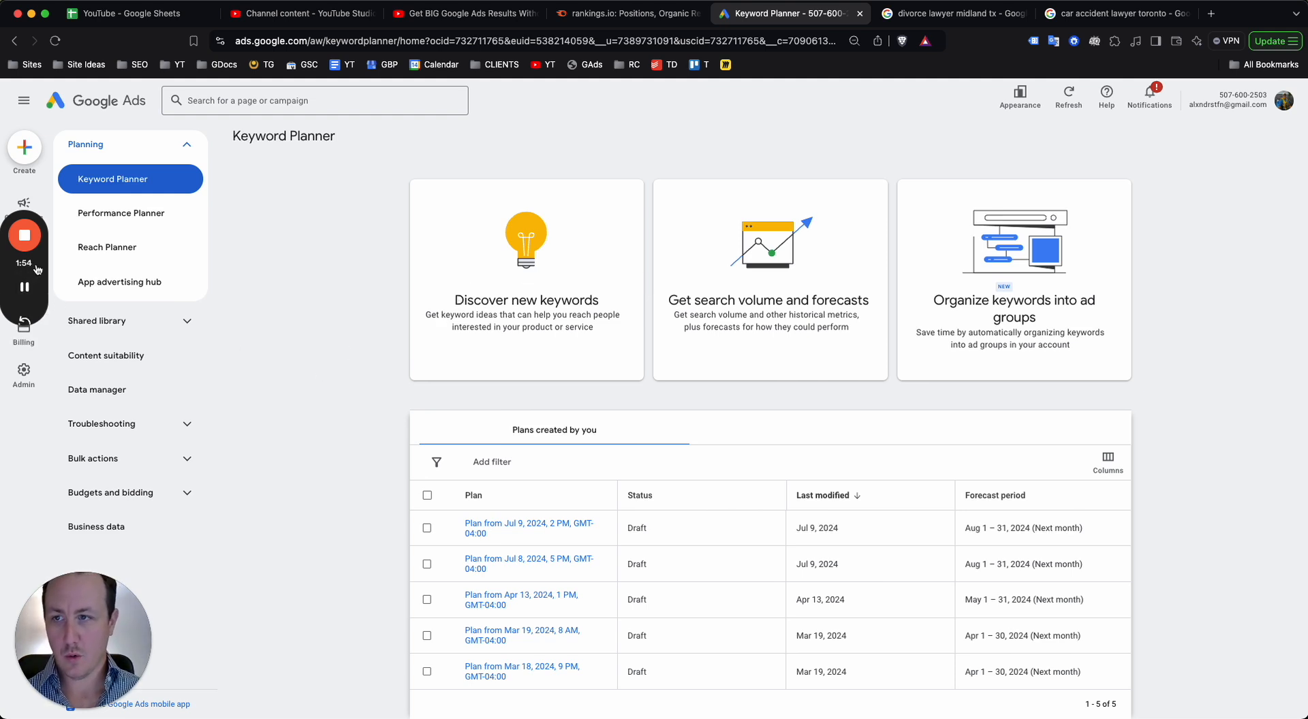
drag(24, 263, 876, 487)
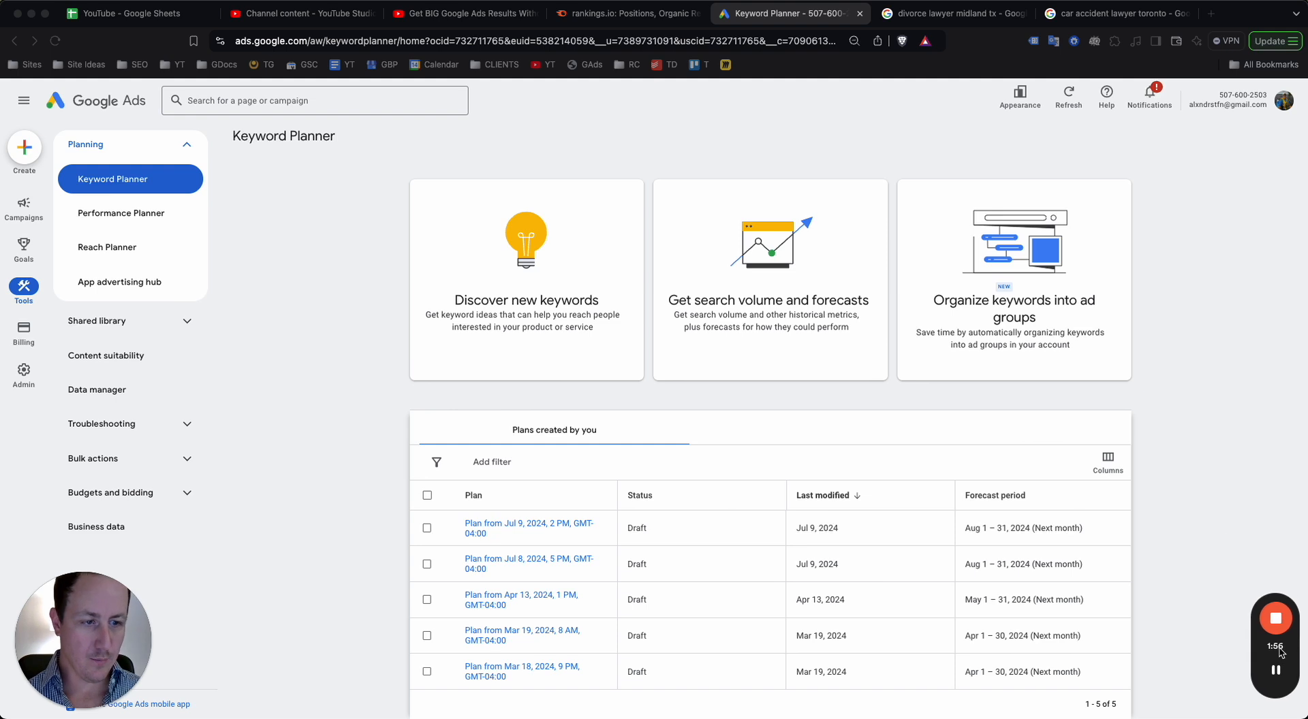
click(391, 416)
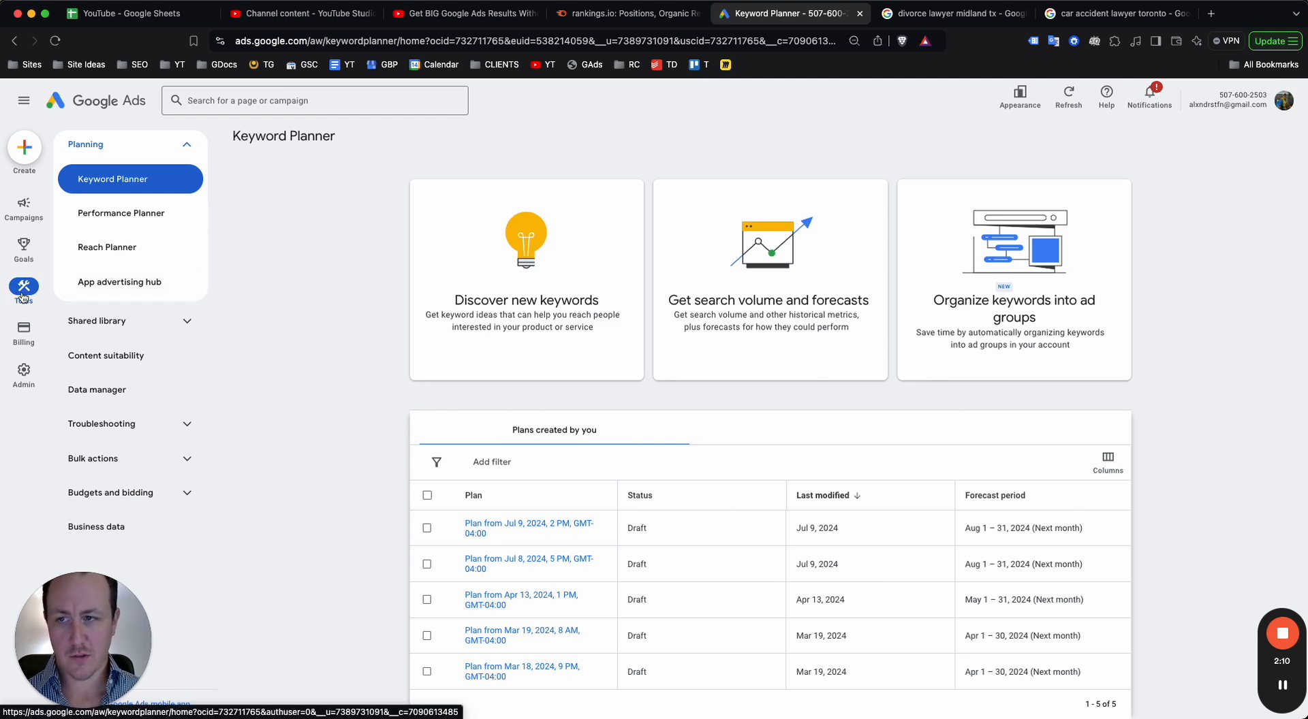
click(544, 285)
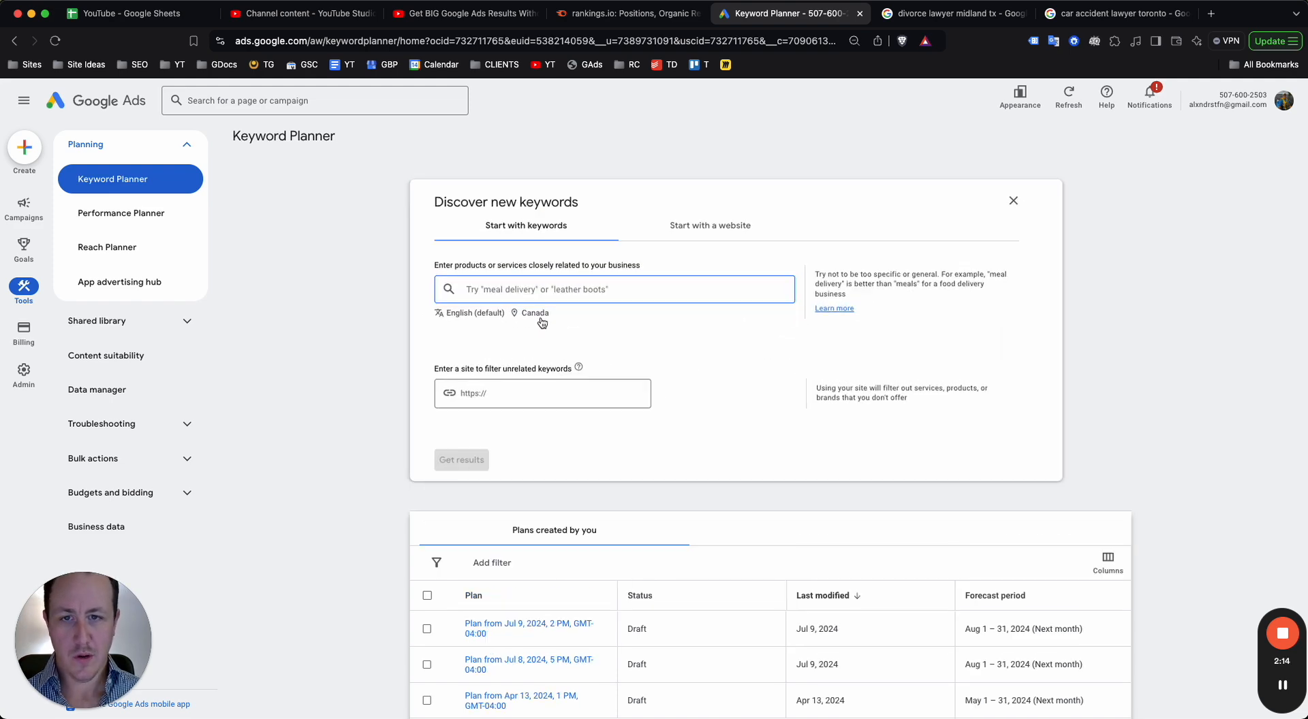
Step: Replace the target location for the keyword search with the city of Houston, Texas, United States
click(540, 314)
click(646, 355)
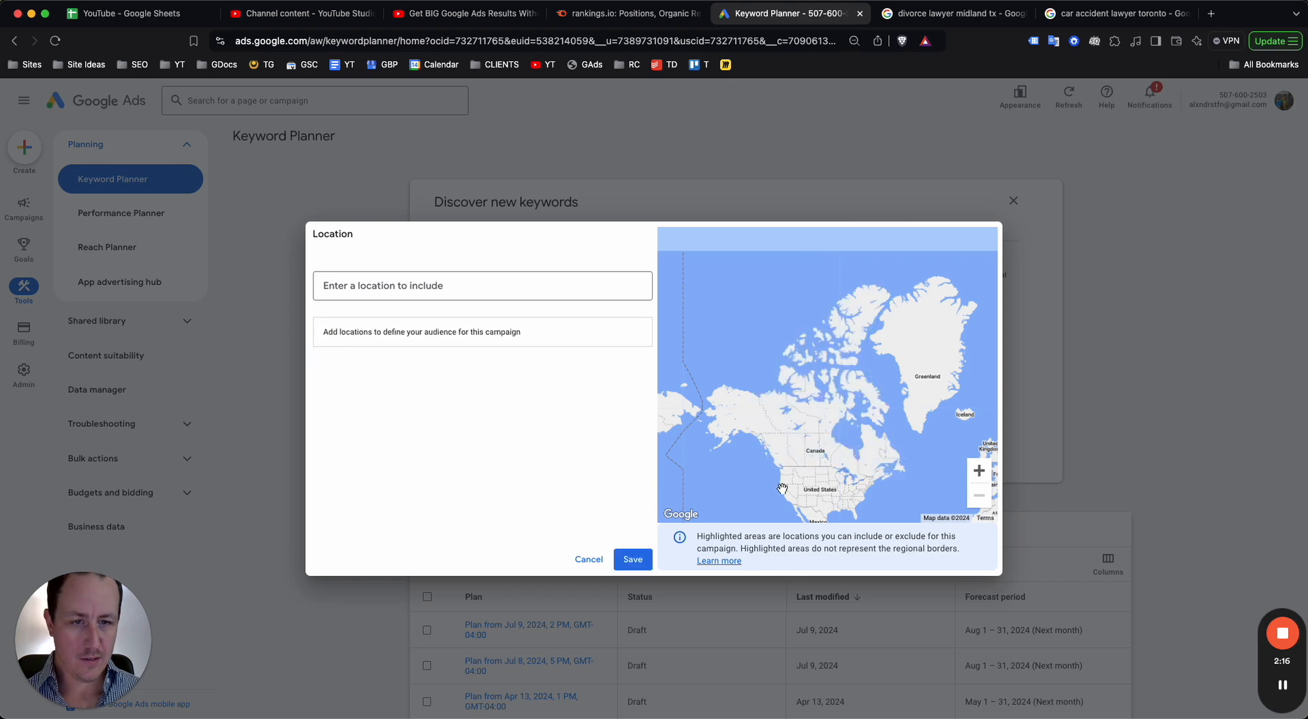
text(houston)
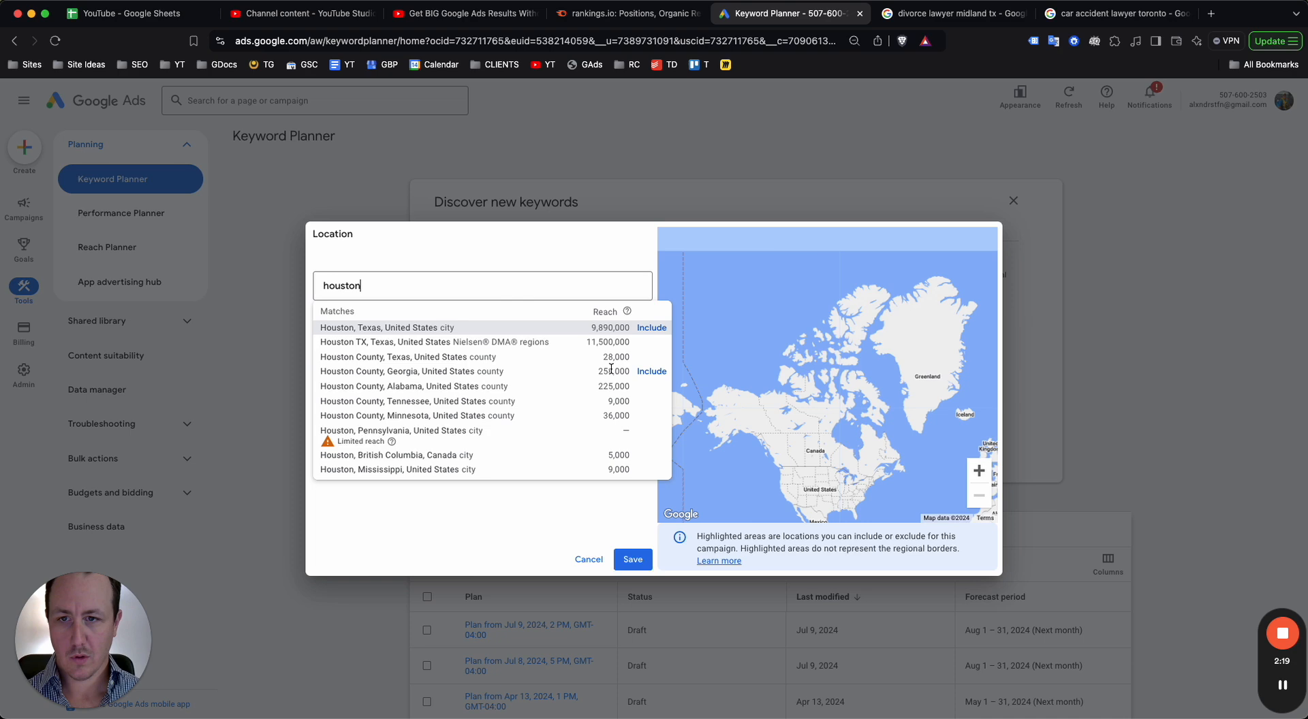
click(651, 327)
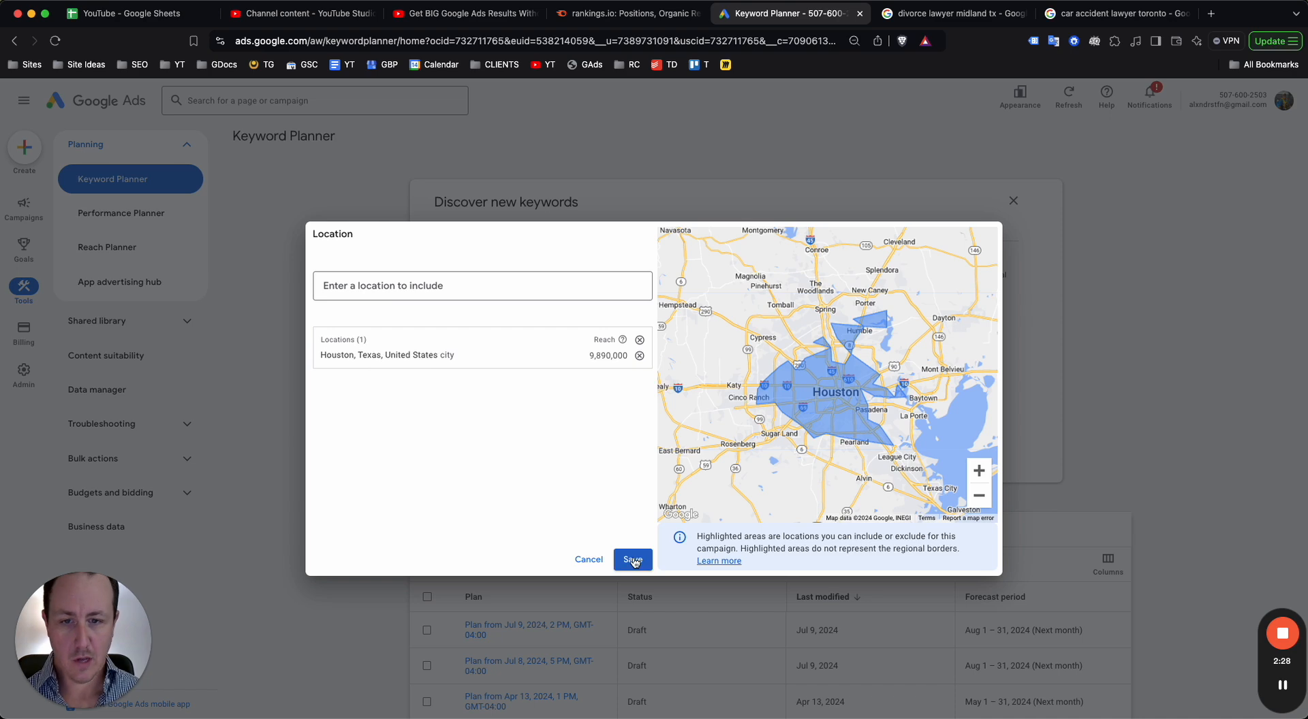
click(633, 559)
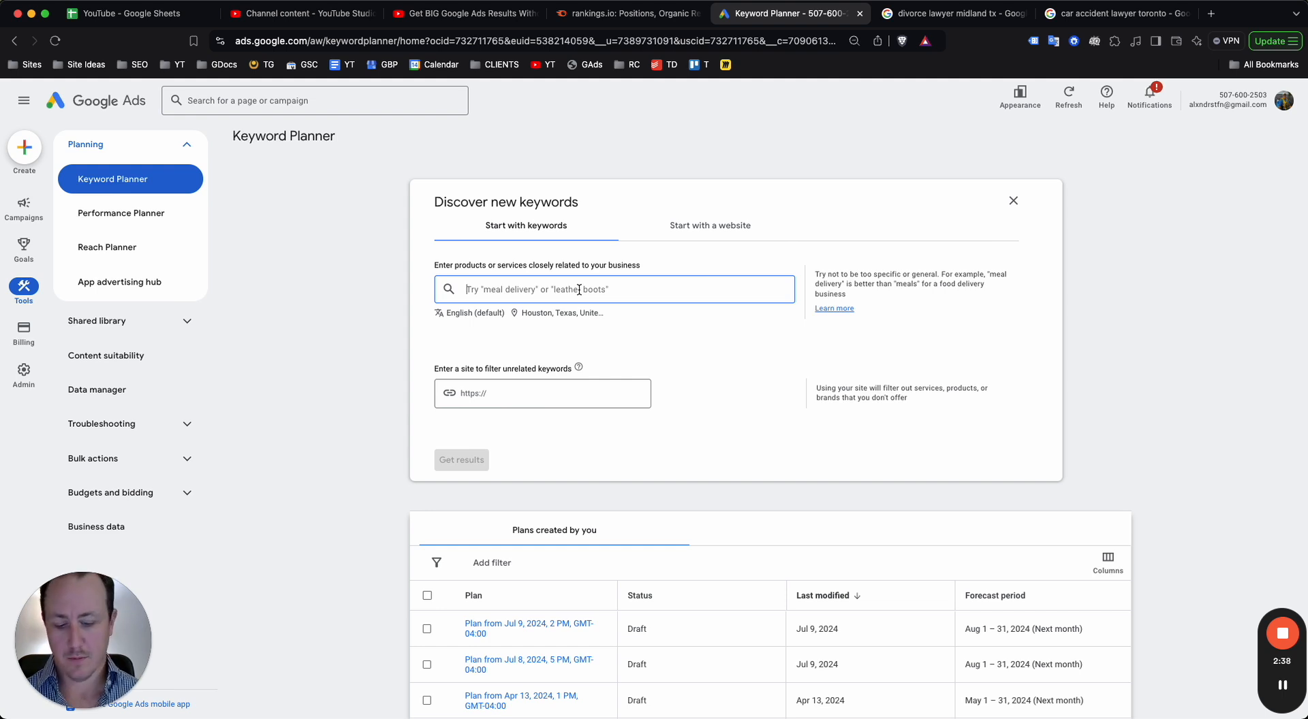
Step: Enter "lawyer" as the seed keyword and get the keyword ideas for it
text(lawyer)
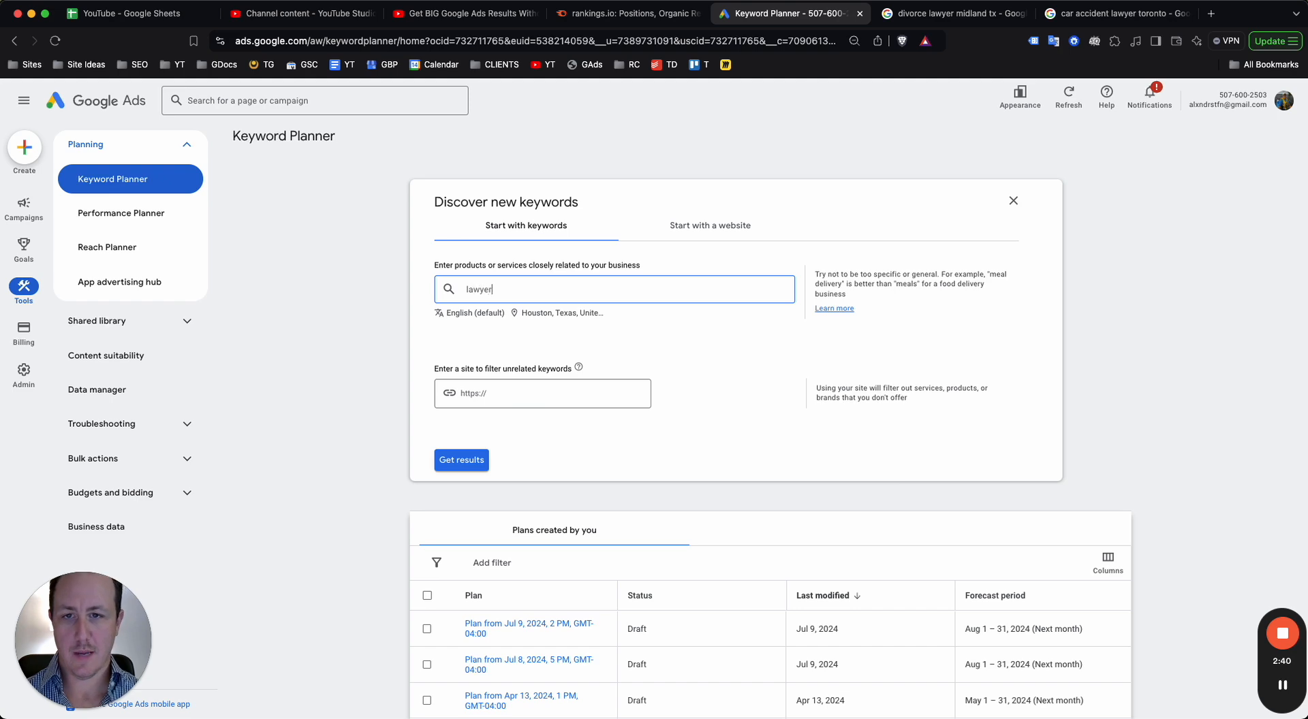
key(Return)
click(461, 460)
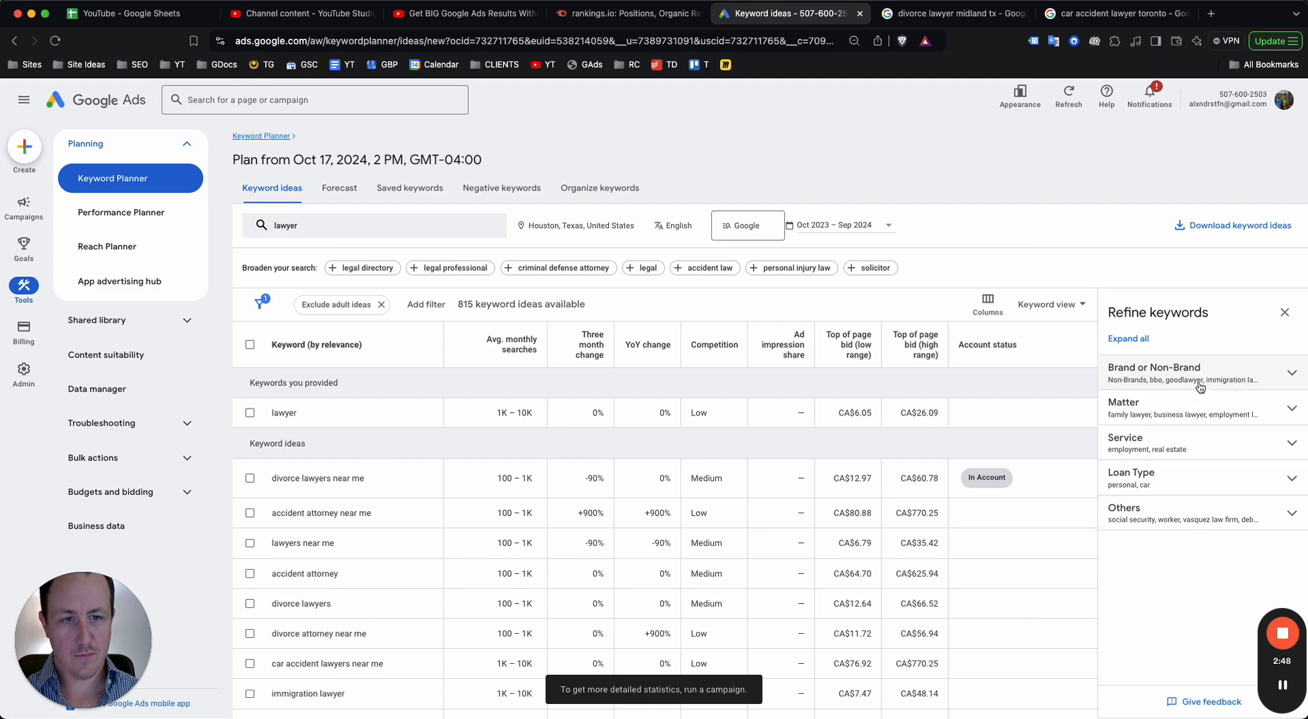
Step: Exclude the whole Lawyer group of brand keywords under the Brand or Non-Brand refinement
click(1254, 370)
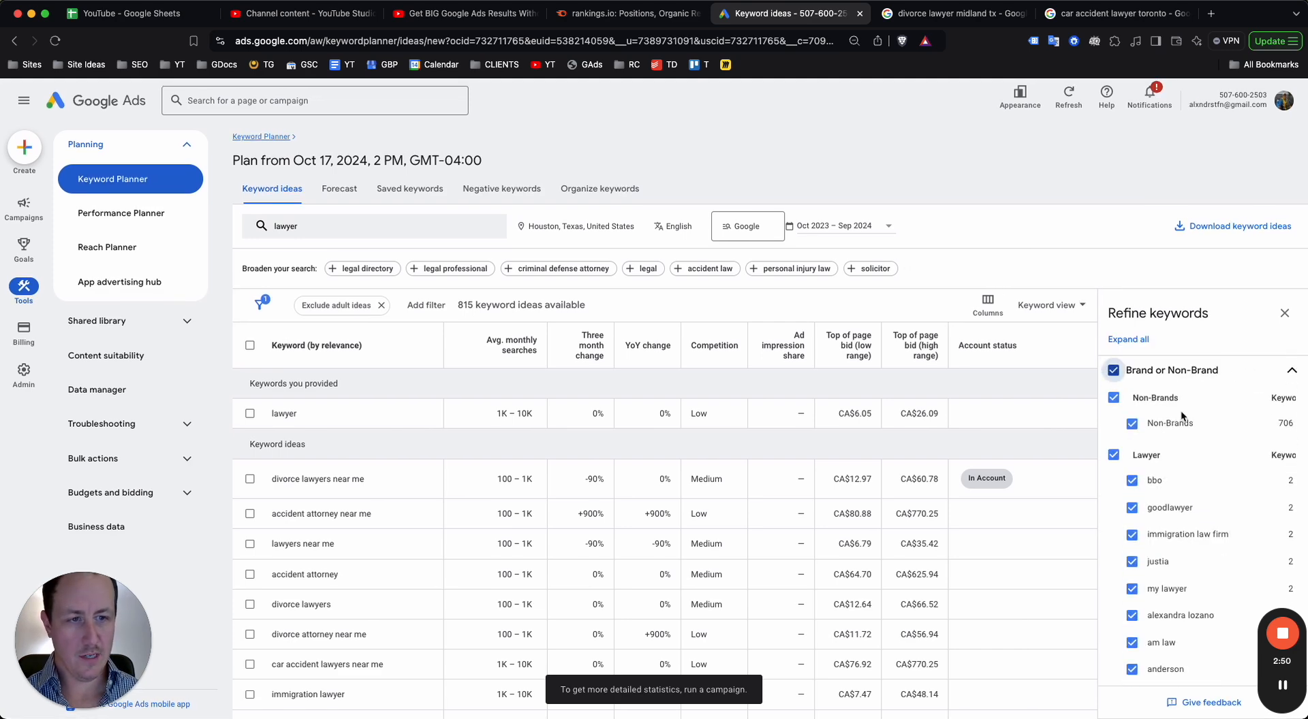
scroll(1157, 450, down, 5)
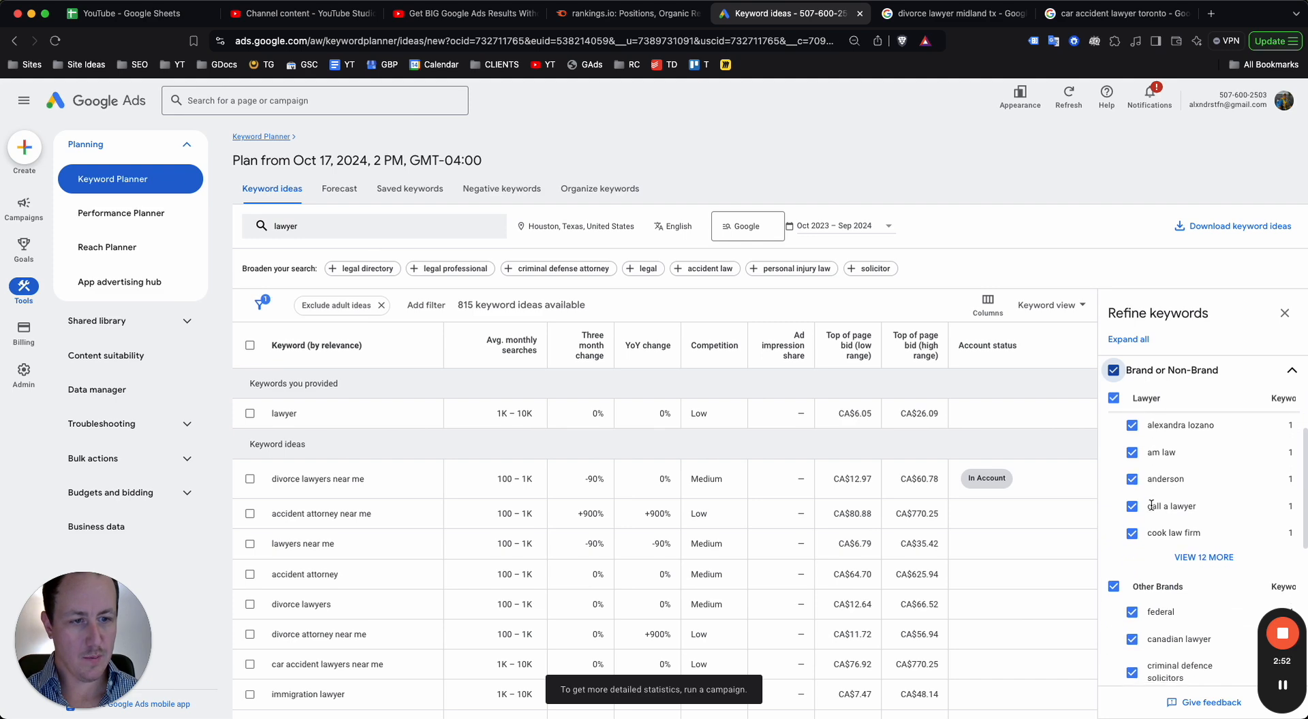
scroll(1150, 505, up, 4)
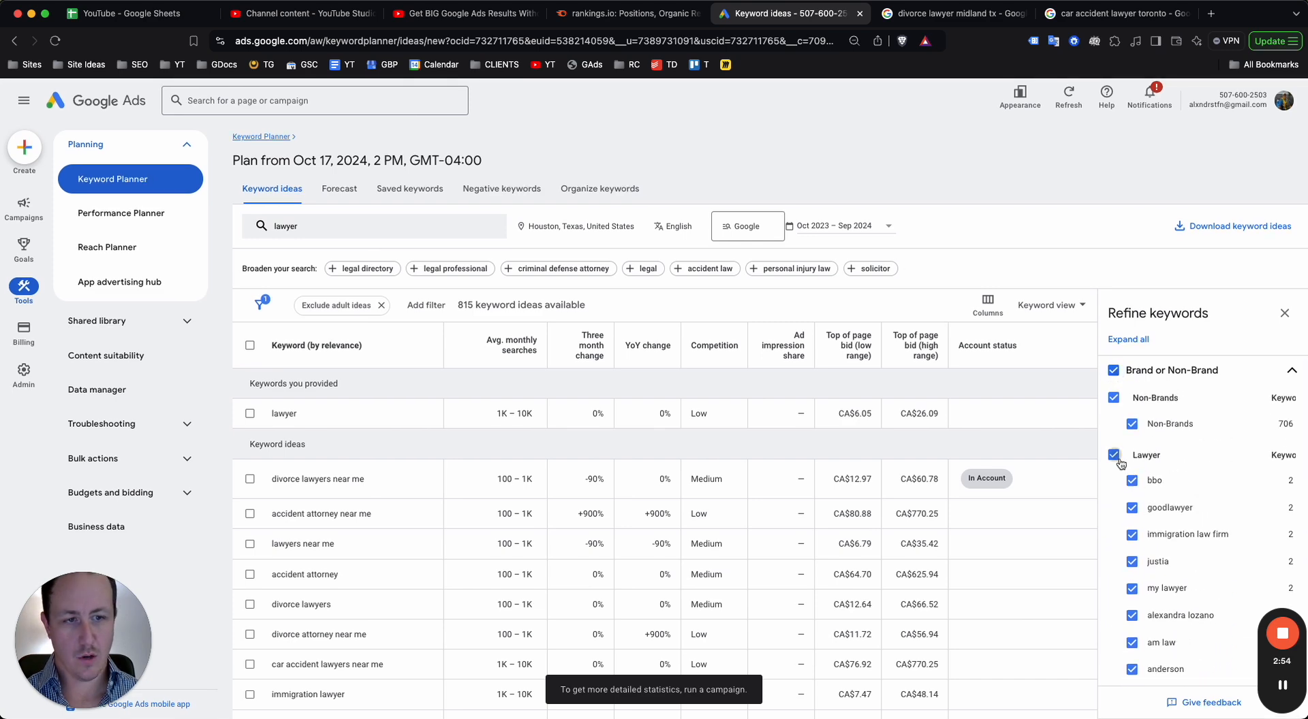
click(1114, 457)
Step: Exclude the whole Other Brands group of keywords under the Brand or Non-Brand refinement
scroll(1144, 469, down, 5)
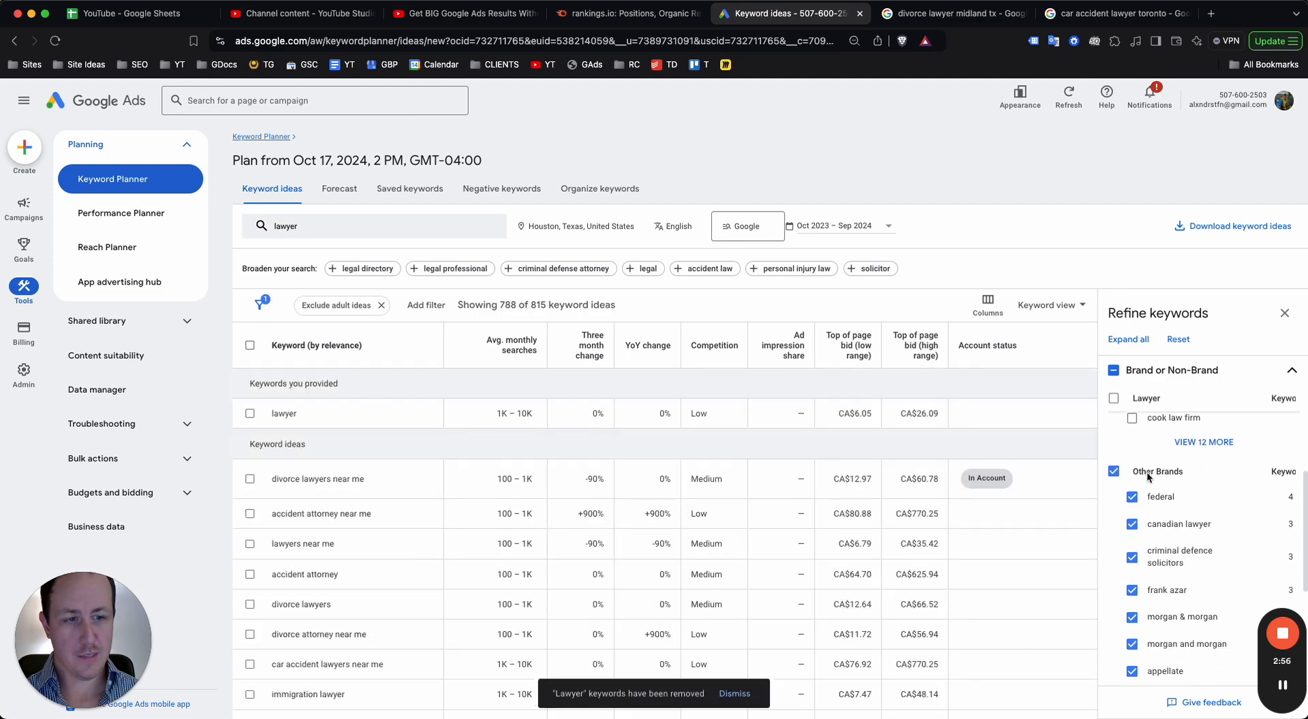
scroll(1152, 477, down, 2)
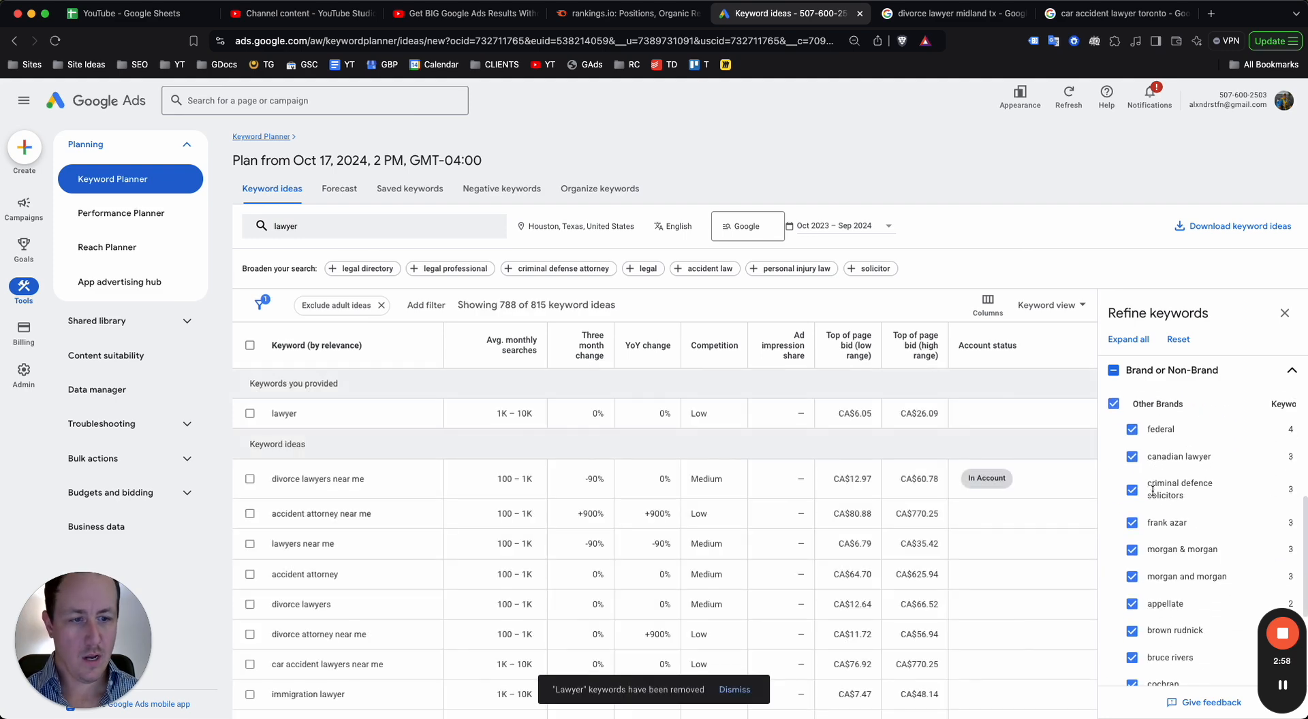
scroll(1152, 490, down, 1)
scroll(1144, 483, up, 2)
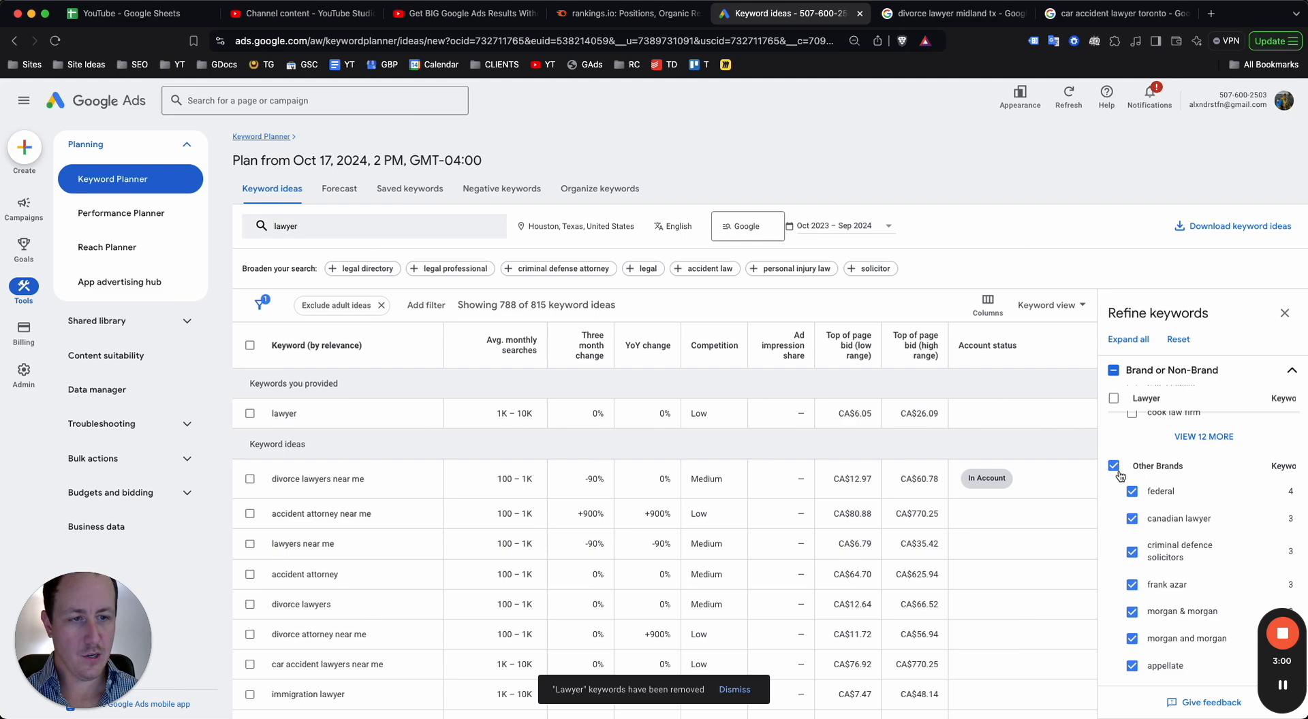
click(1114, 466)
Step: Review the full Other Brands list and the practice areas under Matter, and close the keyword refinements
scroll(1120, 449, up, 3)
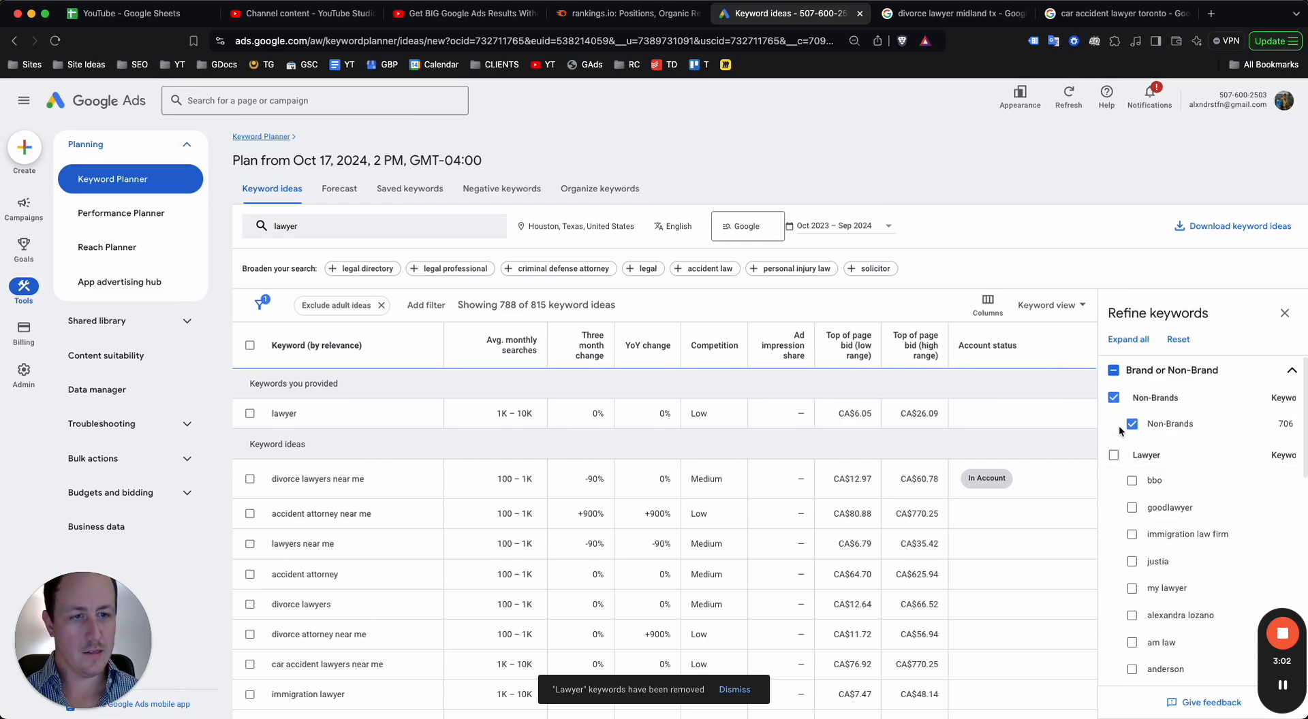
scroll(1157, 443, down, 5)
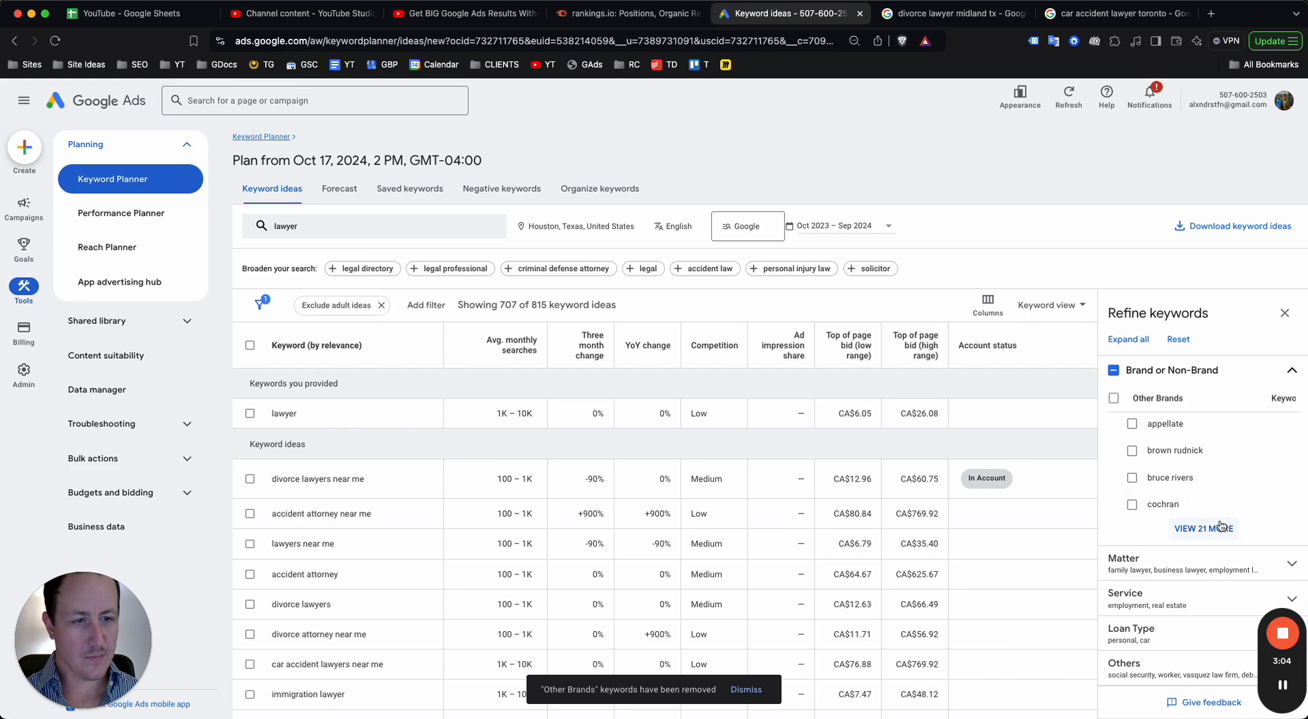
click(1203, 529)
scroll(1211, 504, down, 5)
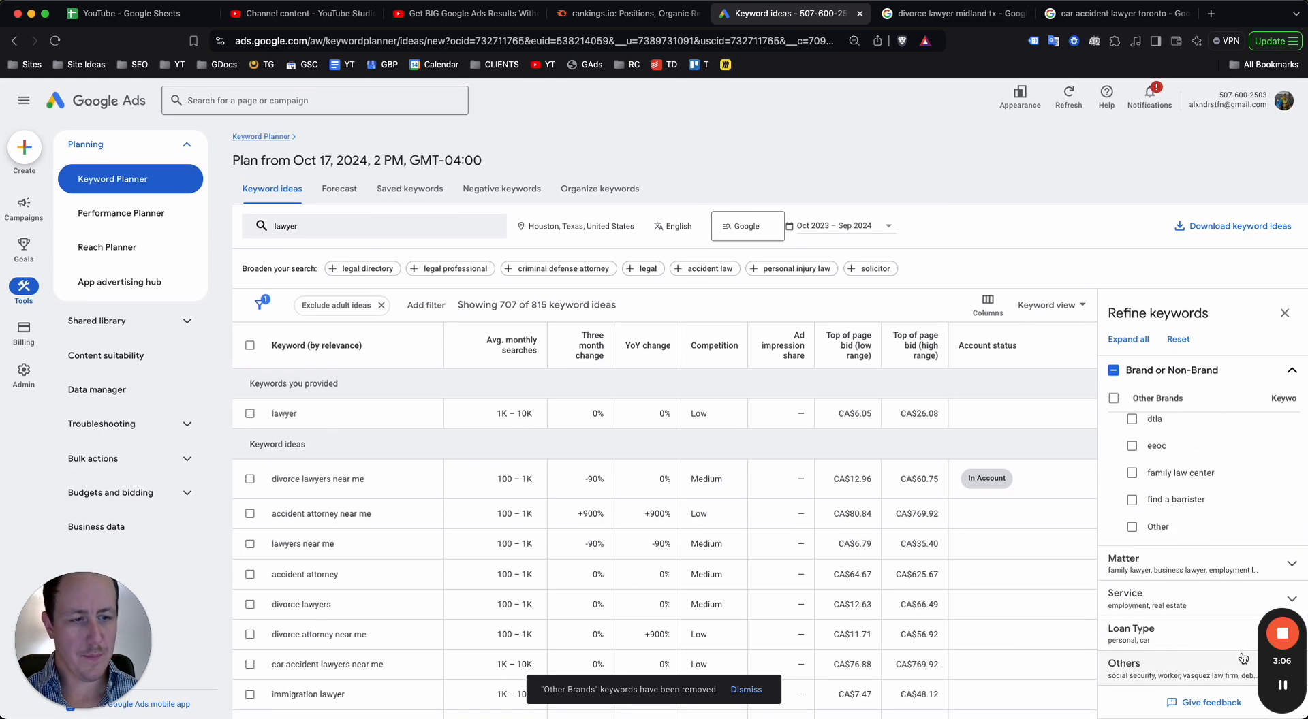
click(1177, 560)
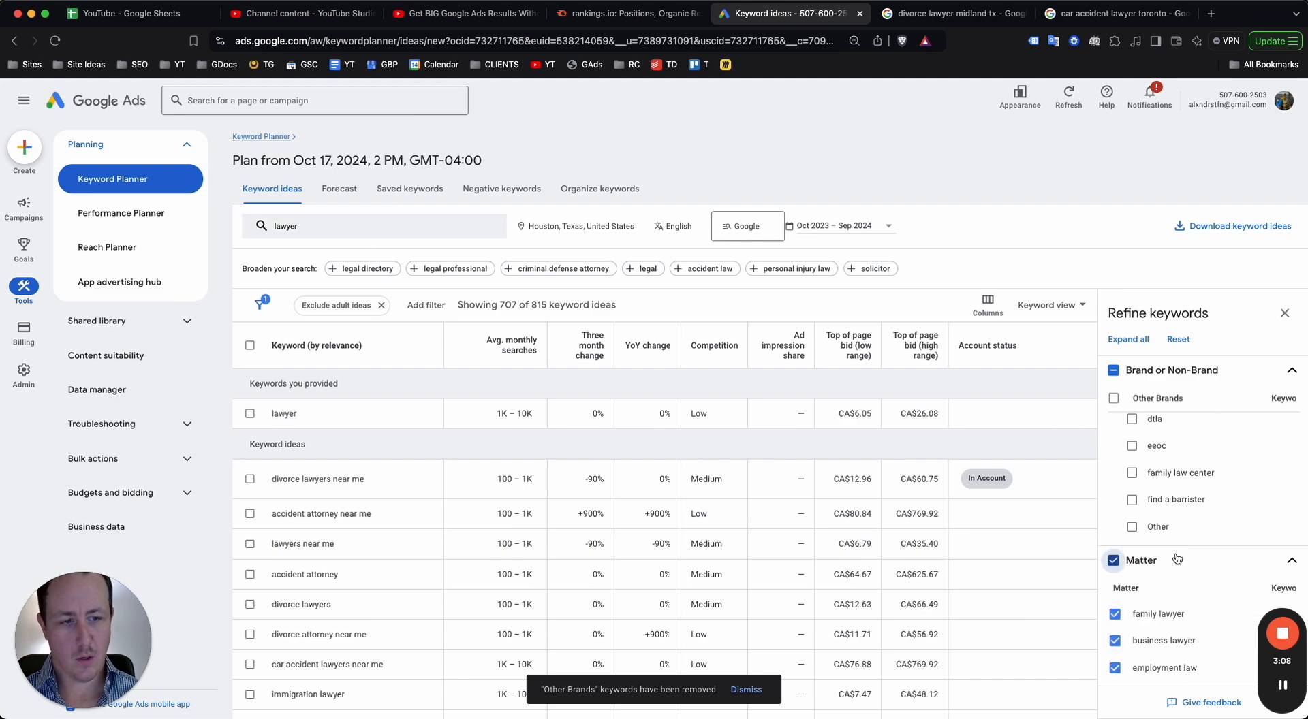
scroll(1171, 572, down, 5)
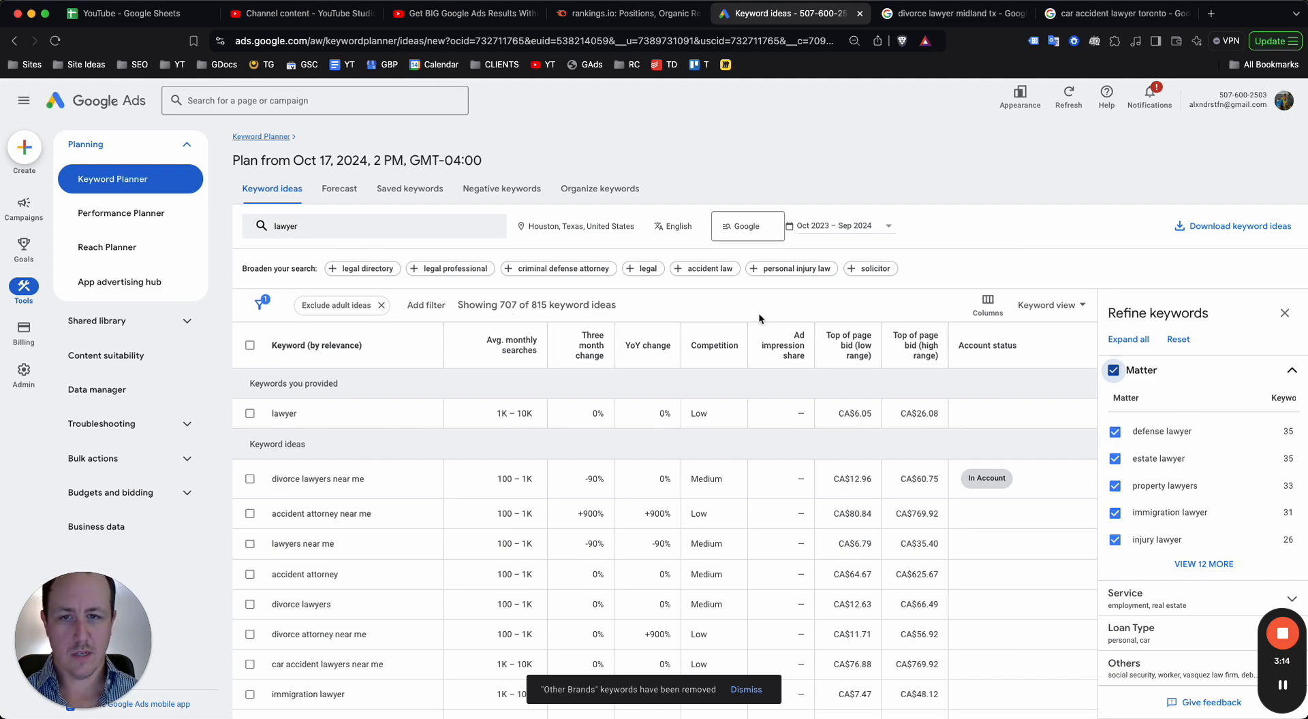
click(1285, 313)
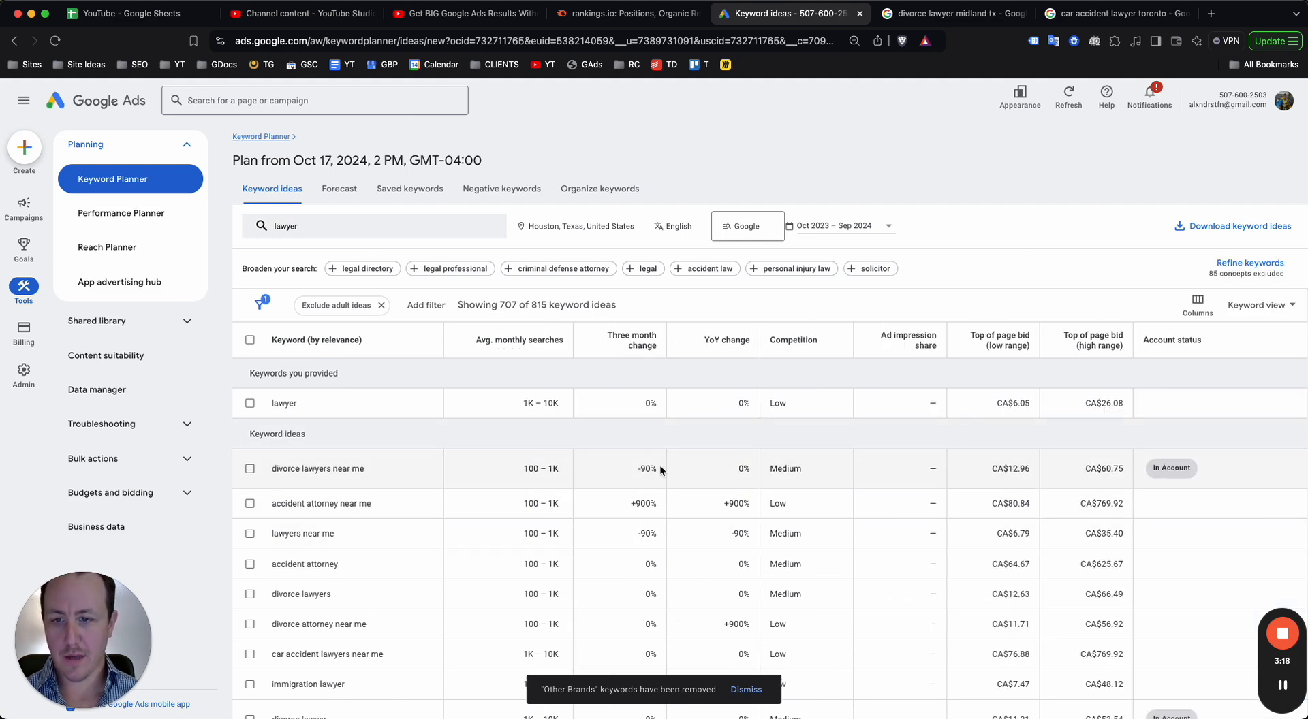
Step: Look through the refined keyword ideas, examining their monthly searches, competition and top of page bids
scroll(693, 463, down, 10)
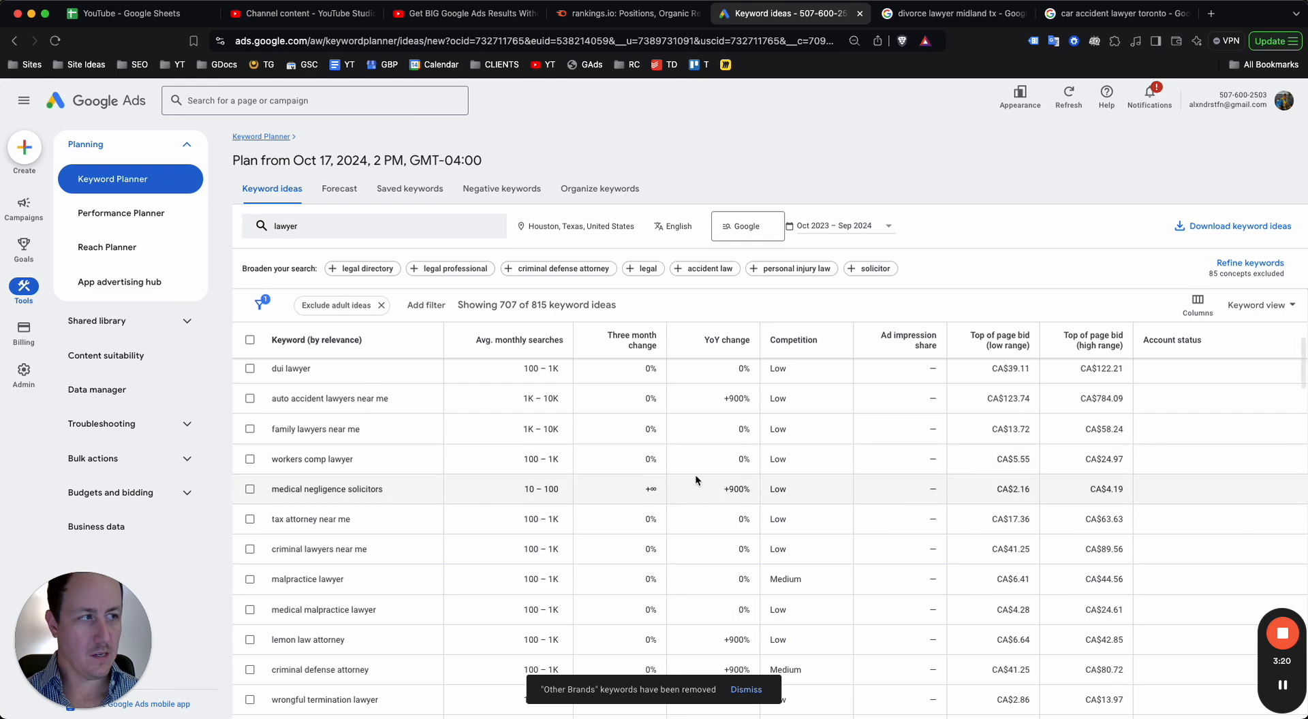
scroll(440, 484, down, 5)
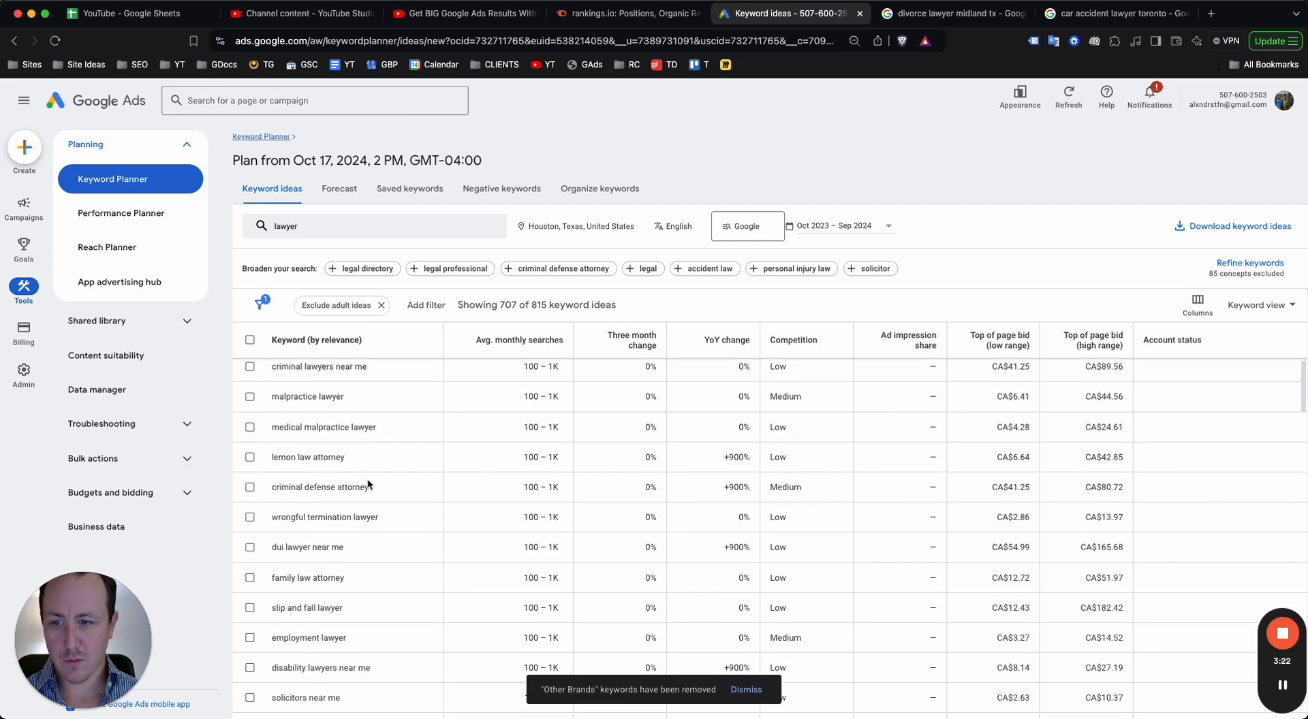
scroll(383, 495, down, 4)
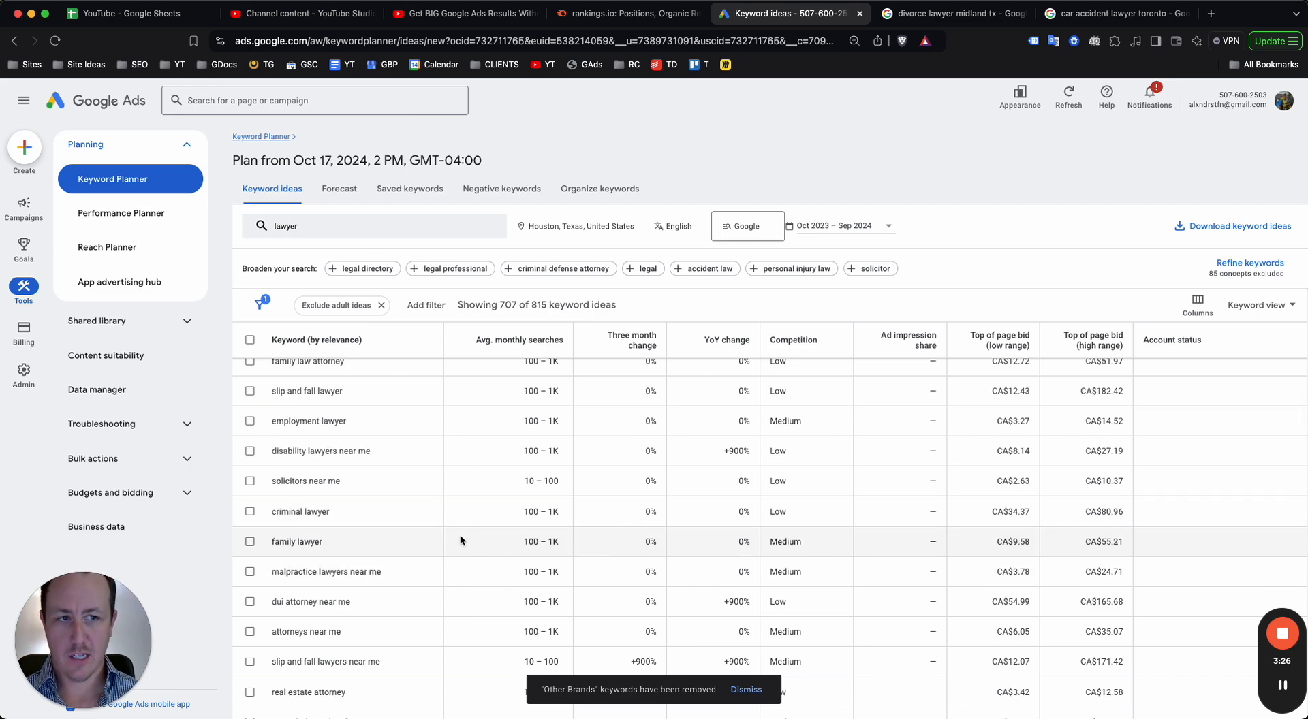
scroll(476, 533, up, 8)
scroll(509, 526, up, 1)
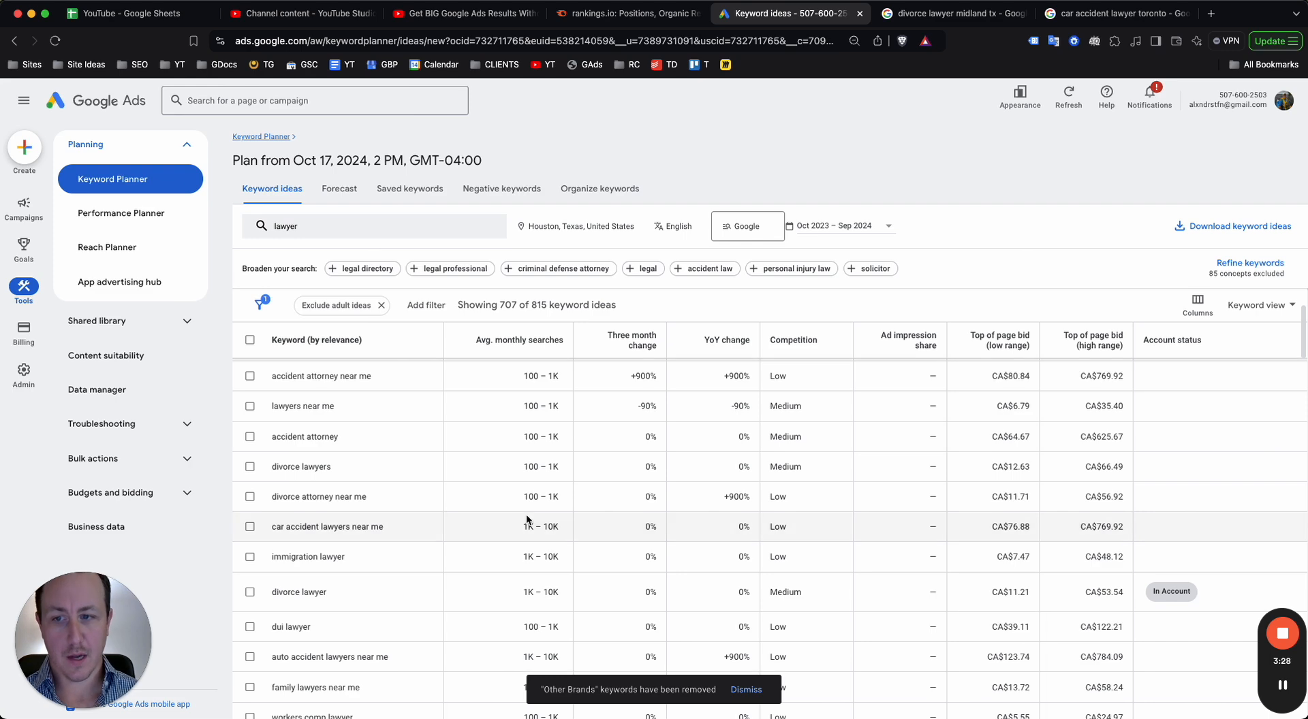
scroll(613, 504, up, 3)
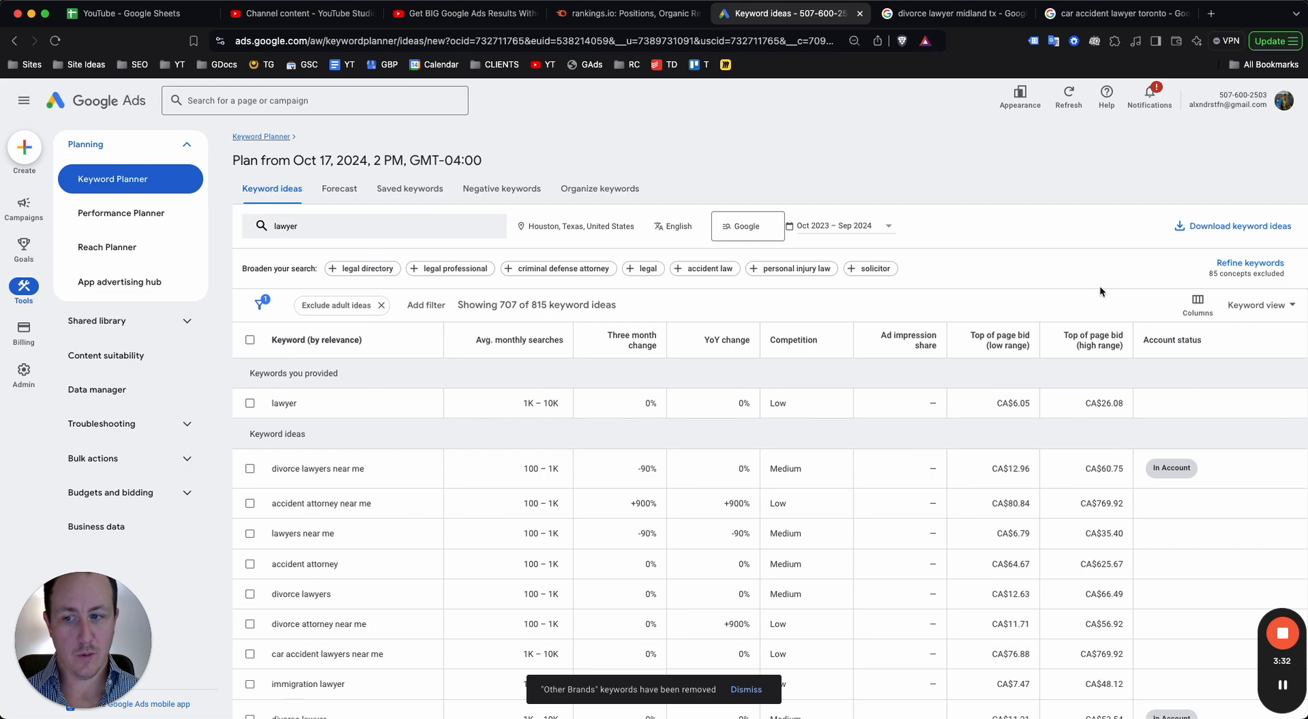
Step: Download the keyword ideas to Google Sheets in My Drive and open the exported spreadsheet
click(1202, 232)
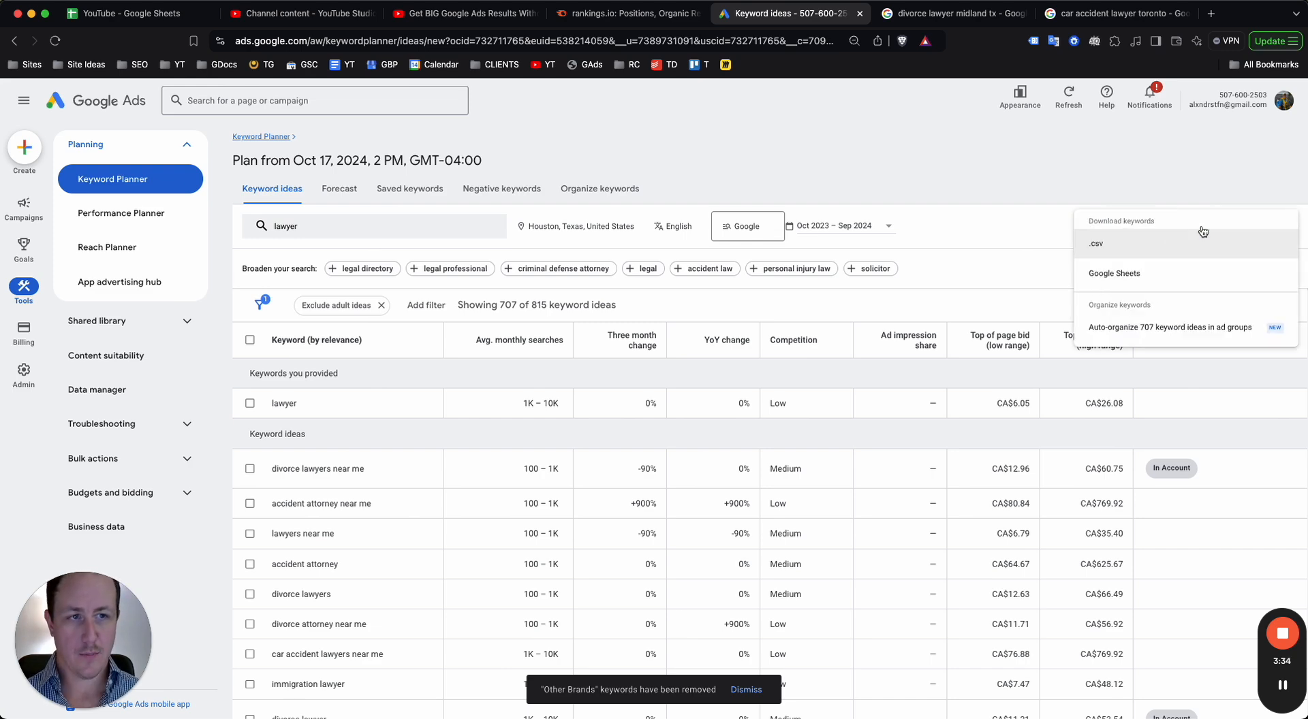
click(1116, 273)
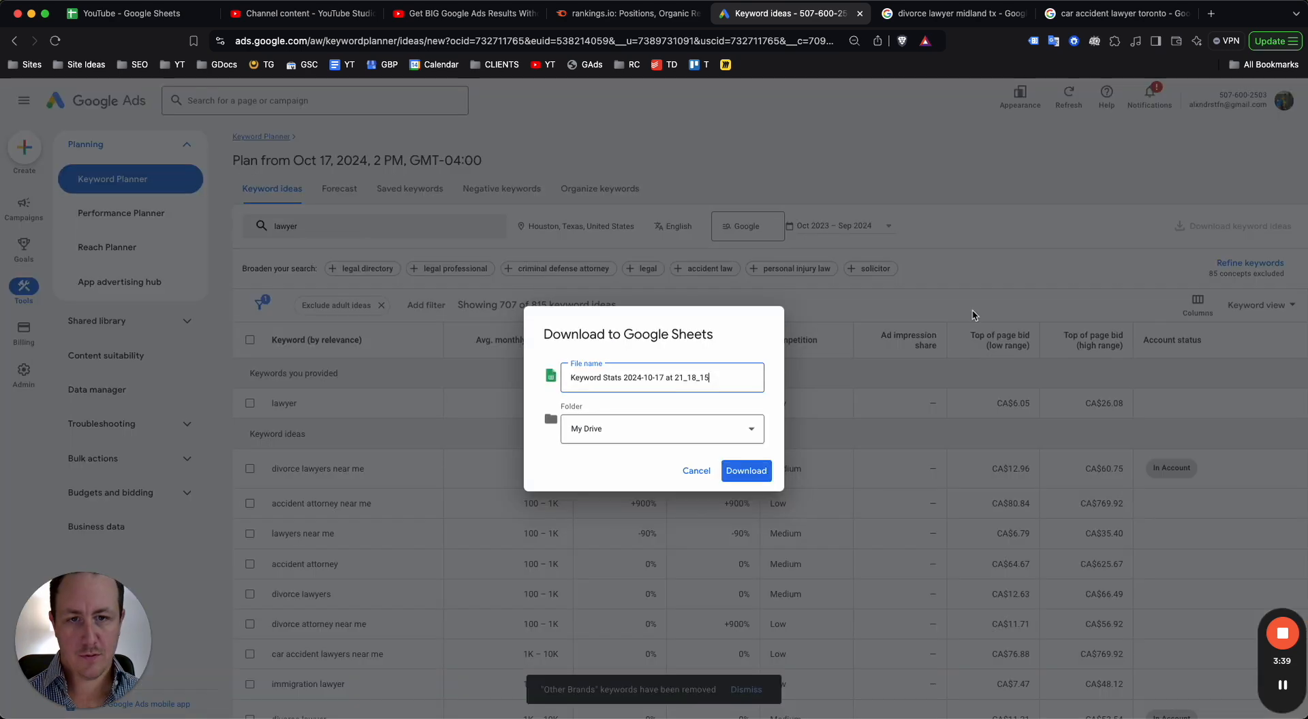
click(746, 471)
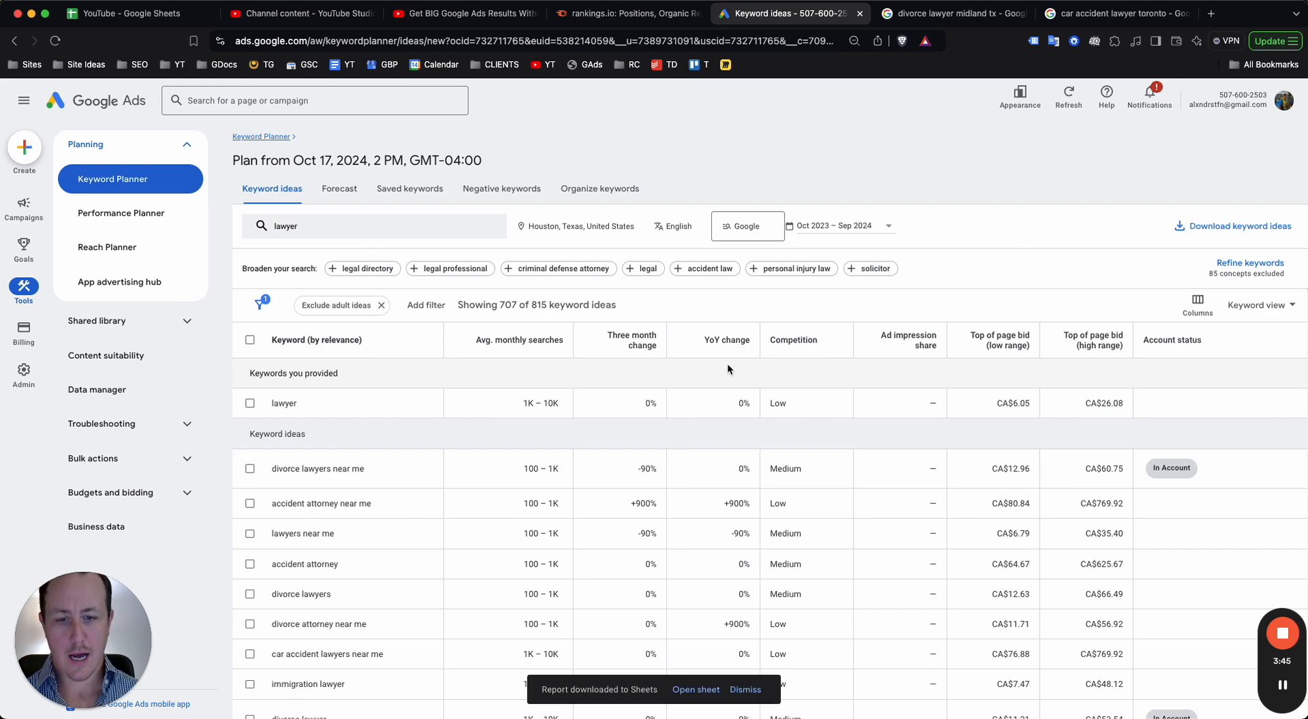
click(696, 689)
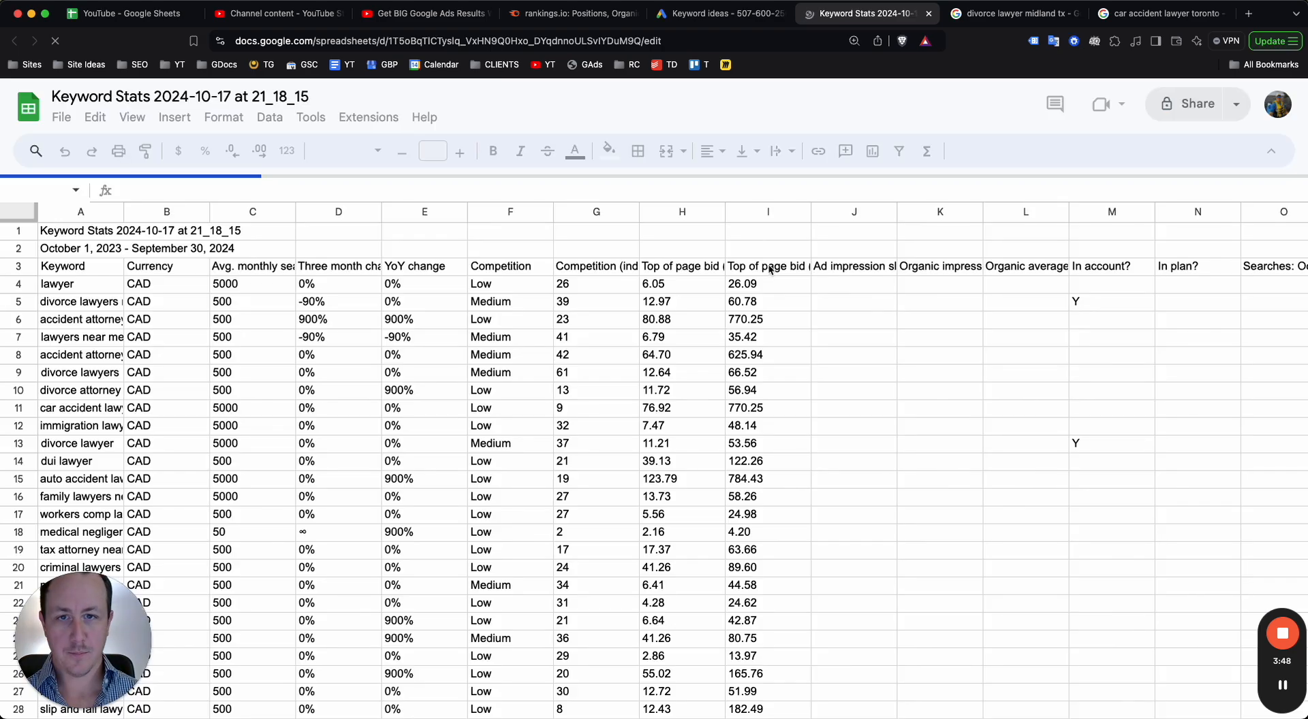
Step: Delete rows 1 and 2, which hold the report title and date range above the column headers
click(522, 393)
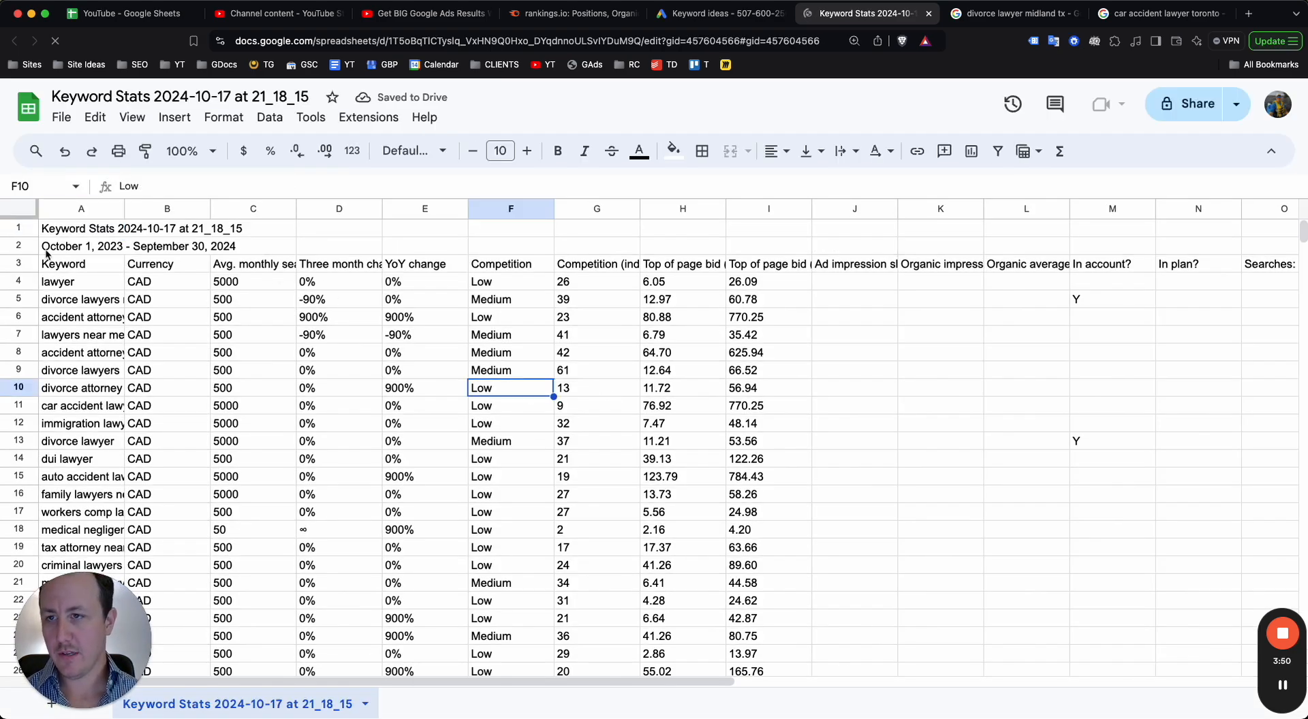
click(18, 247)
click(102, 277)
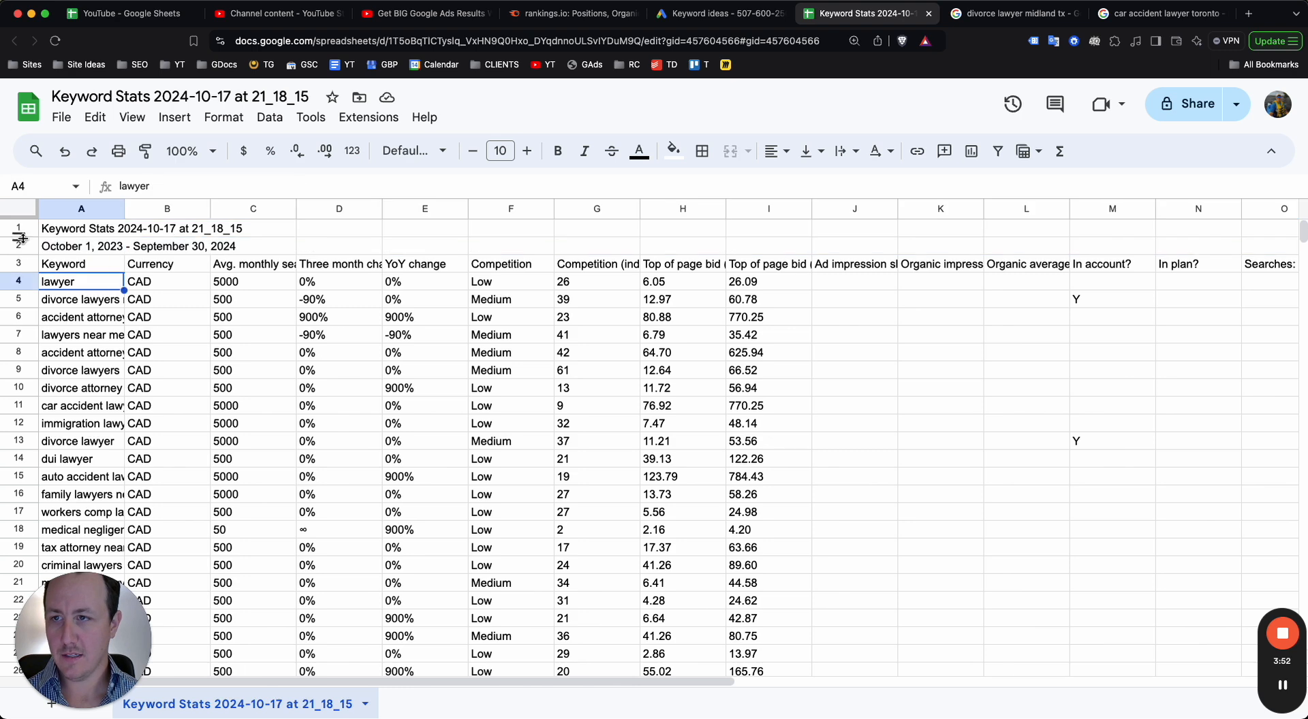
click(19, 246)
shift+click(19, 232)
right_click(19, 232)
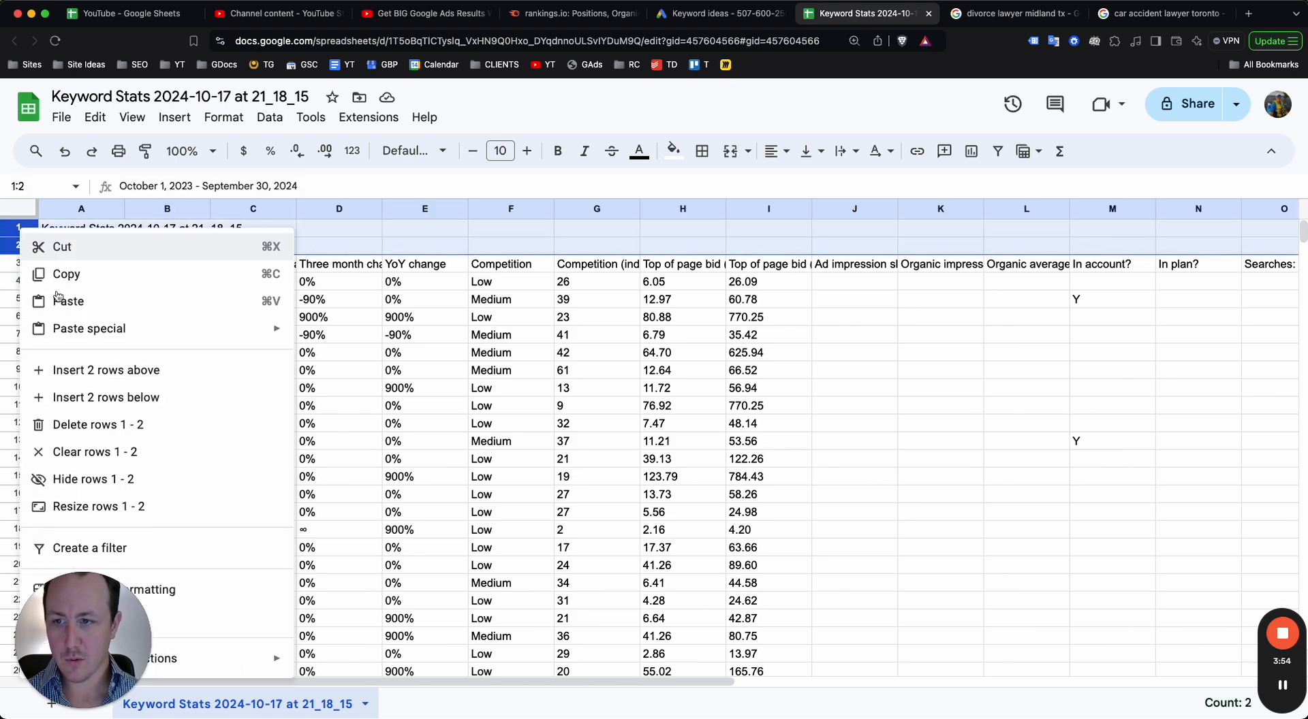
click(204, 424)
click(334, 386)
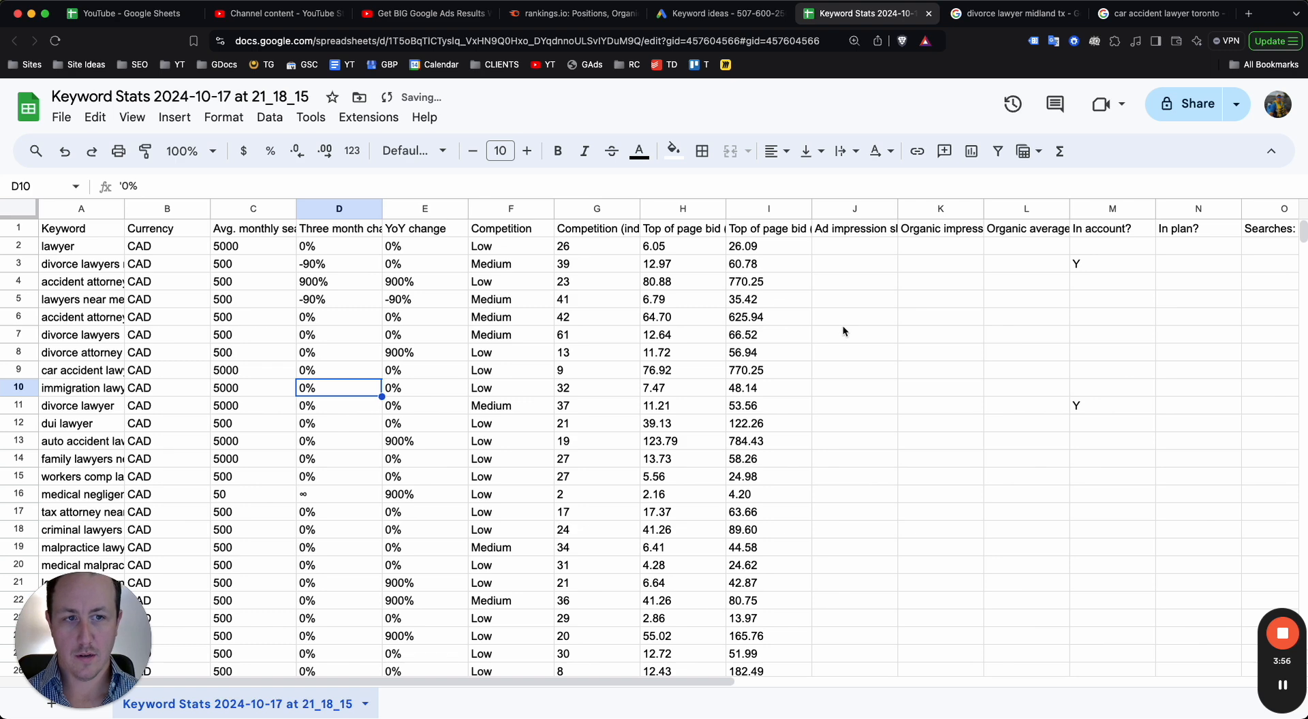
Step: Delete columns J to Z, from Ad impression share through the September searches column
click(838, 208)
scroll(978, 237, right, 10)
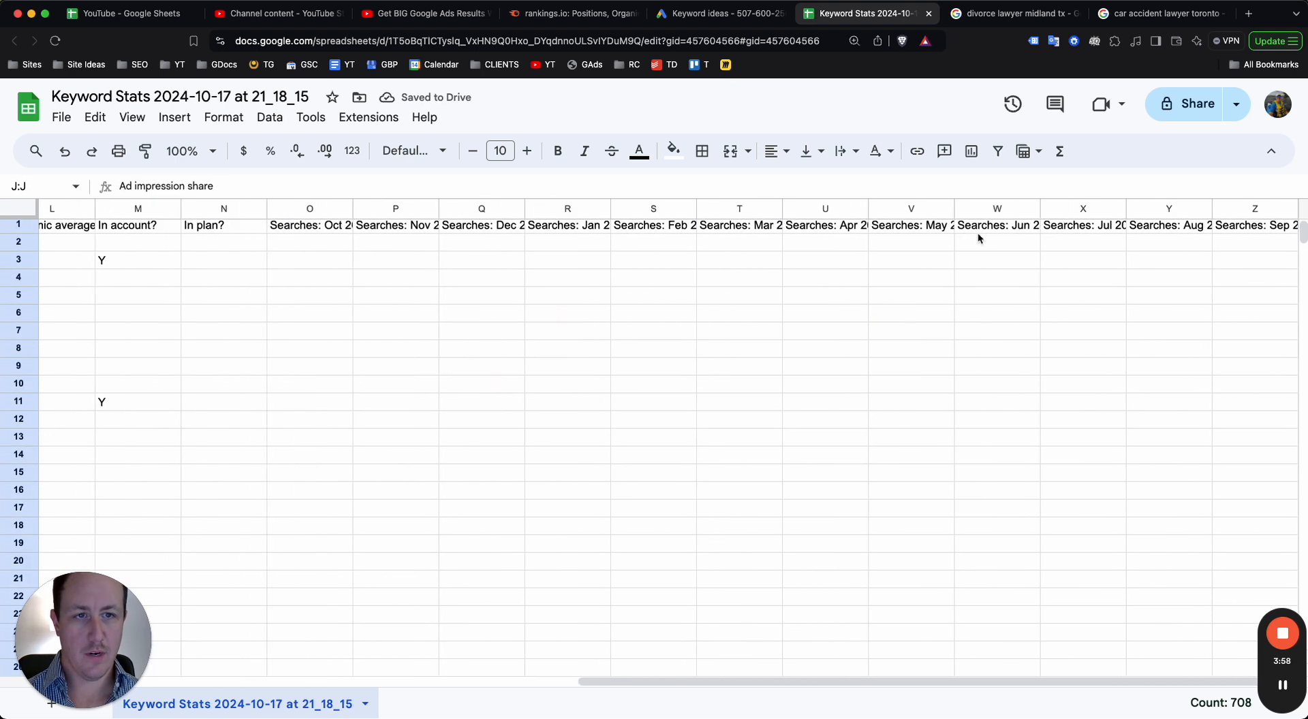
shift+click(1253, 205)
right_click(1253, 206)
click(1263, 337)
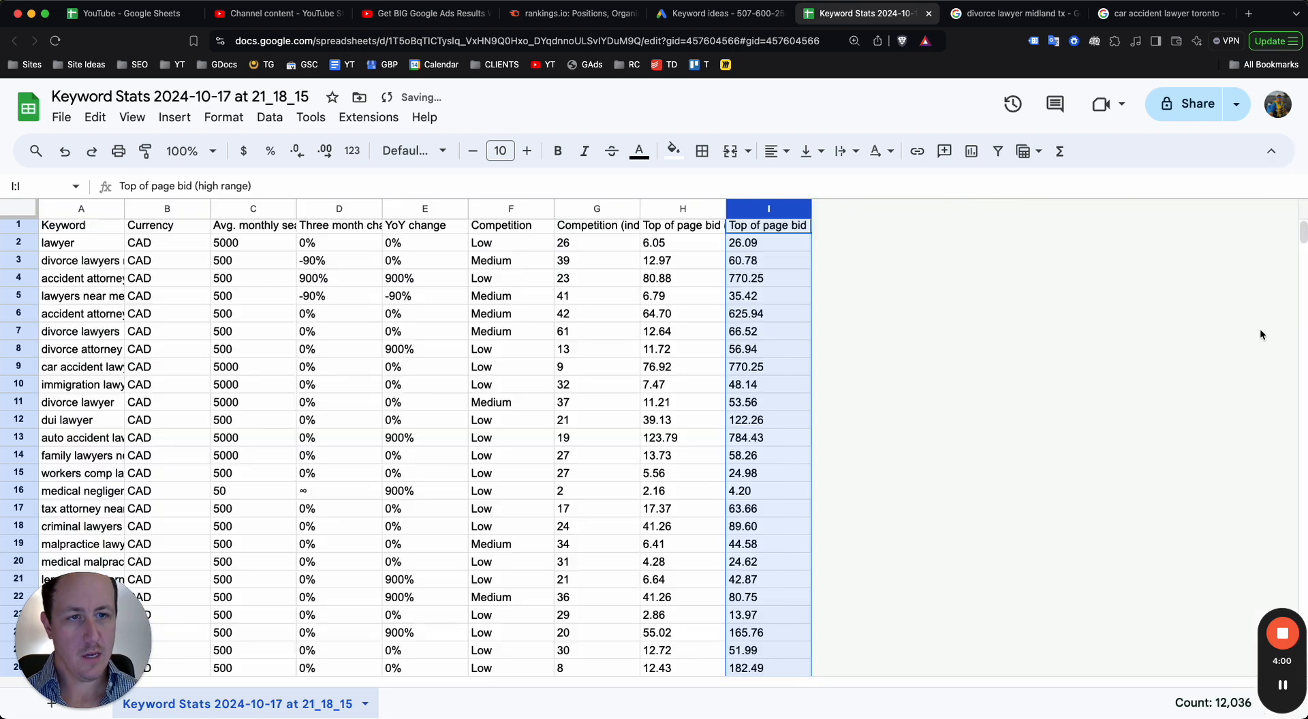
click(652, 401)
Step: Delete the Currency column from the keyword sheet
click(167, 208)
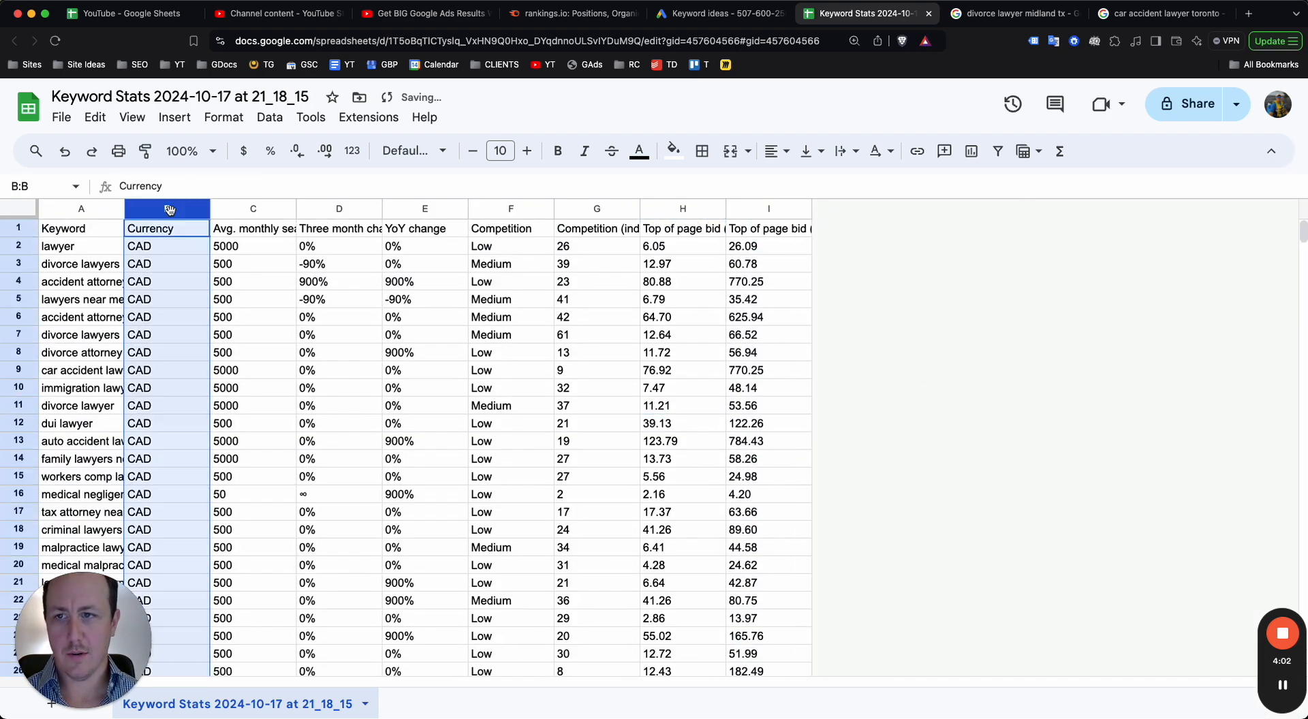
right_click(169, 209)
click(242, 344)
click(265, 410)
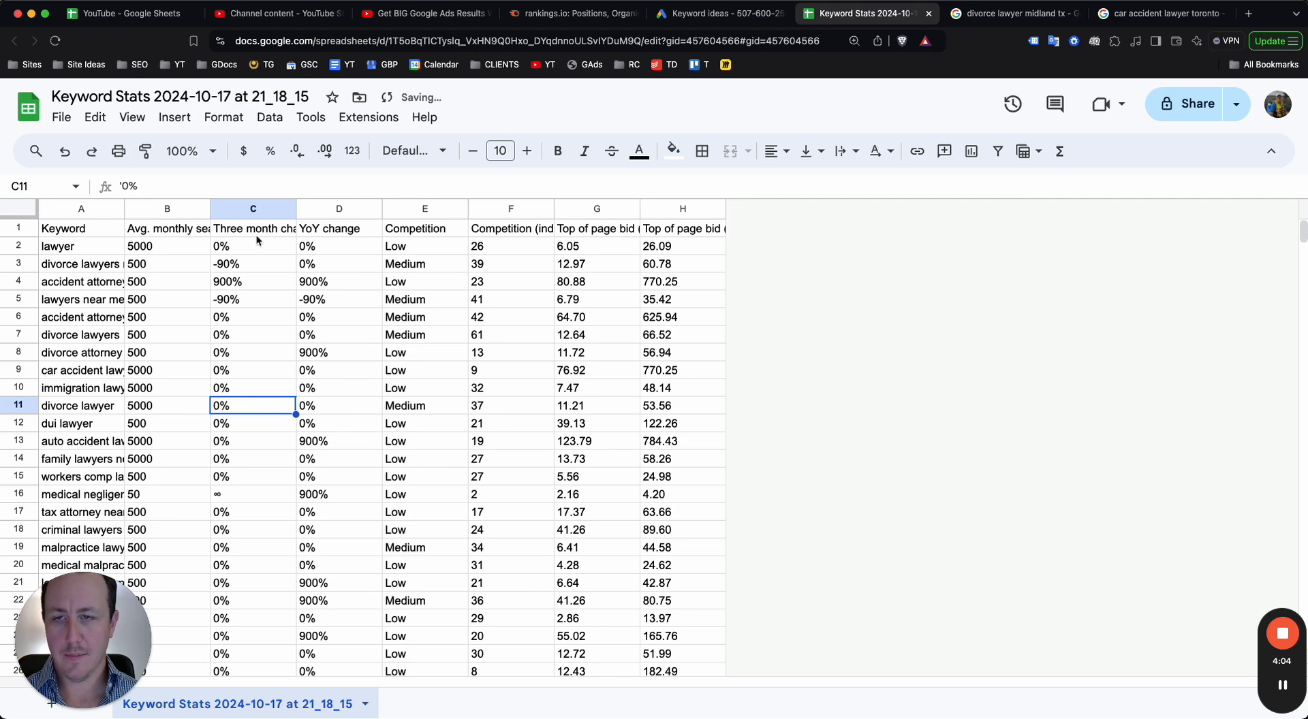
Step: Delete columns C to F, from Three month change through the indexed Competition column
click(252, 208)
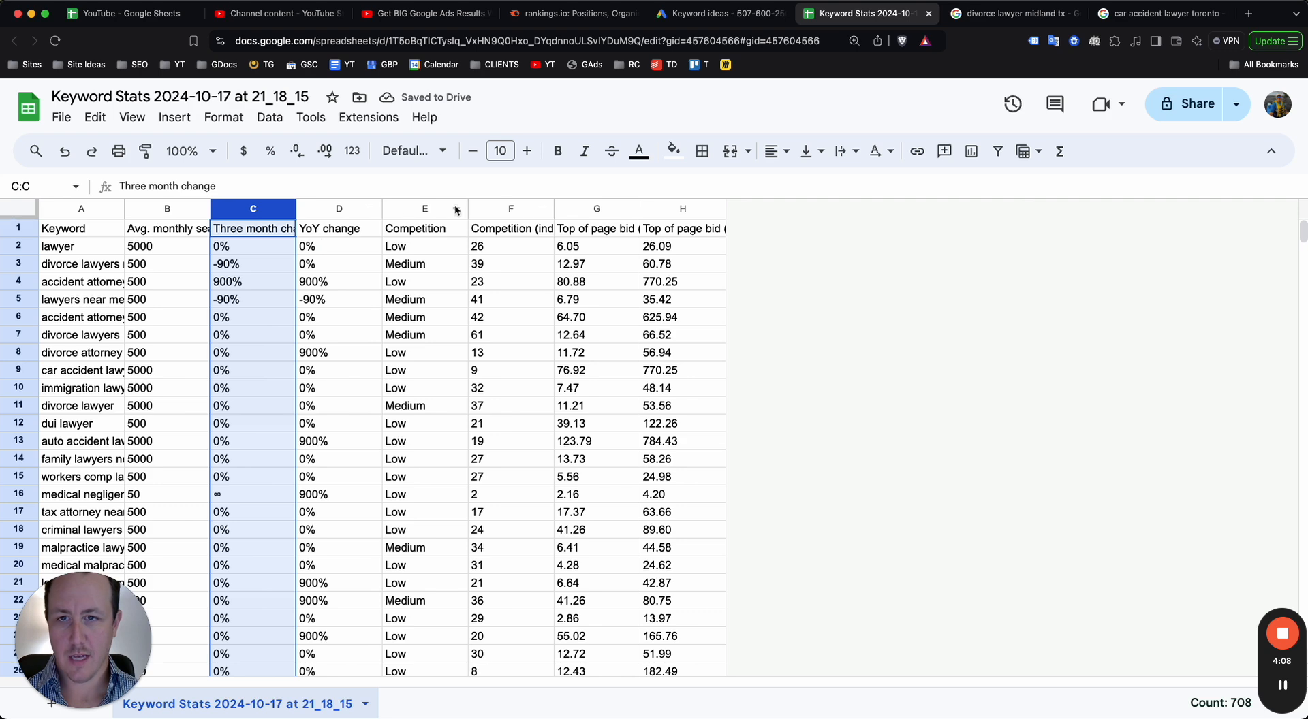
shift+click(501, 210)
right_click(502, 210)
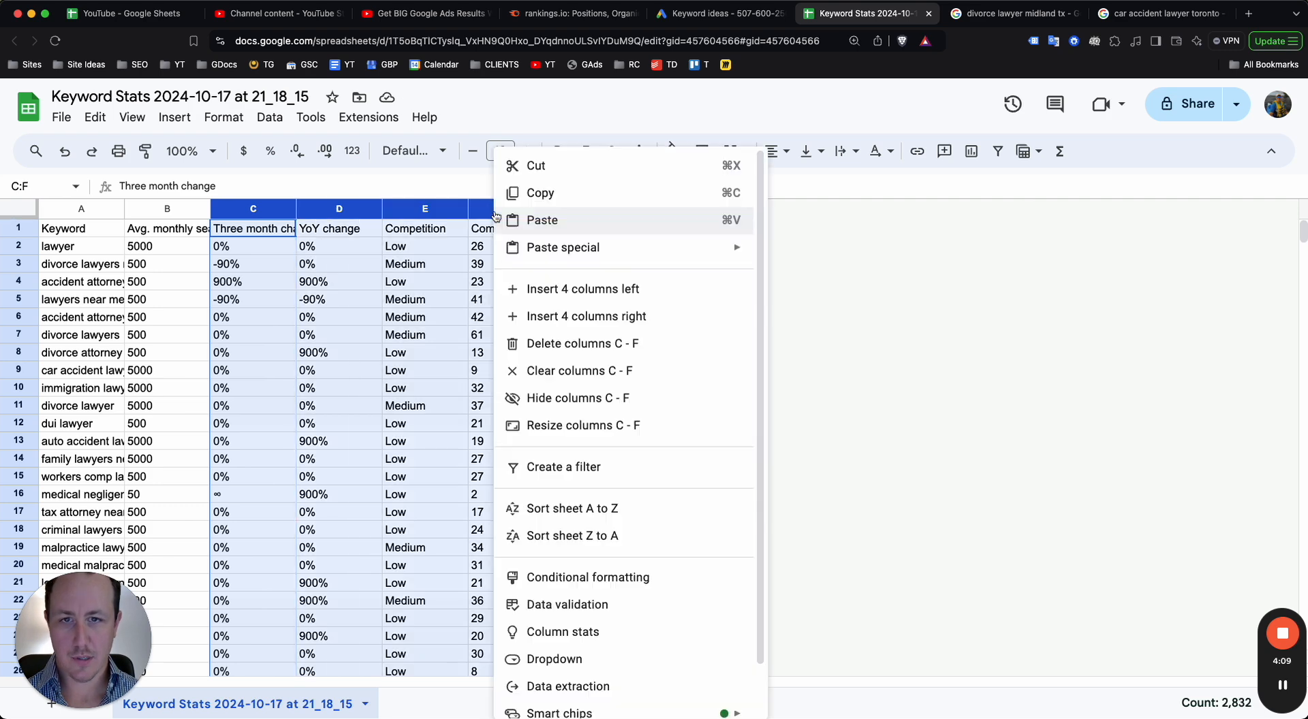
click(561, 344)
click(147, 297)
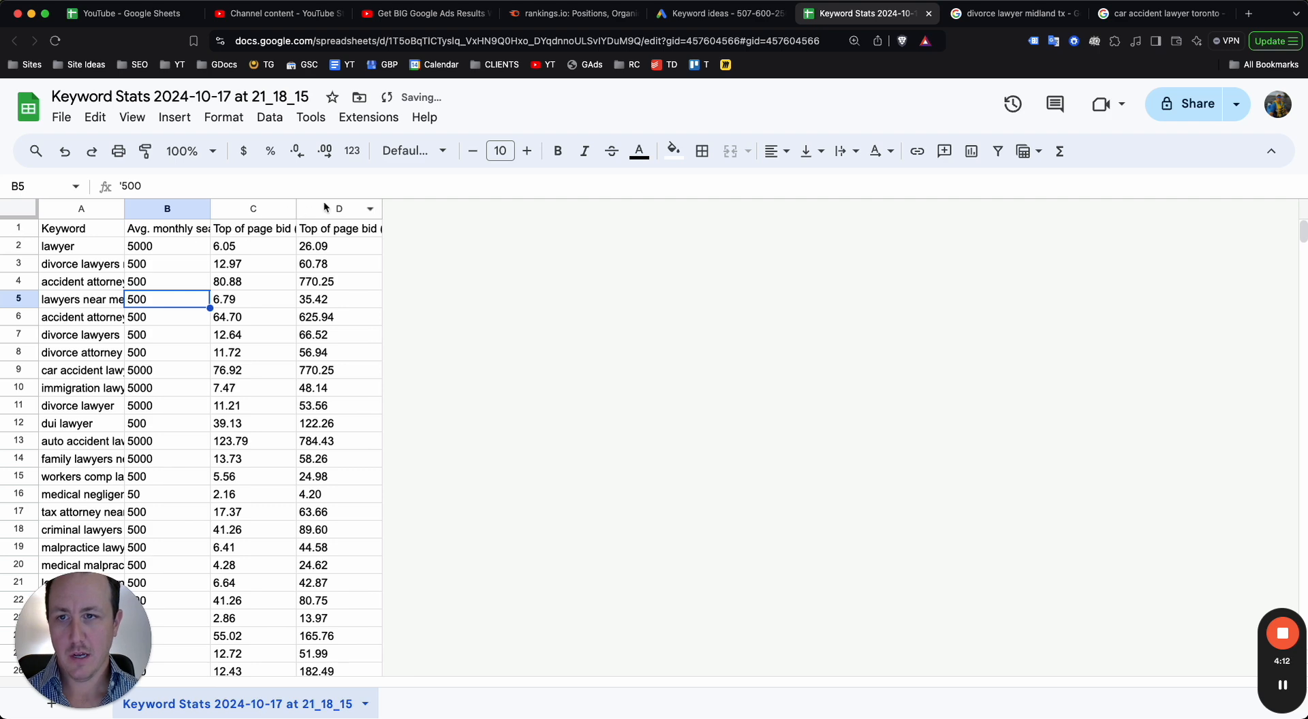
Step: Widen the Top of page bid low range and high range columns so their full headers fit
drag(296, 207, 435, 208)
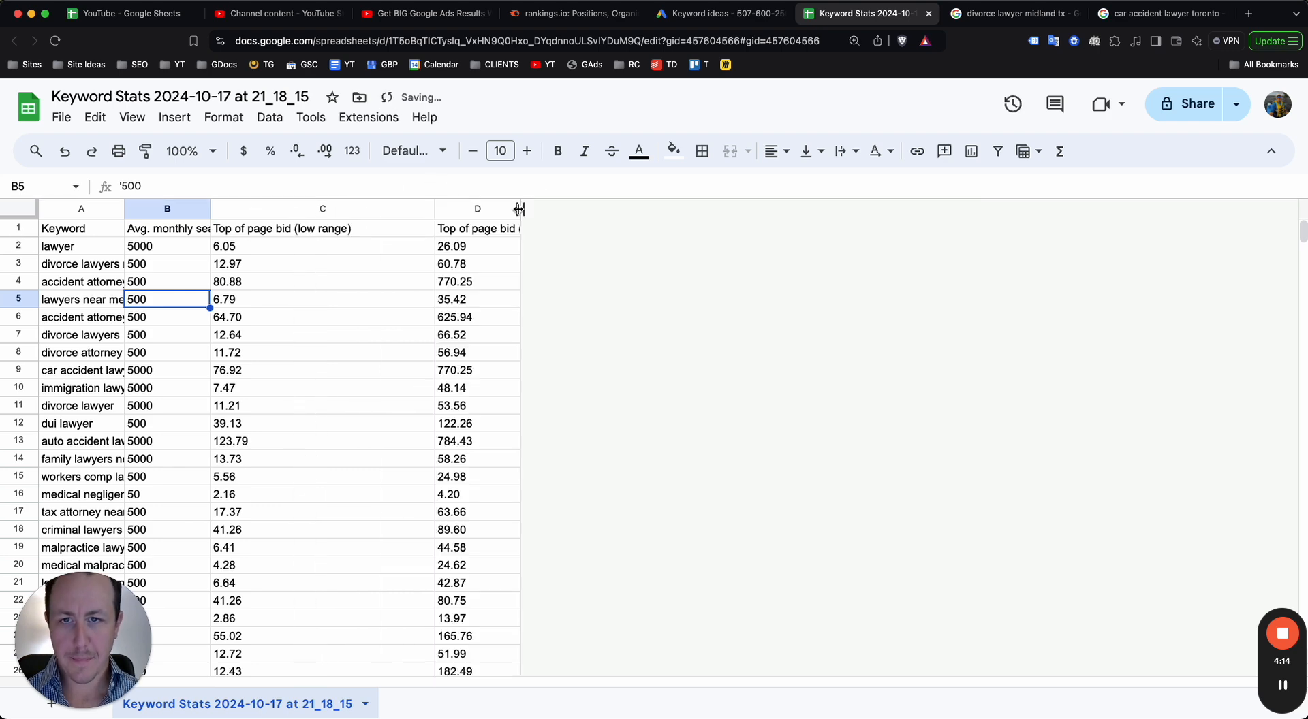
drag(519, 209, 689, 208)
click(312, 247)
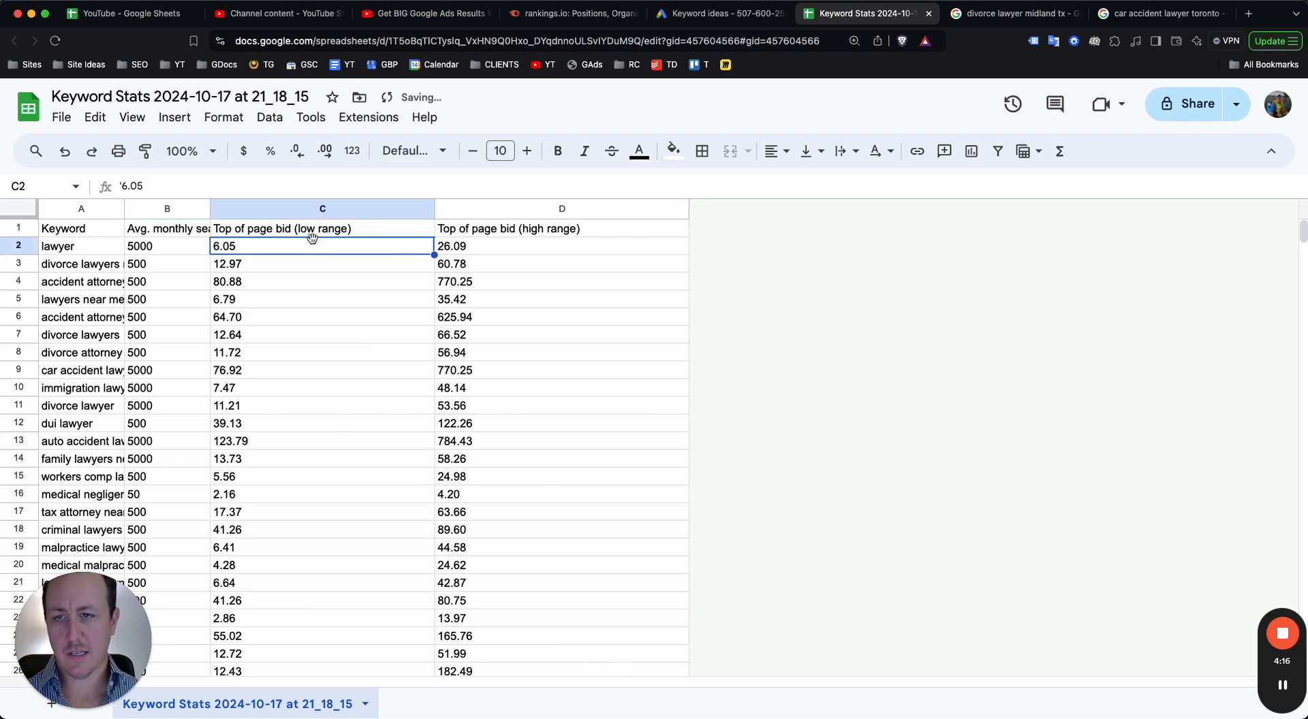
click(312, 231)
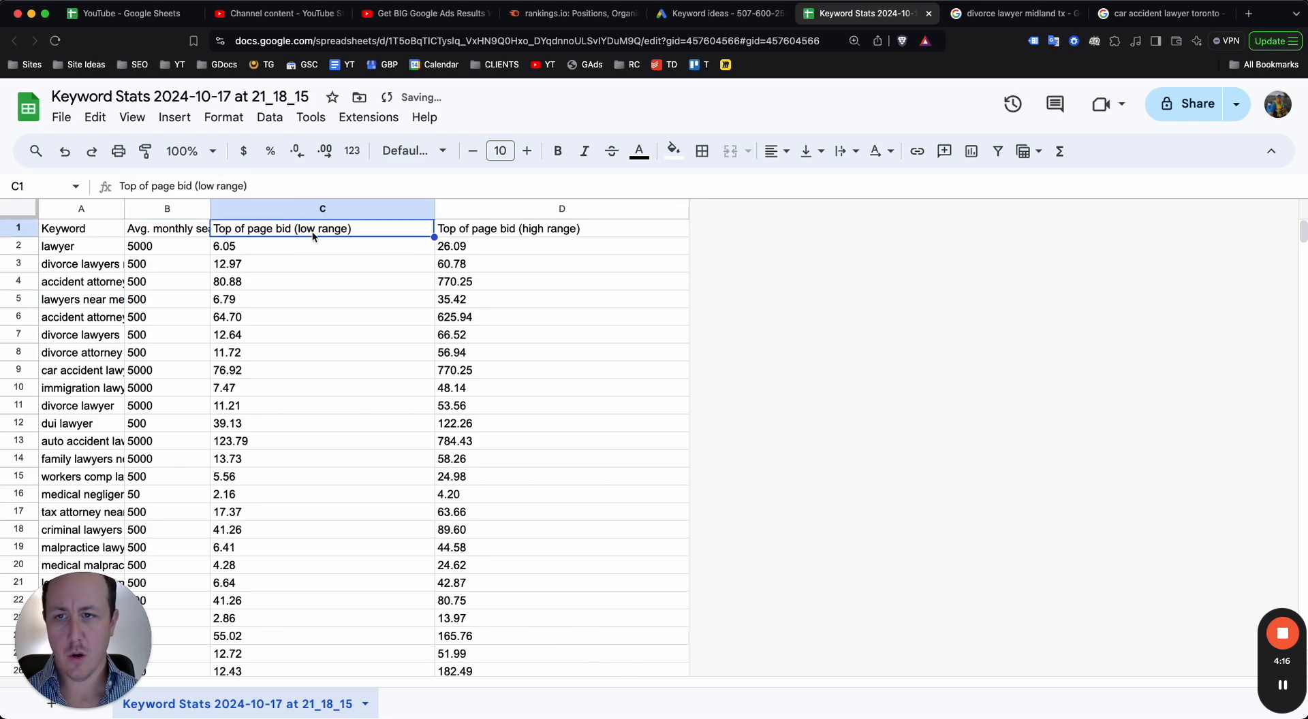
Step: Switch to the open Google results for "divorce lawyer midland tx" and examine the sponsored ads
click(1045, 13)
scroll(543, 350, down, 6)
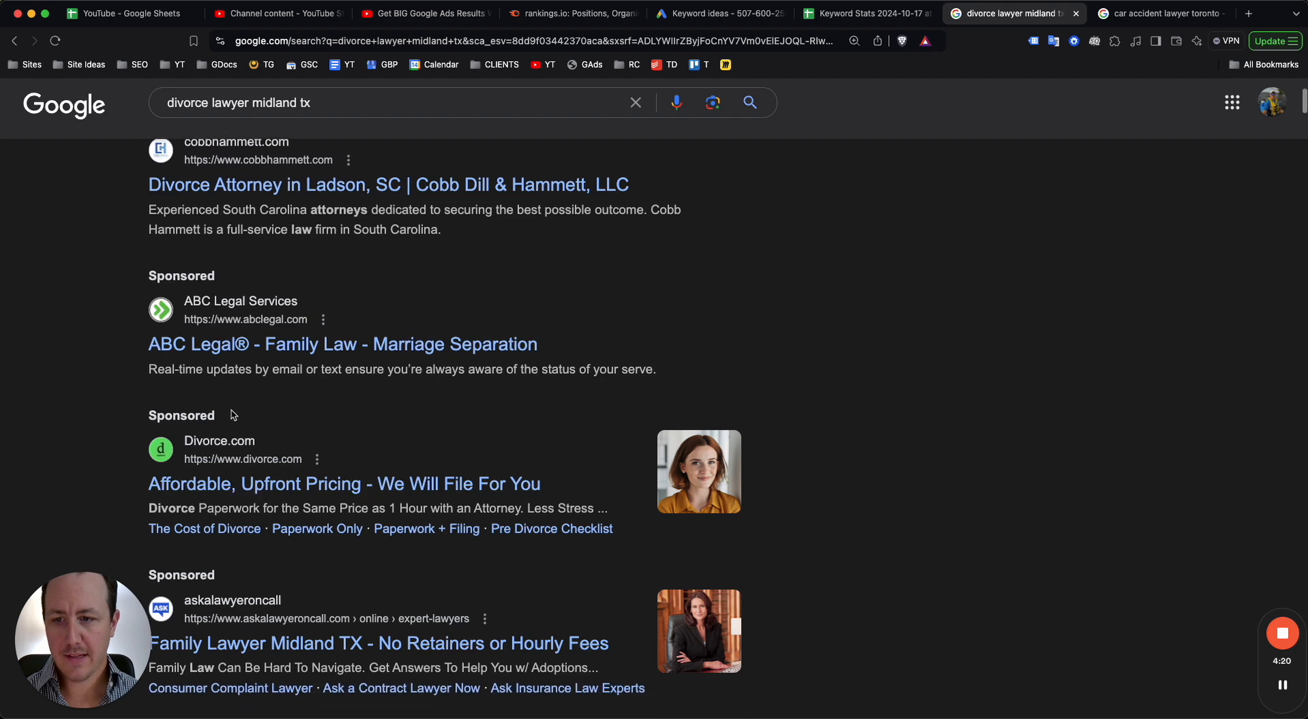
scroll(374, 418, up, 4)
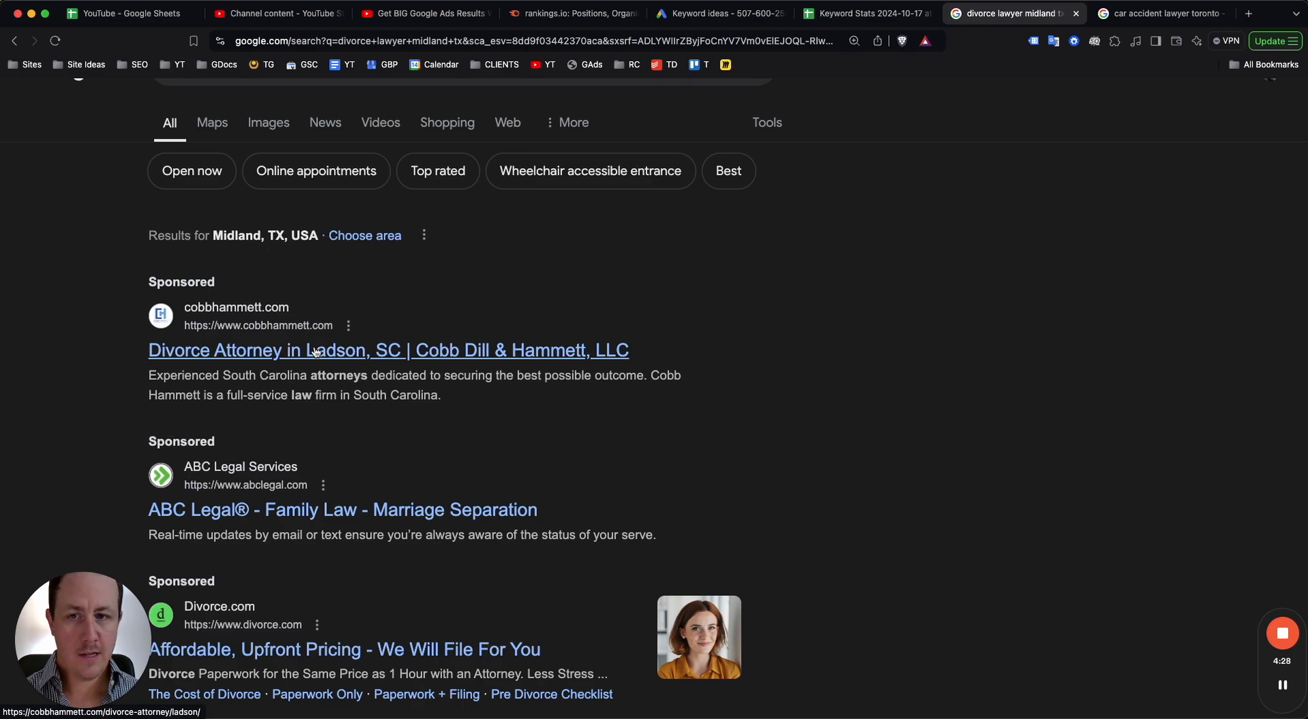
scroll(315, 352, down, 6)
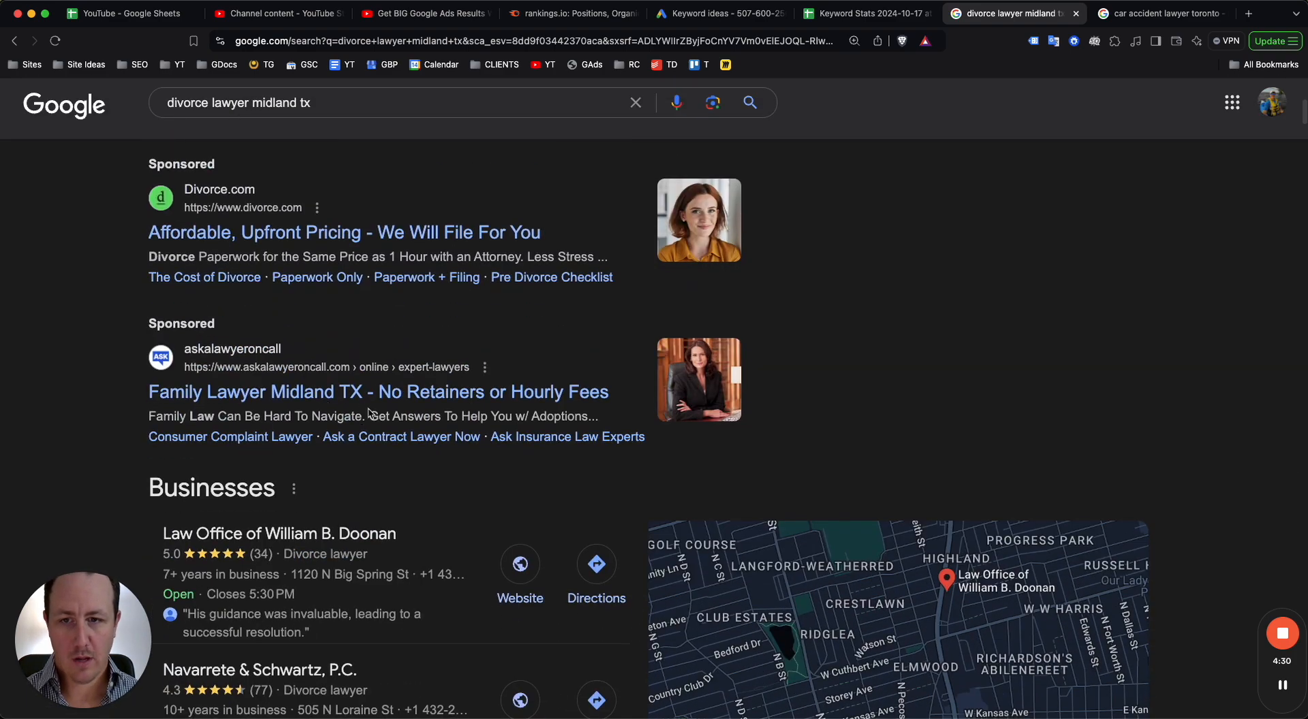
scroll(402, 405, up, 6)
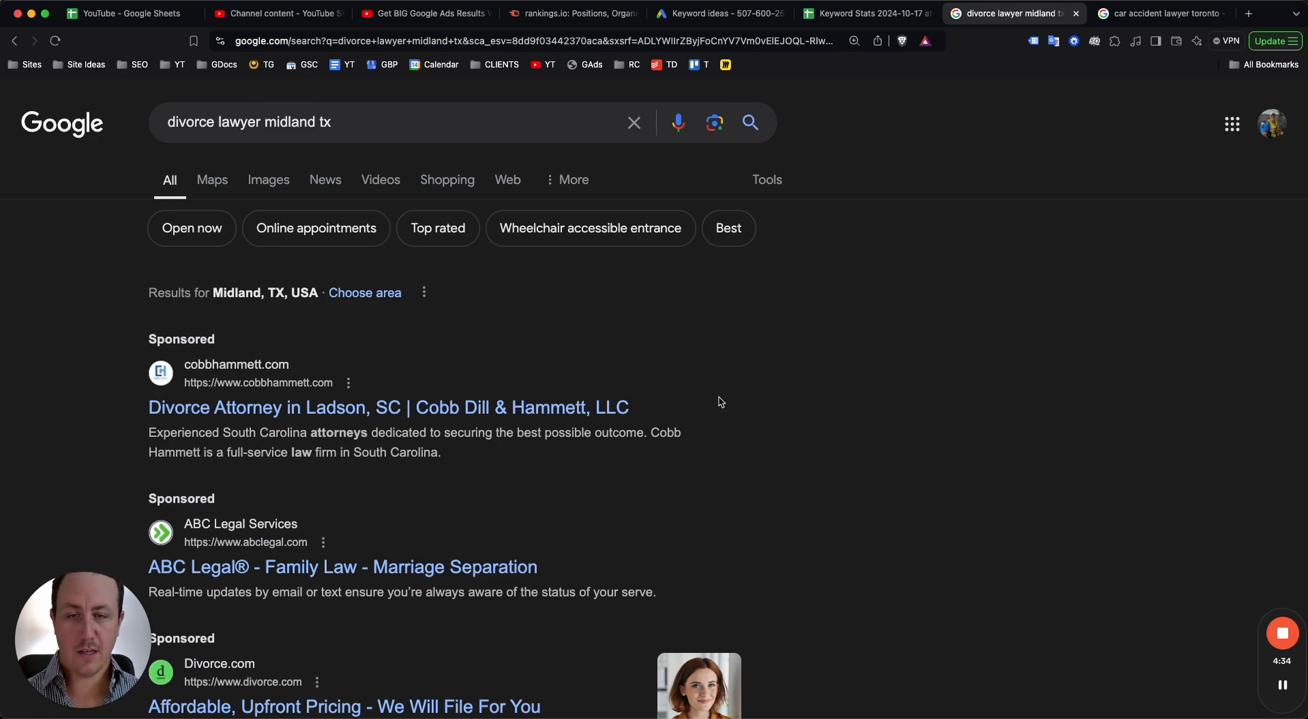
scroll(721, 402, down, 3)
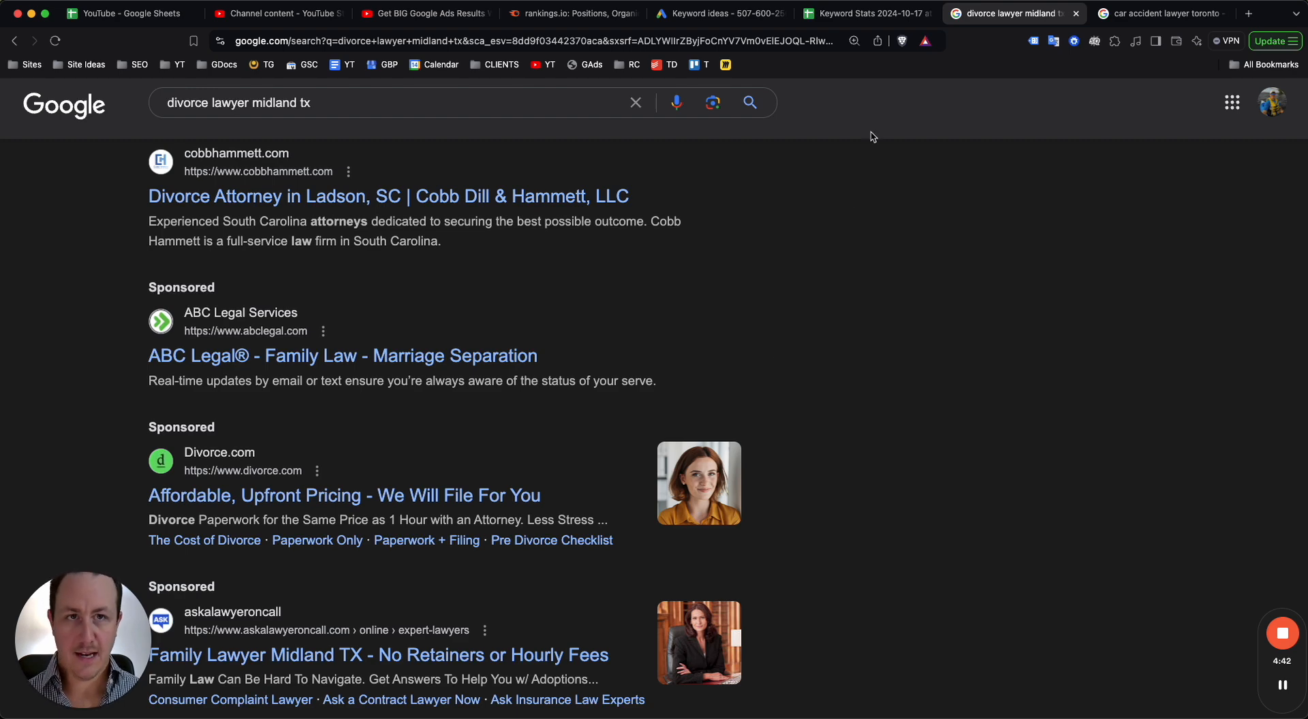
Step: Return to the Keyword Stats spreadsheet and create a filter over the whole table, A1:D708
click(873, 13)
click(617, 409)
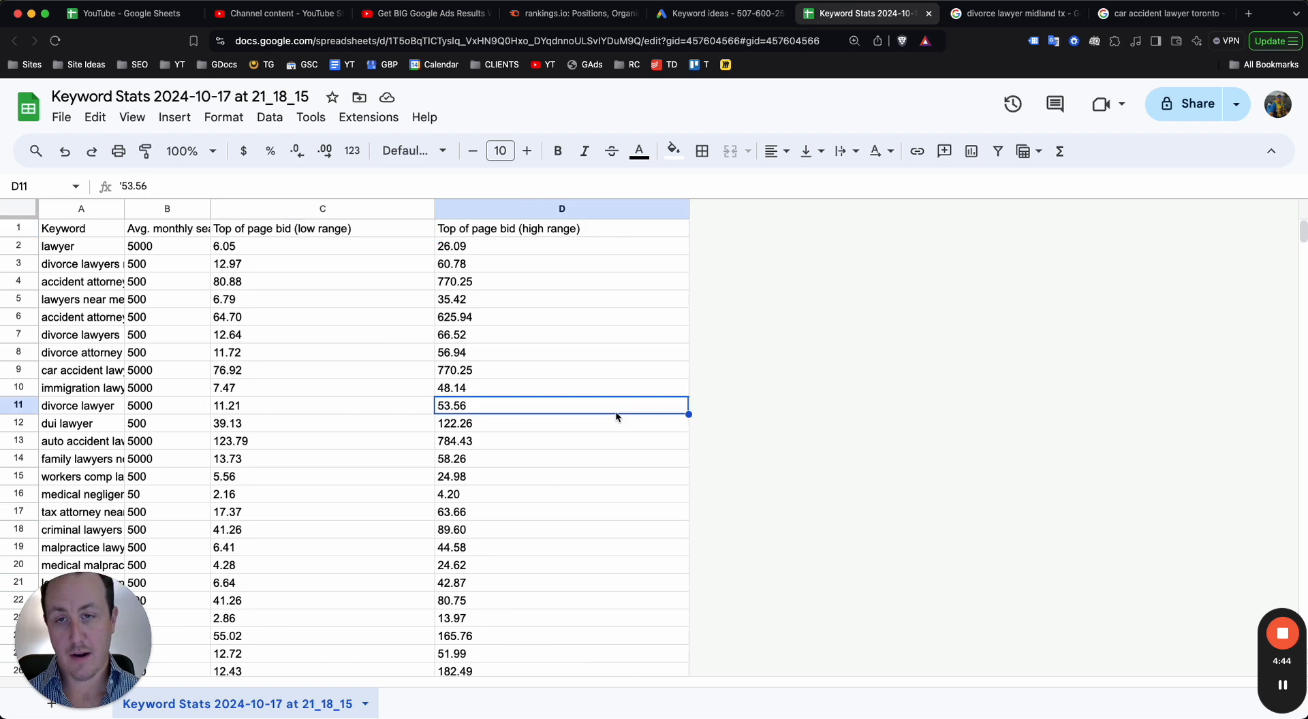
key(super+a)
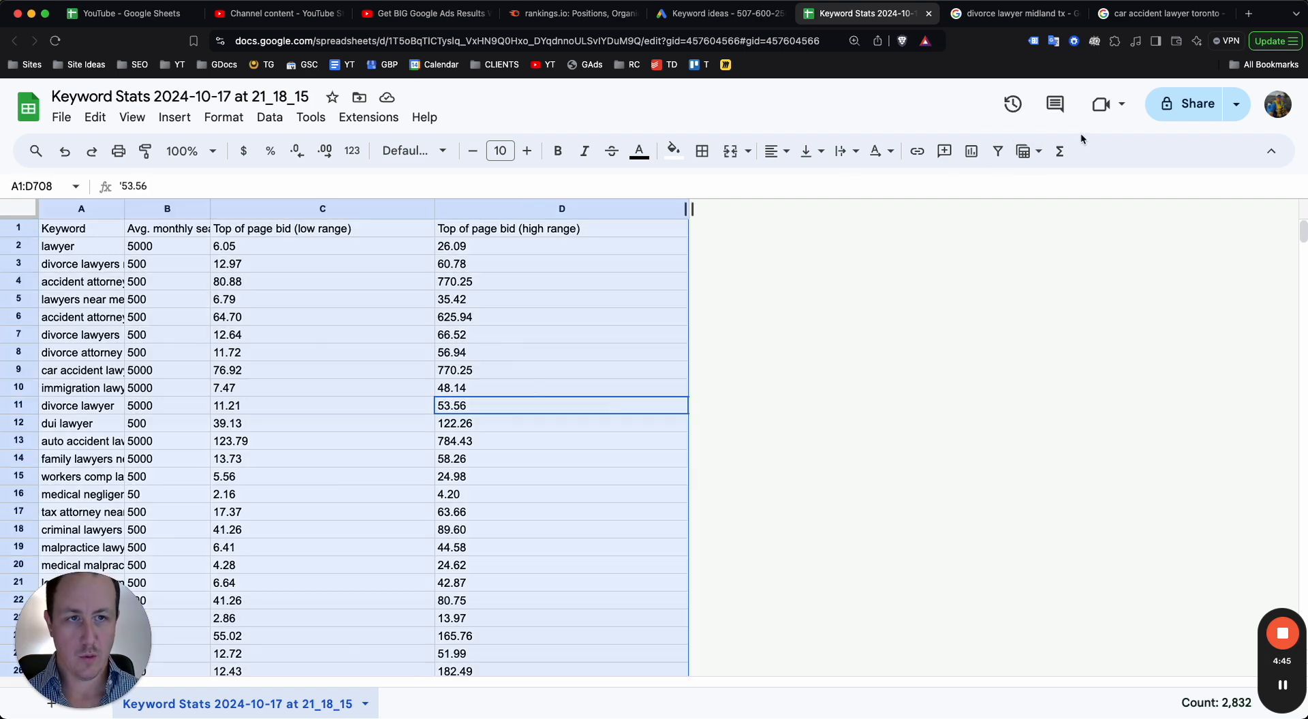
click(997, 150)
click(484, 321)
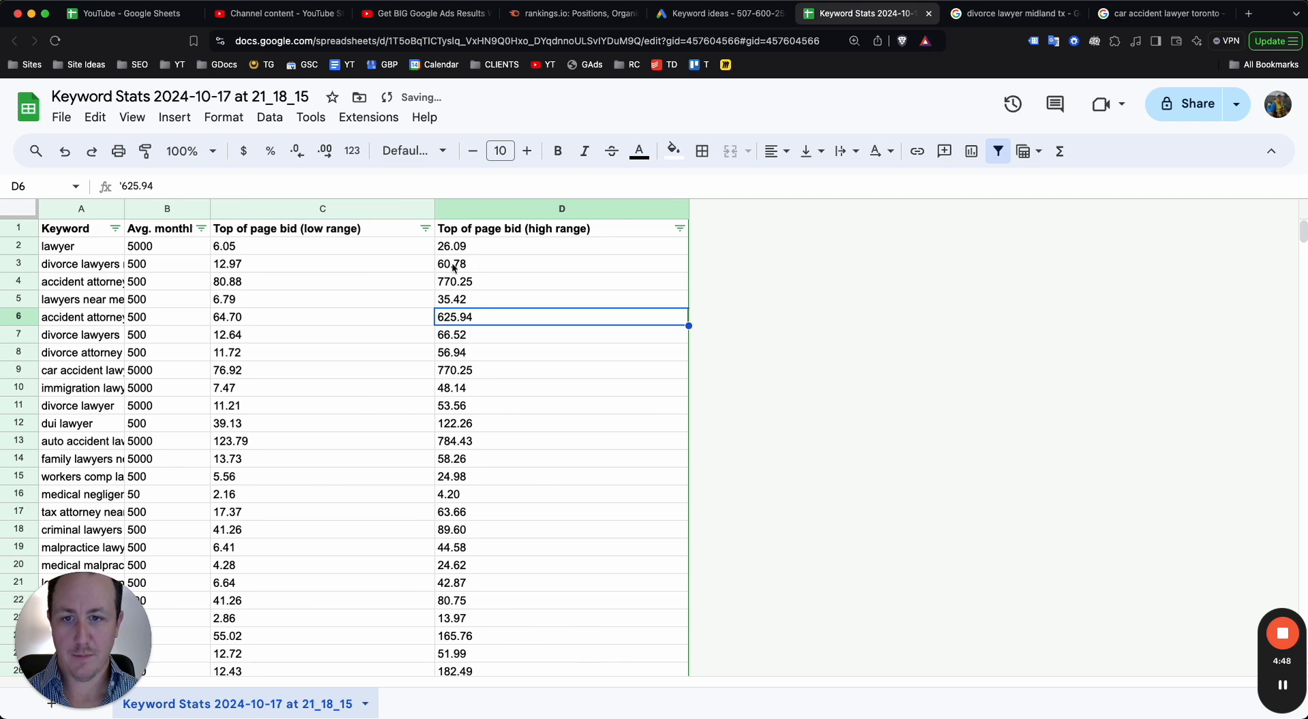
Step: Freeze the sheet up to row 1 and widen the Keyword column so the full keywords fit
right_click(24, 233)
mouse_move(219, 661)
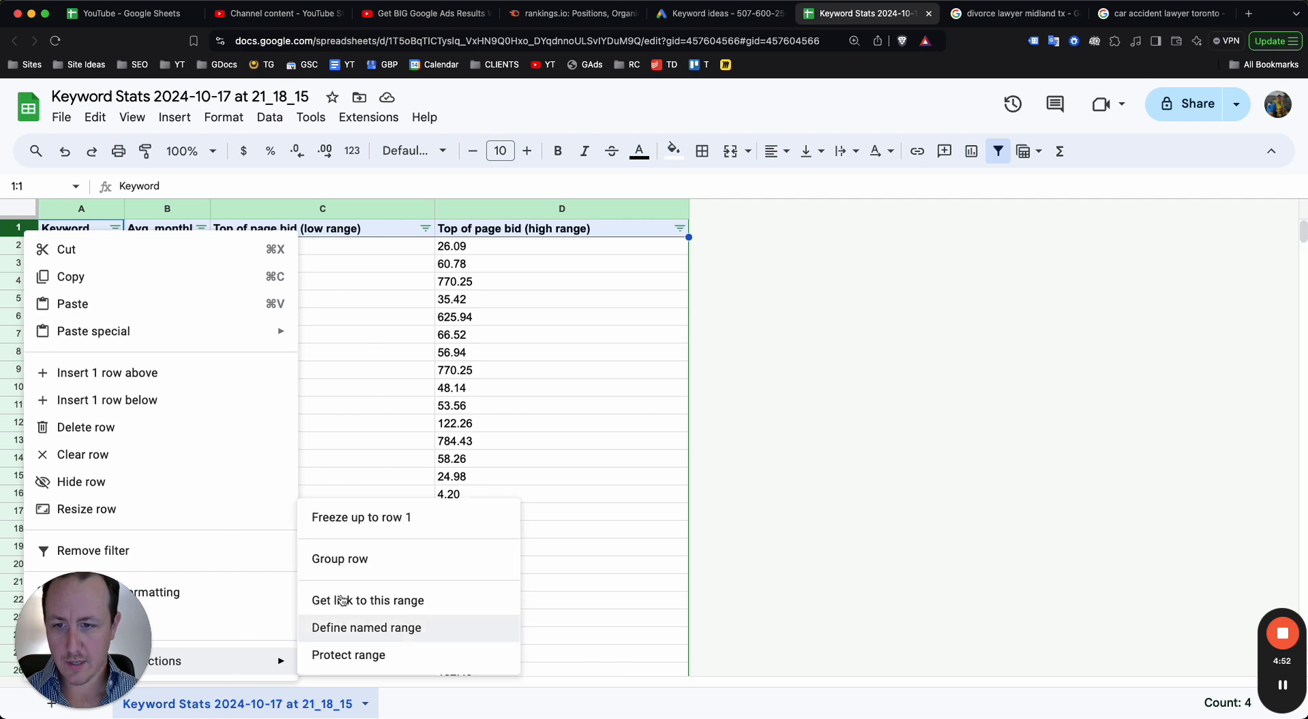
click(361, 518)
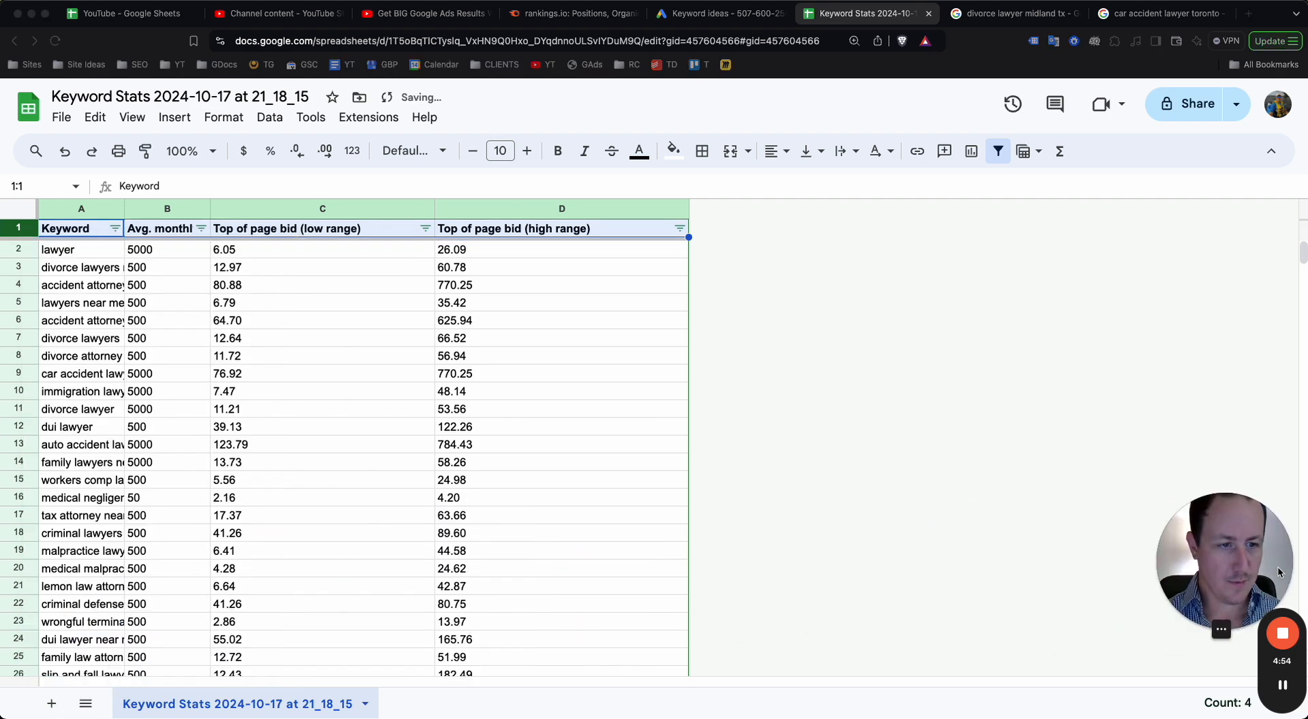
drag(1278, 572, 1272, 536)
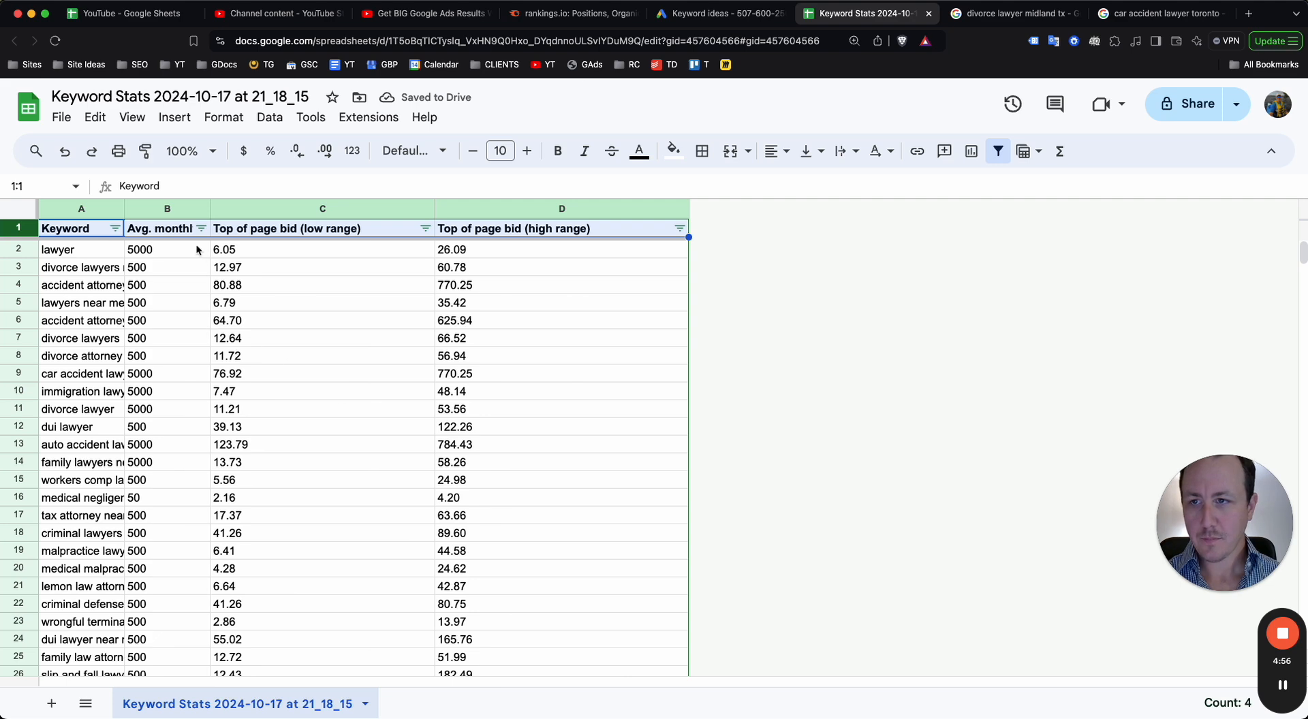
drag(124, 208, 419, 208)
click(493, 327)
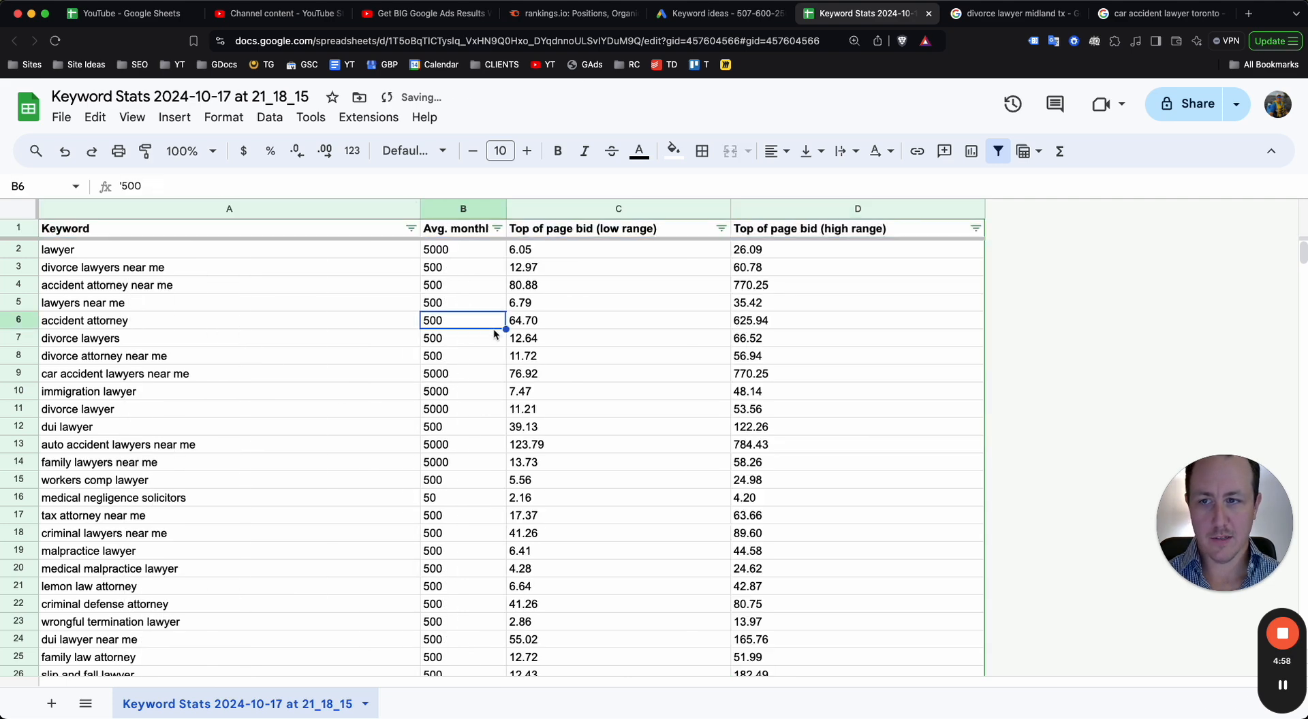
Step: Insert a column directly after Keyword and give it the header "Ad Group"
right_click(297, 212)
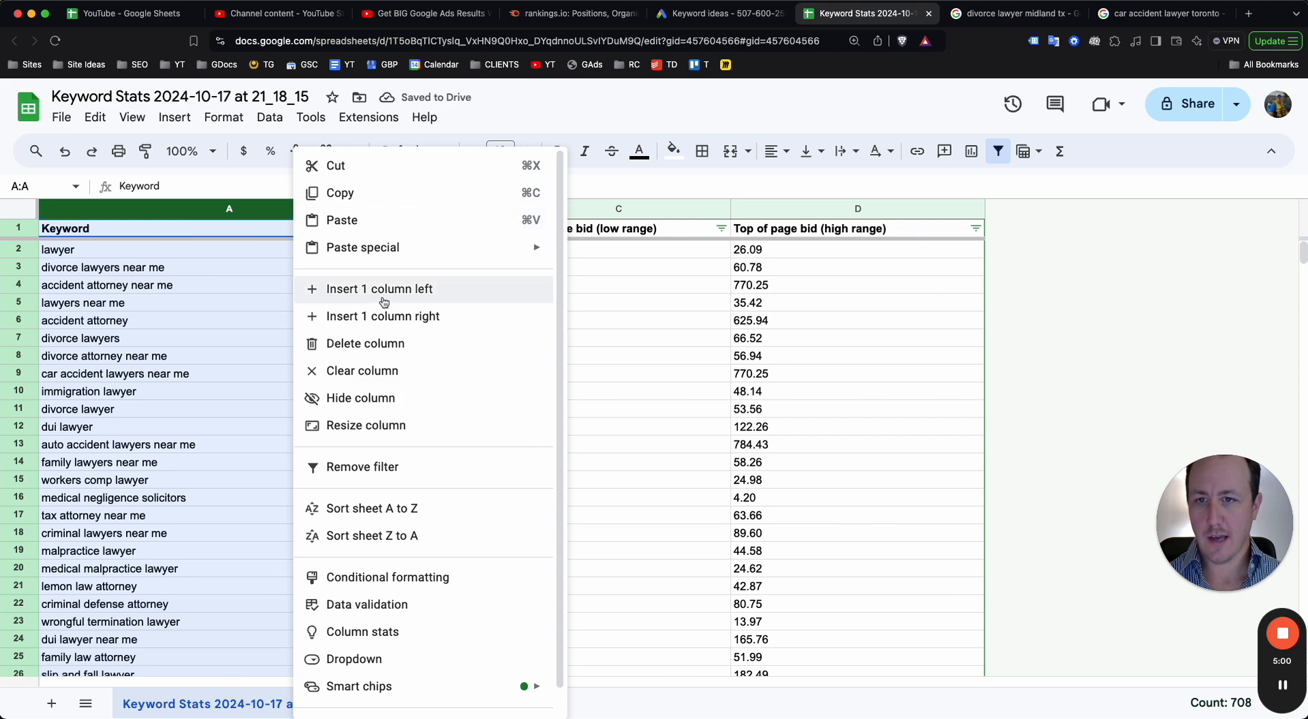
click(403, 317)
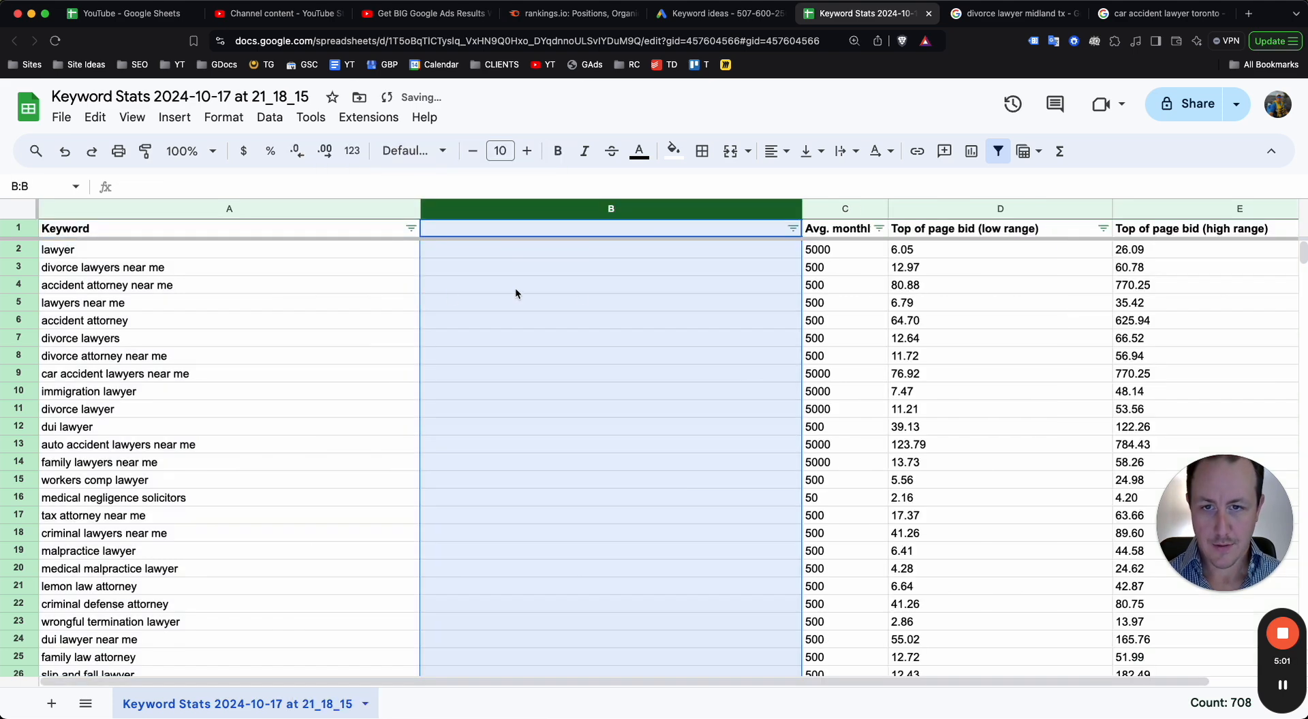
click(561, 227)
text(Ad G)
key(BackSpace)
key(BackSpace)
text(d Group)
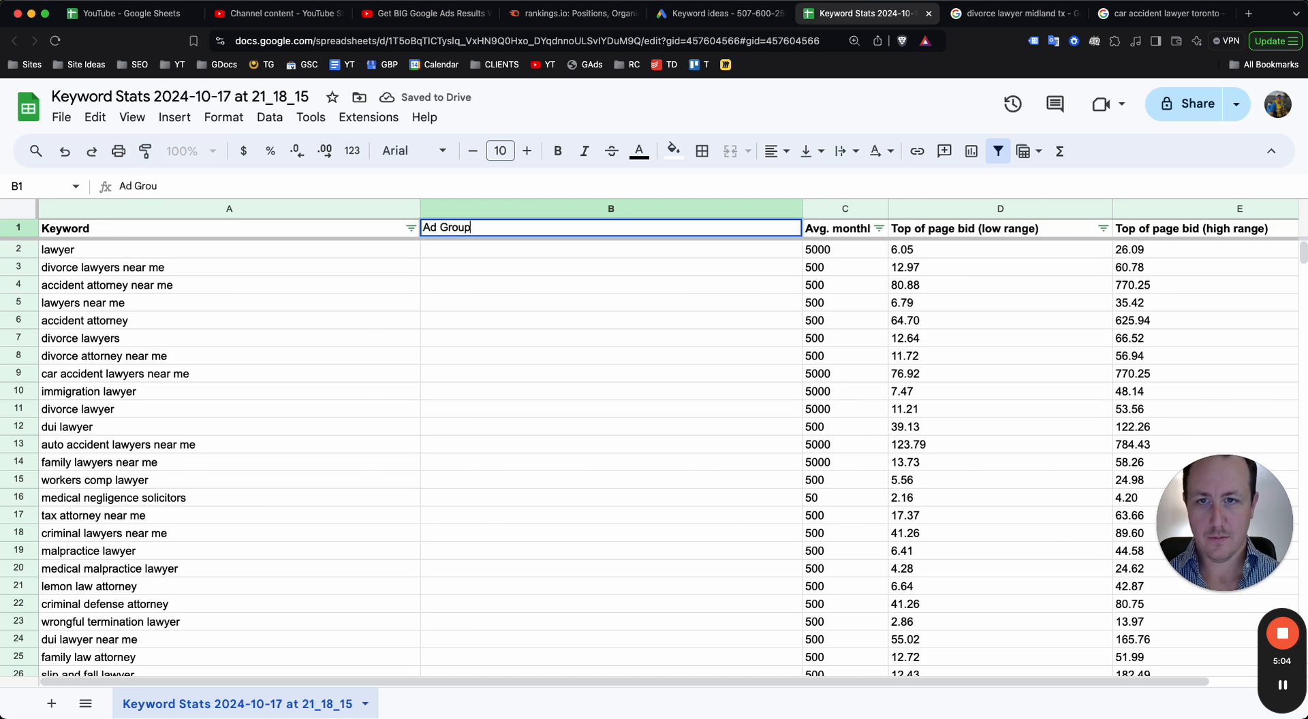
key(Return)
Step: Insert another column between Keyword and Ad Group with the header "Campaign"
click(240, 213)
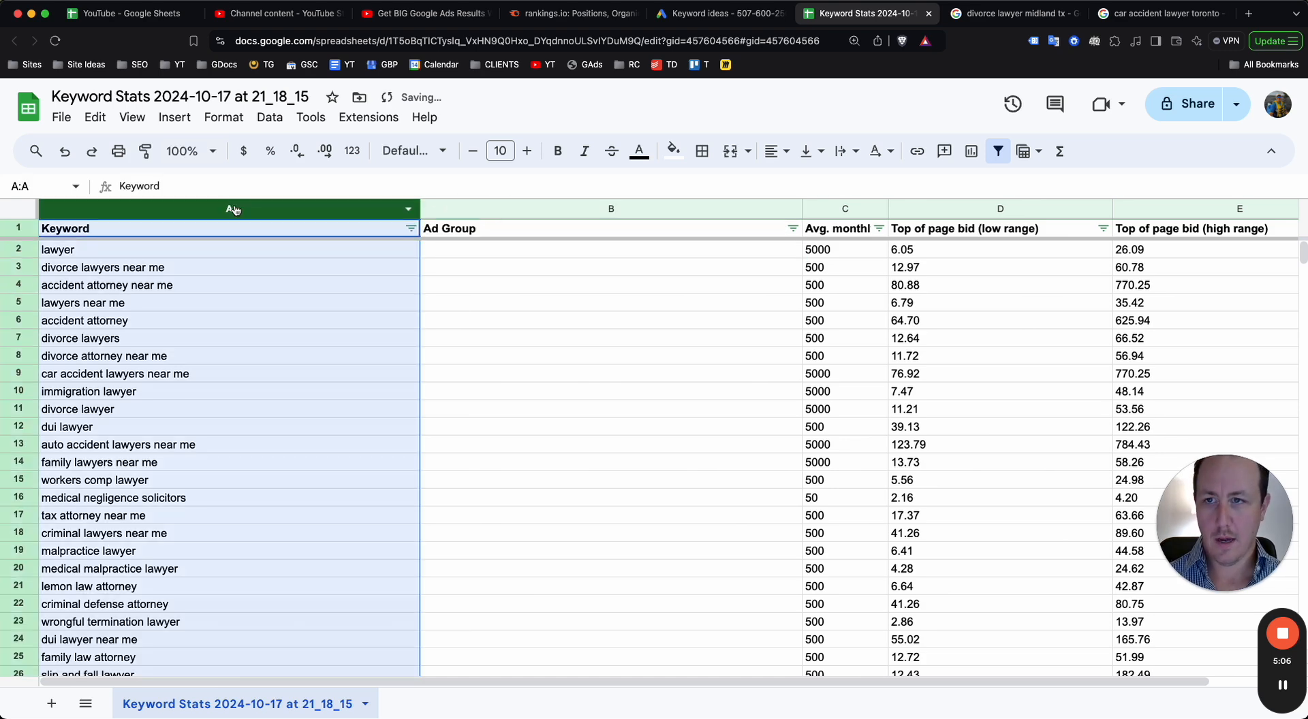
right_click(235, 211)
click(373, 312)
click(597, 291)
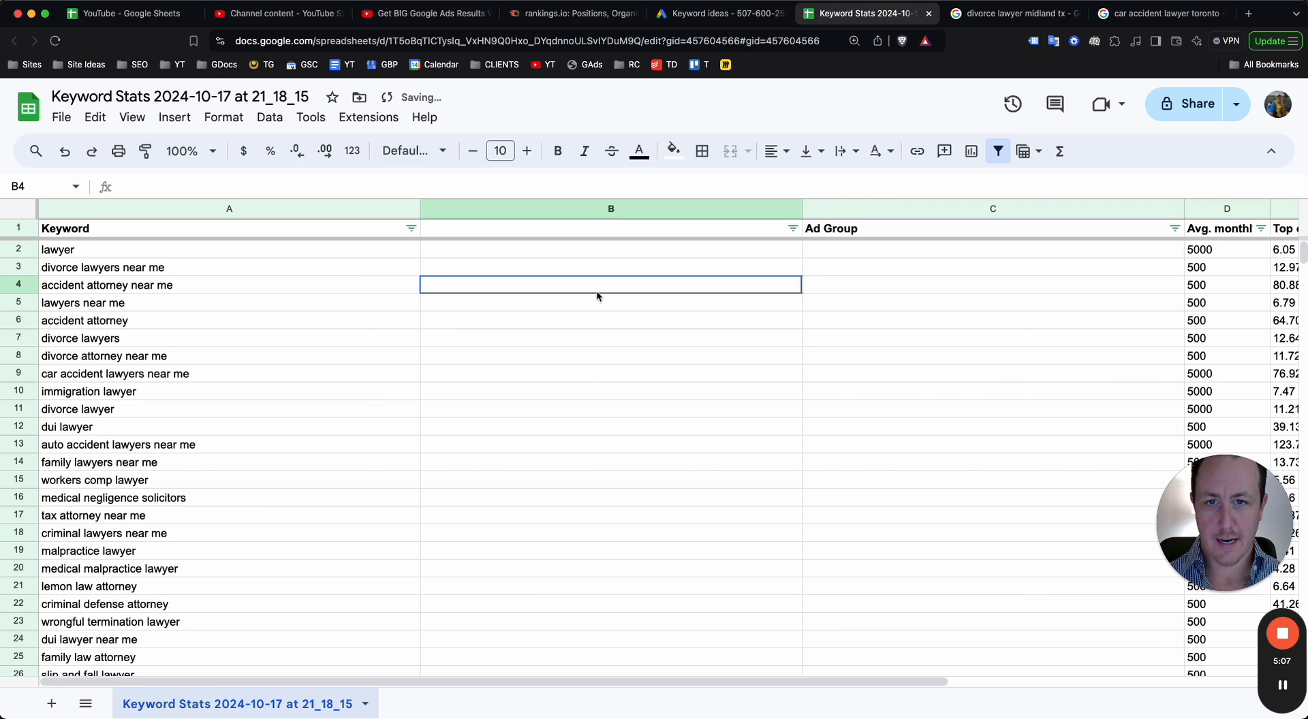
click(609, 228)
text(Campaign)
key(Return)
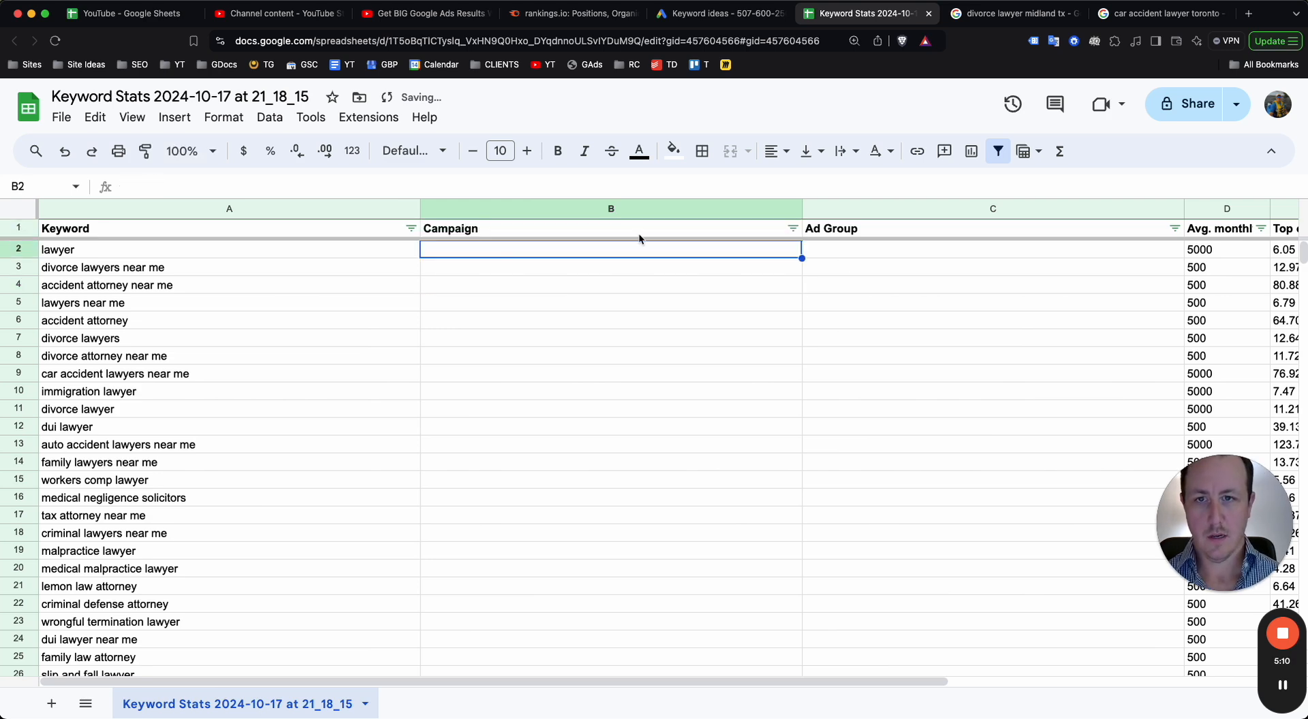
Step: Narrow the Campaign and Ad Group columns so all columns through the high range bid fit on screen
drag(802, 208, 554, 207)
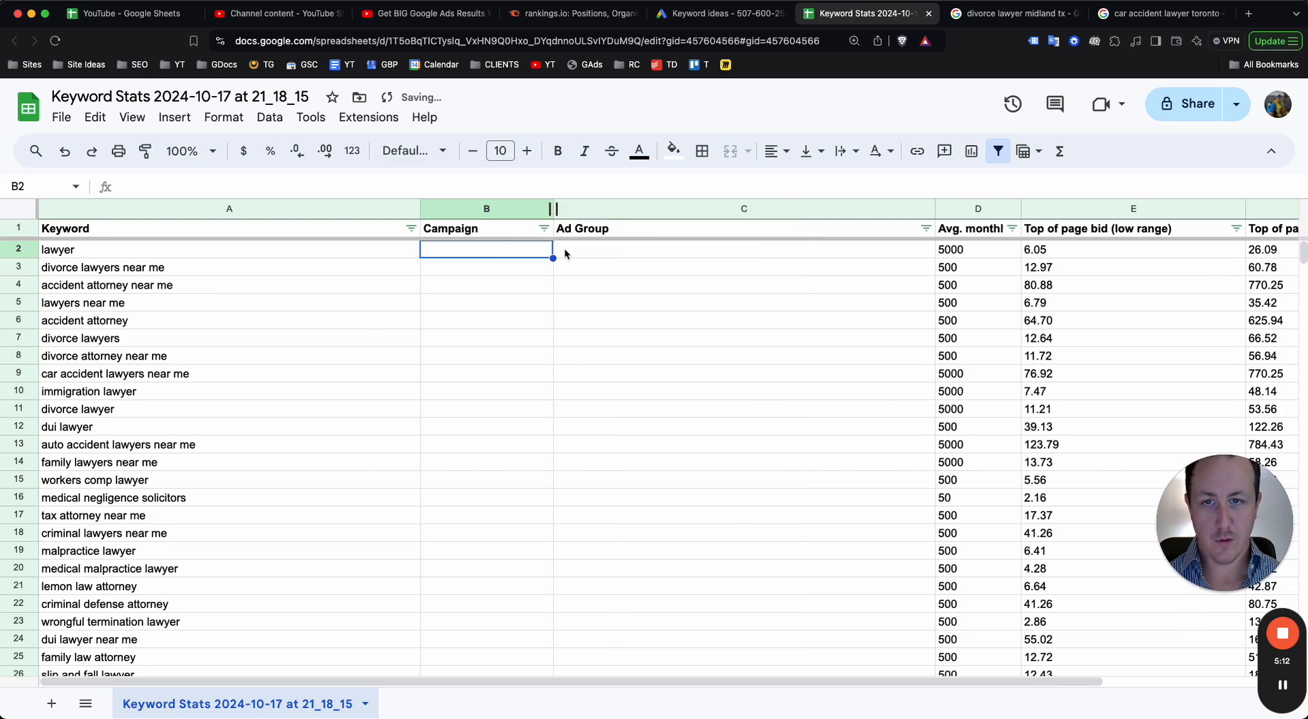
click(681, 267)
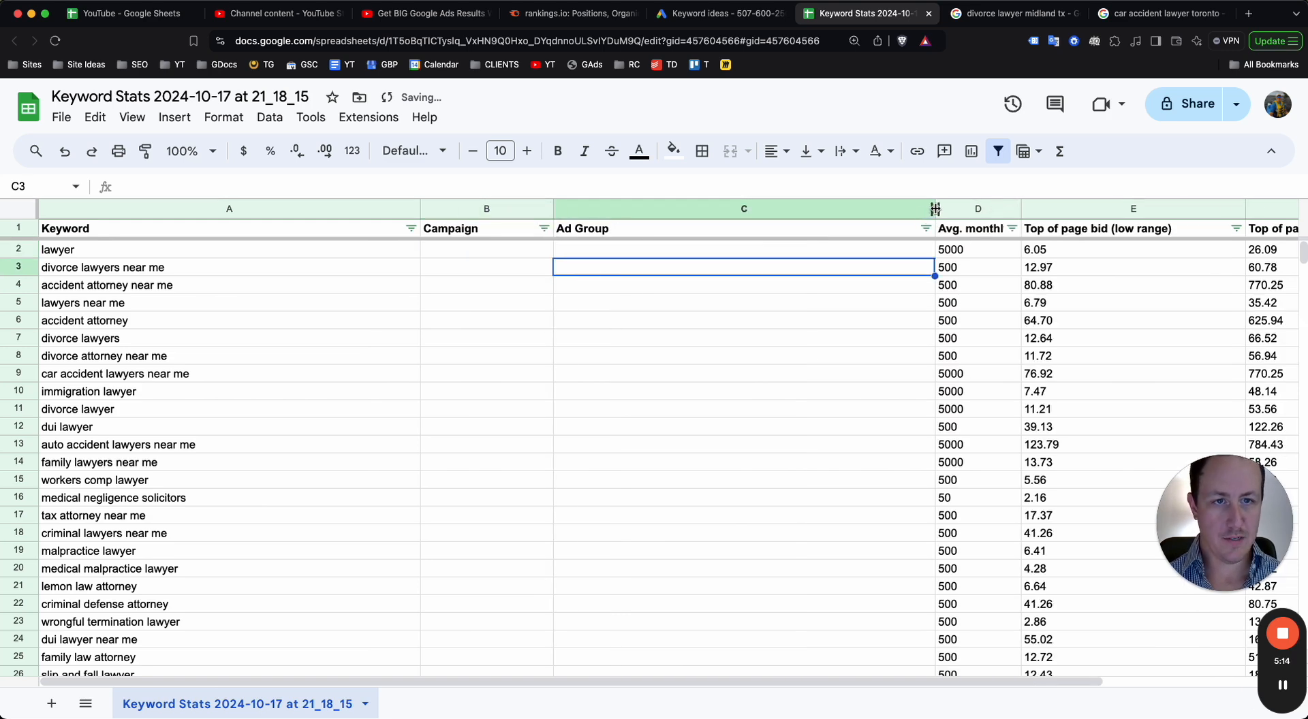
drag(934, 208, 713, 208)
click(725, 355)
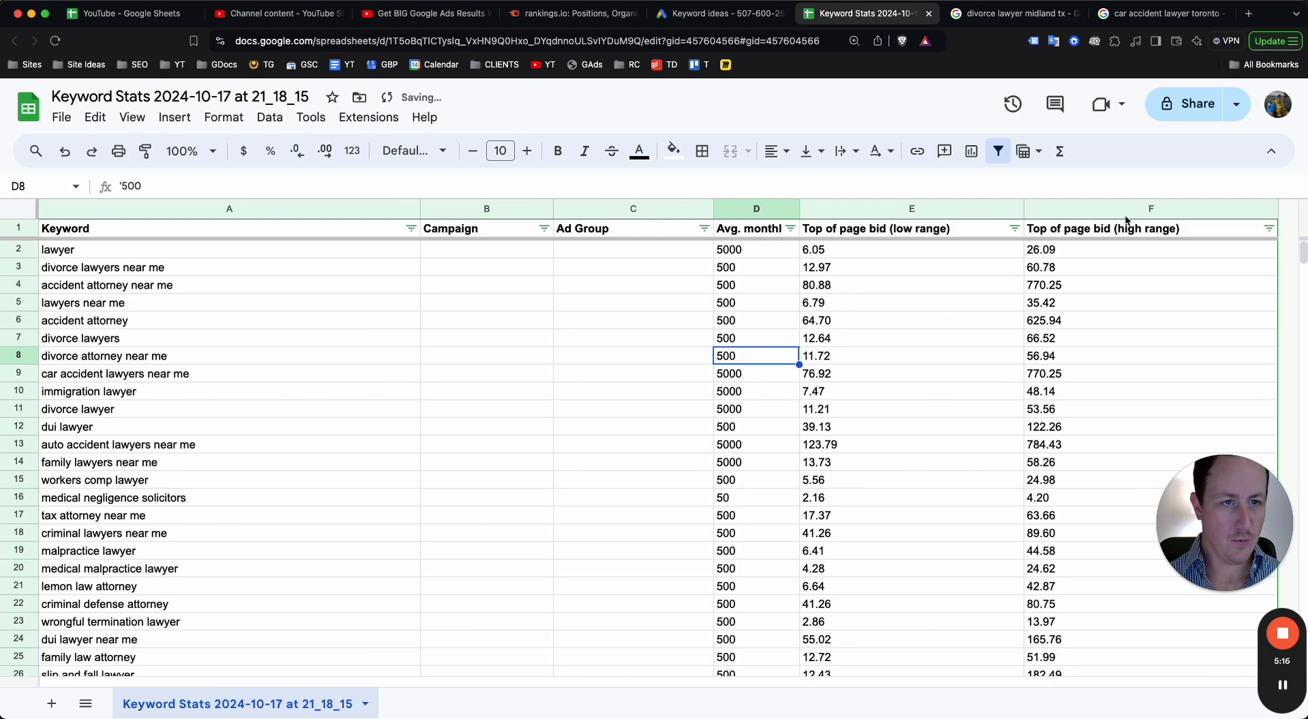
Step: Review the keyword list, check the search volume of the generic "lawyer" keyword, and select its row 2
click(245, 372)
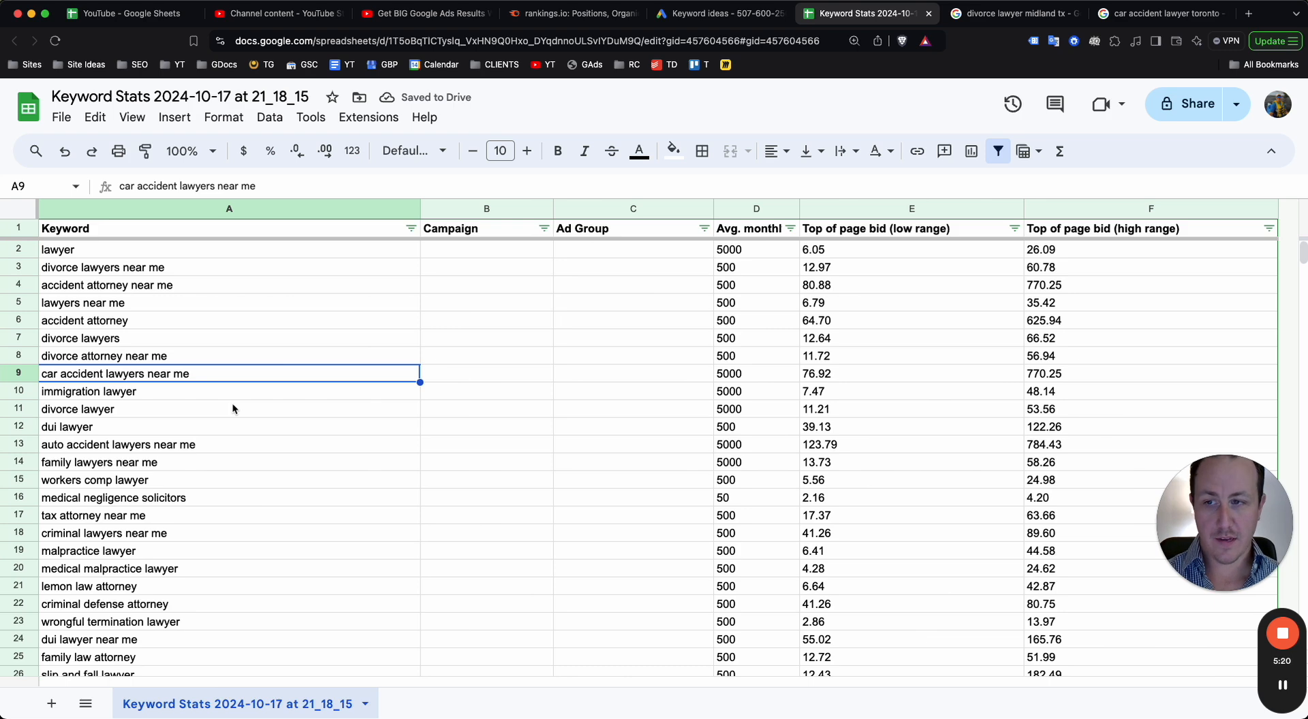
scroll(233, 405, down, 6)
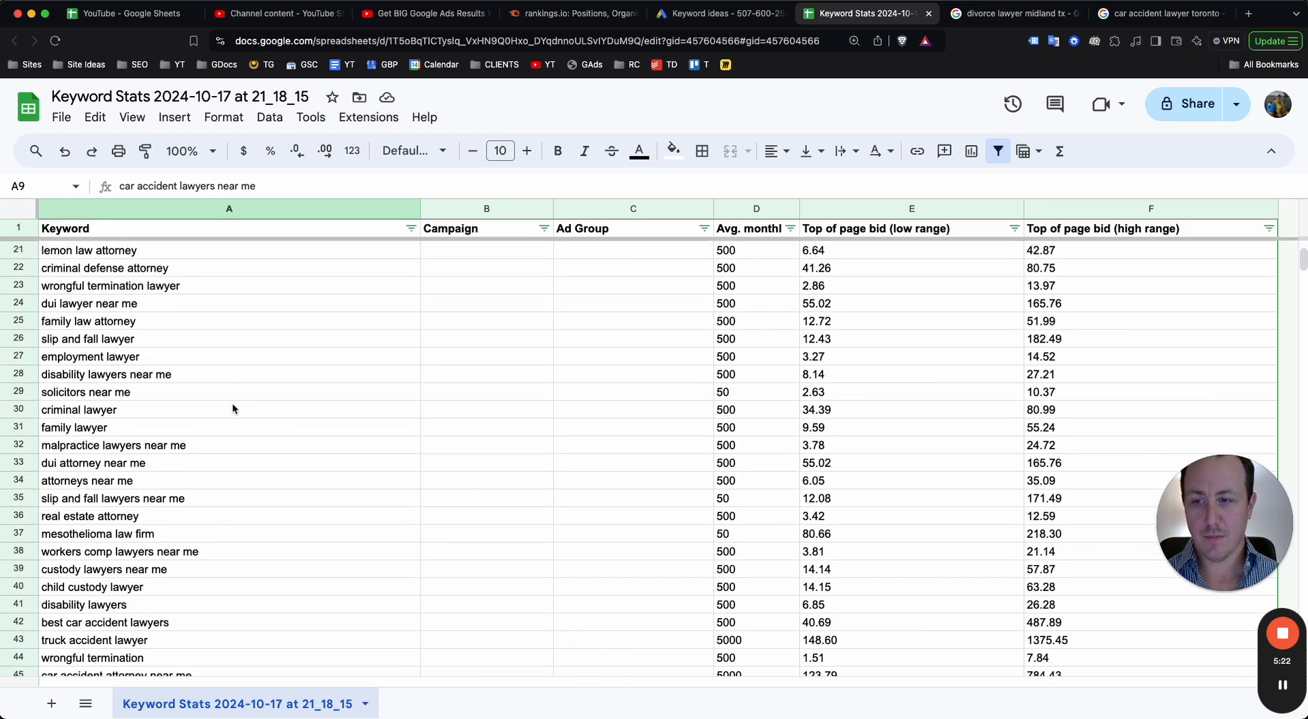
scroll(232, 408, up, 6)
click(320, 339)
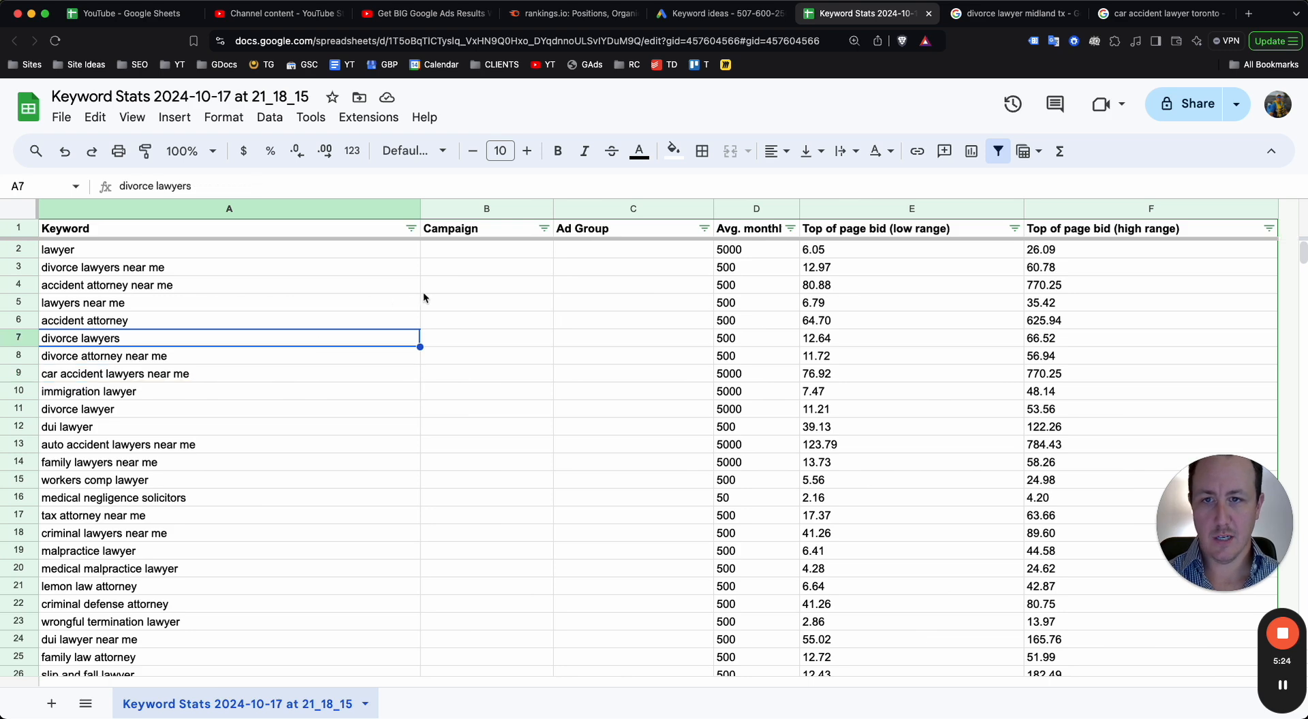
click(438, 281)
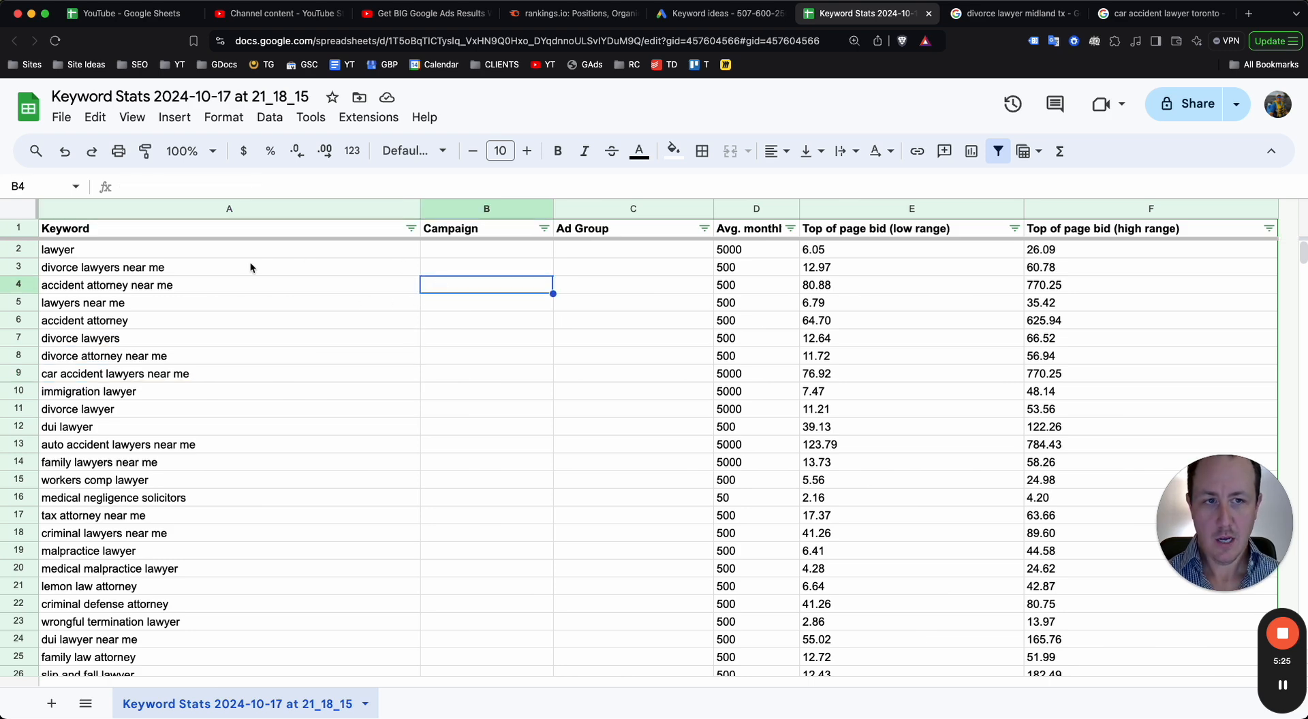
click(19, 250)
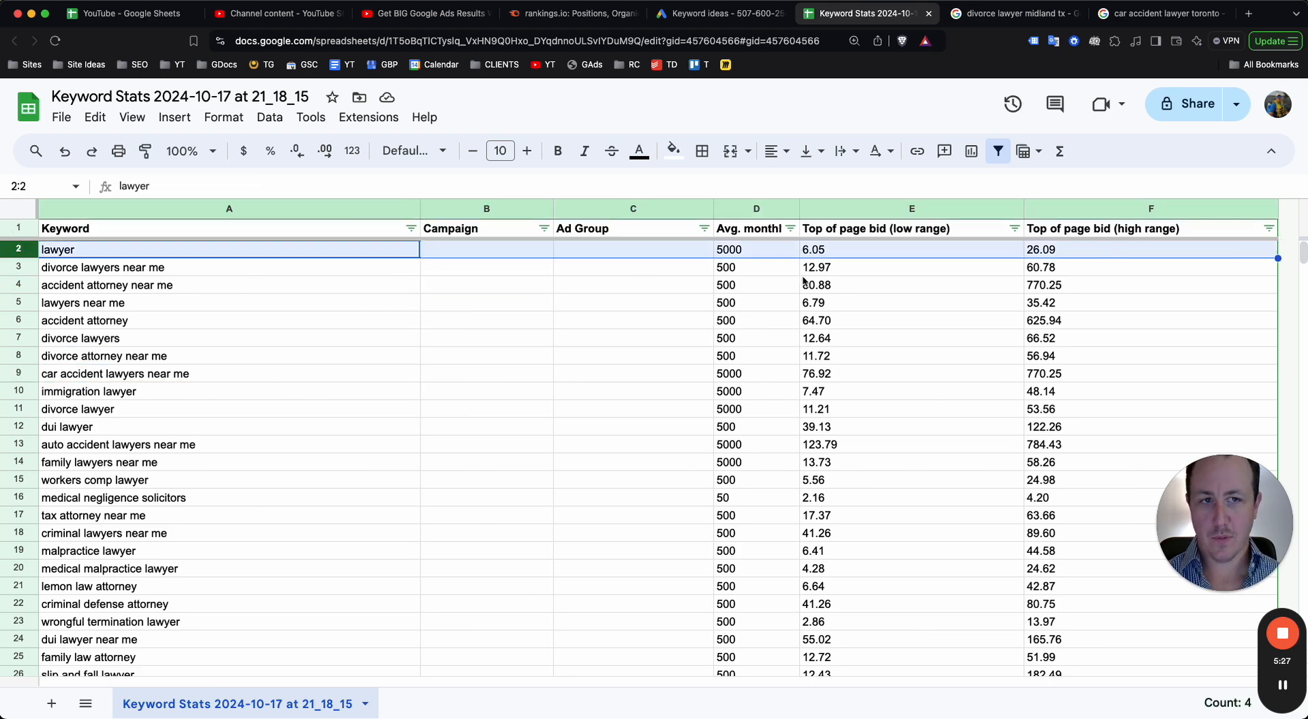
click(784, 320)
click(733, 255)
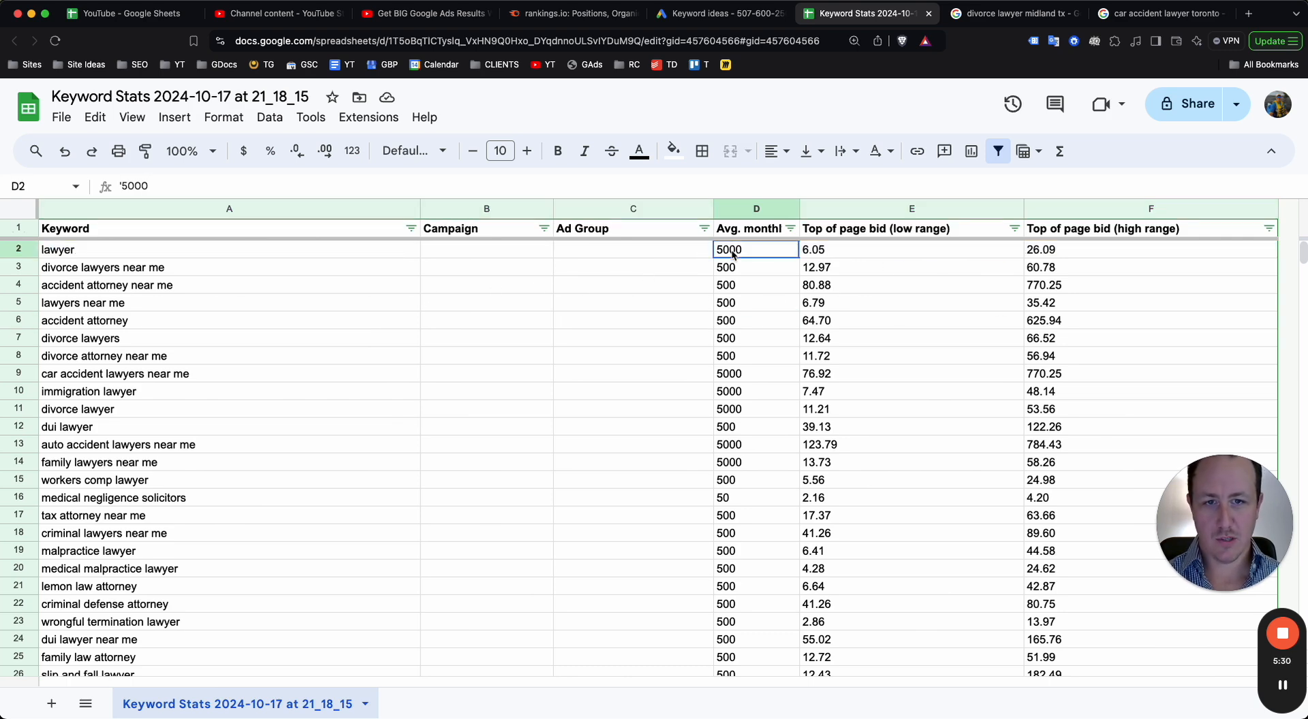
click(673, 385)
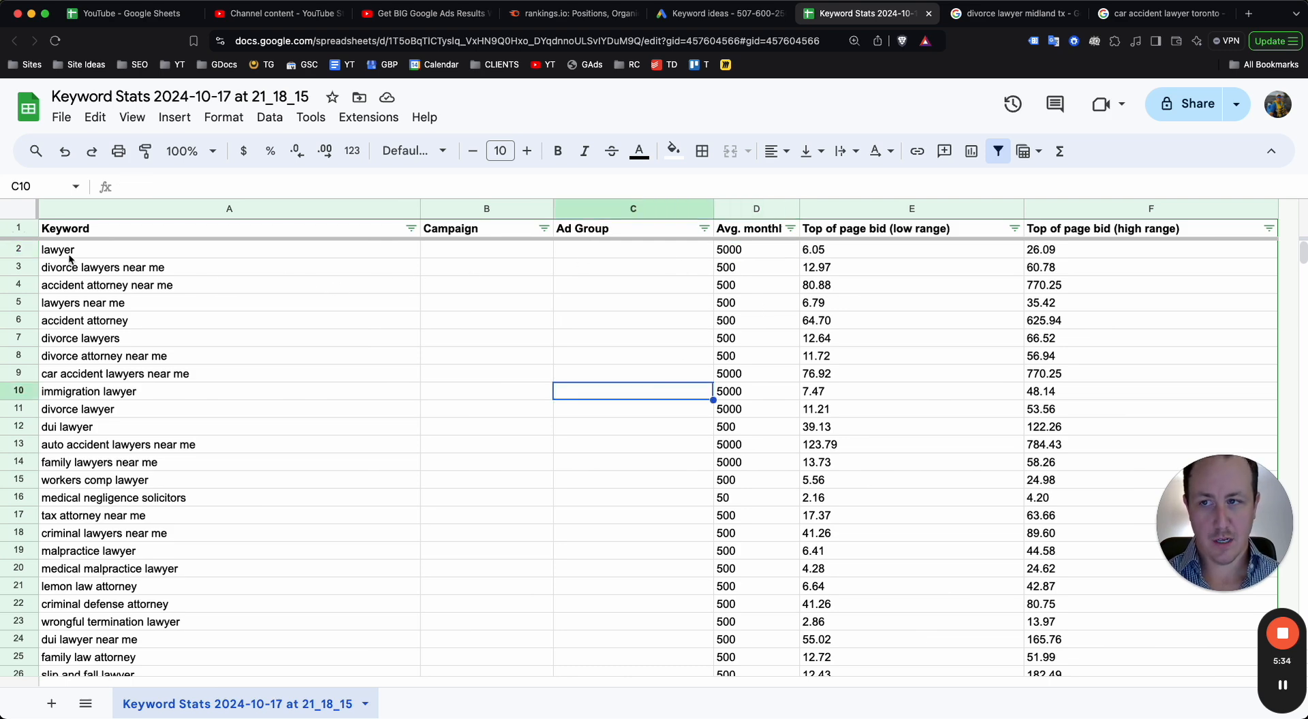
click(21, 249)
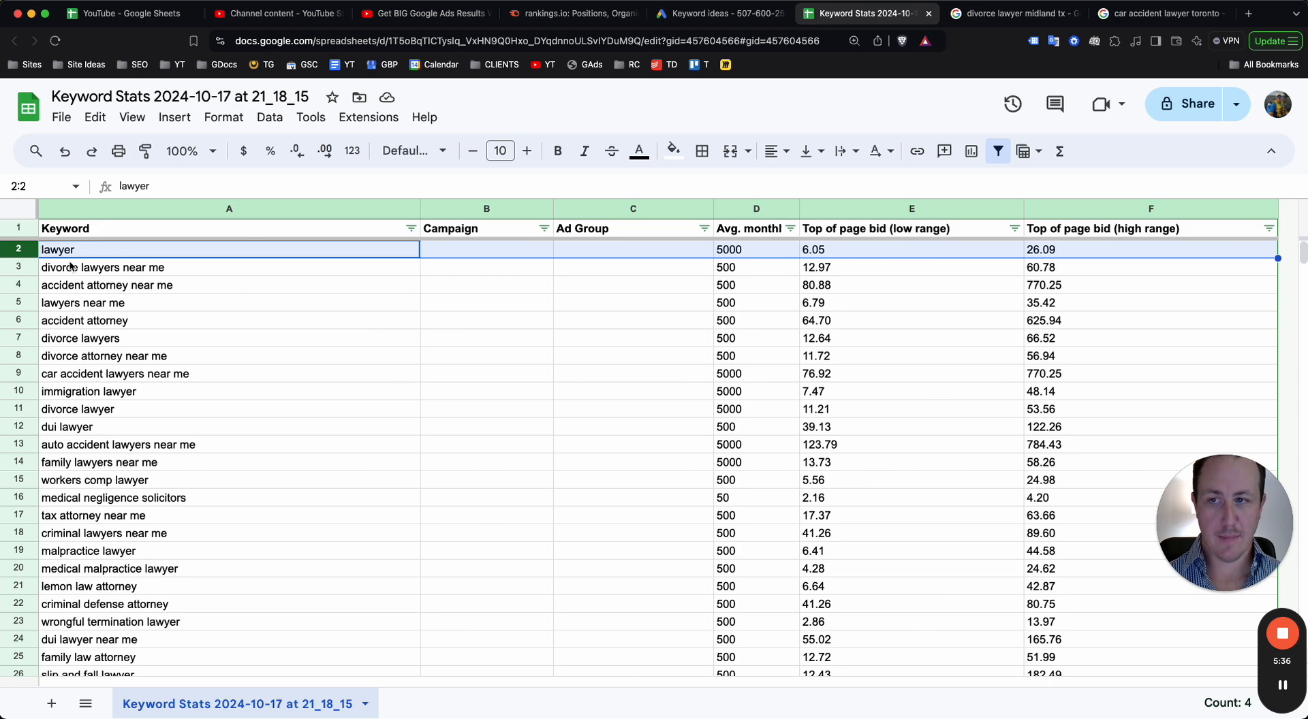
Step: Delete the row of the generic "lawyer" keyword directly below the header row
click(293, 319)
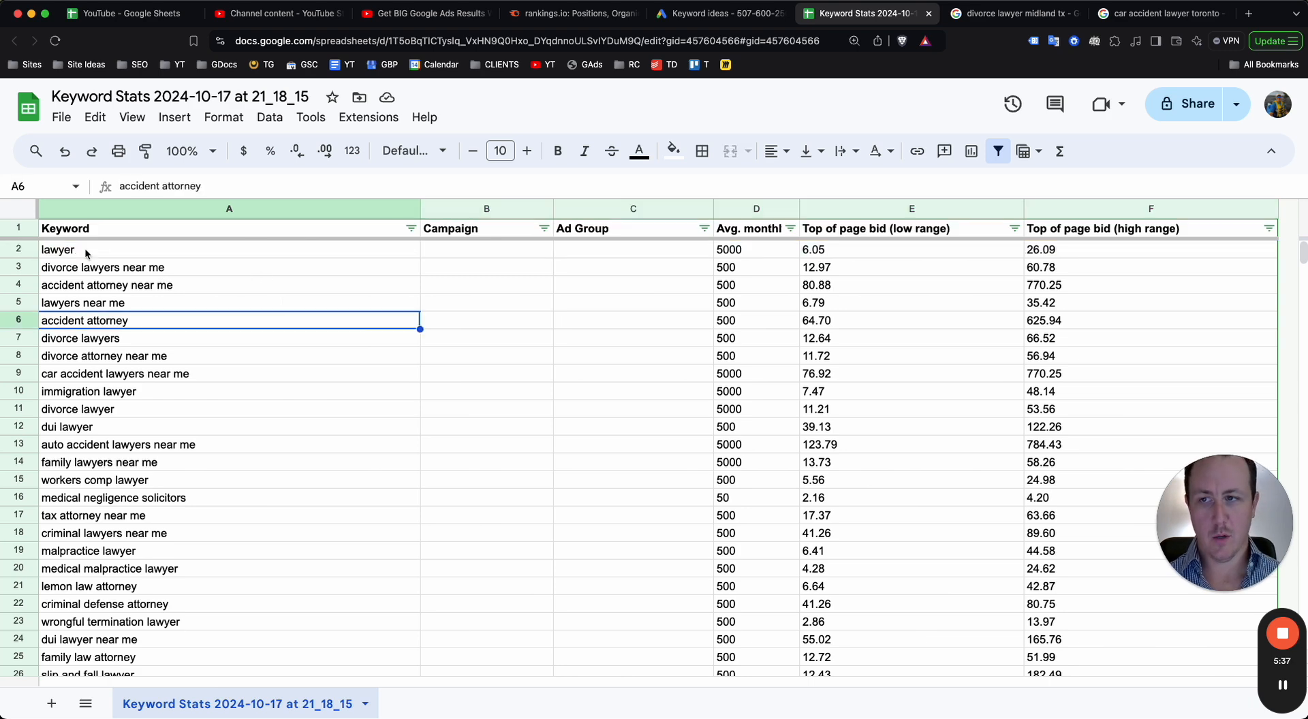
right_click(21, 249)
mouse_move(245, 685)
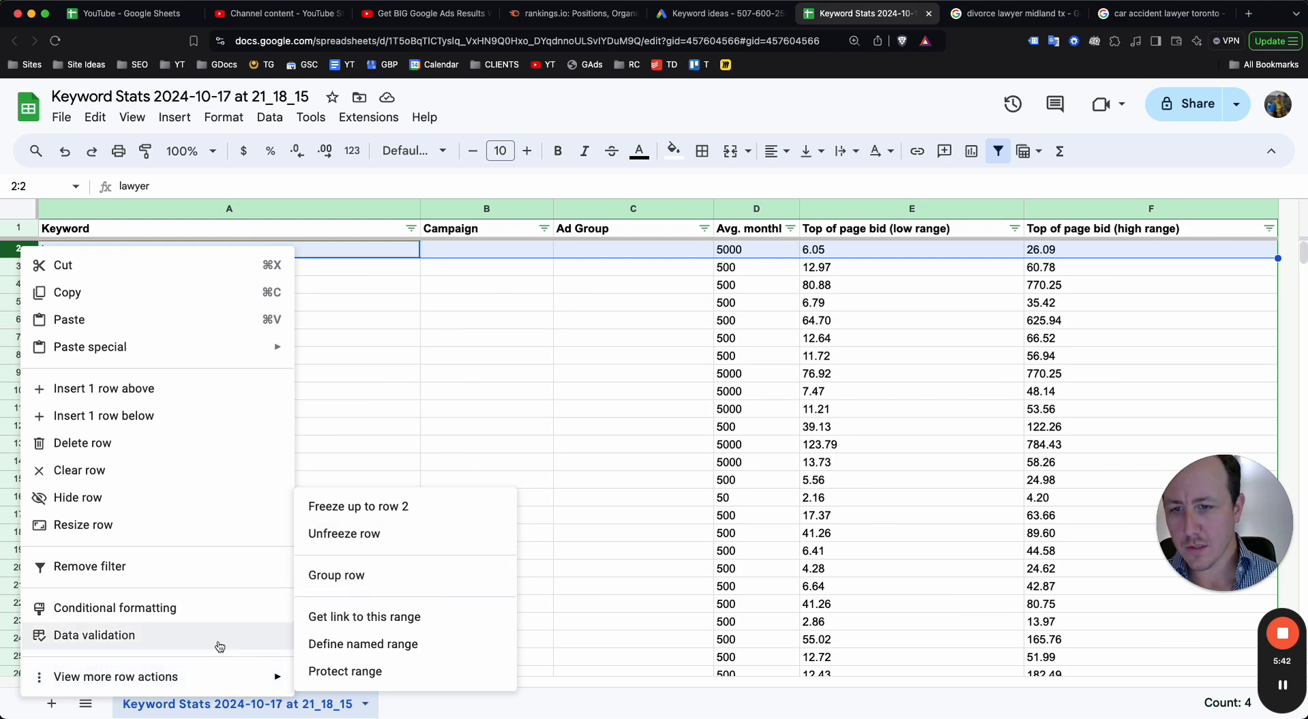
click(543, 448)
click(18, 250)
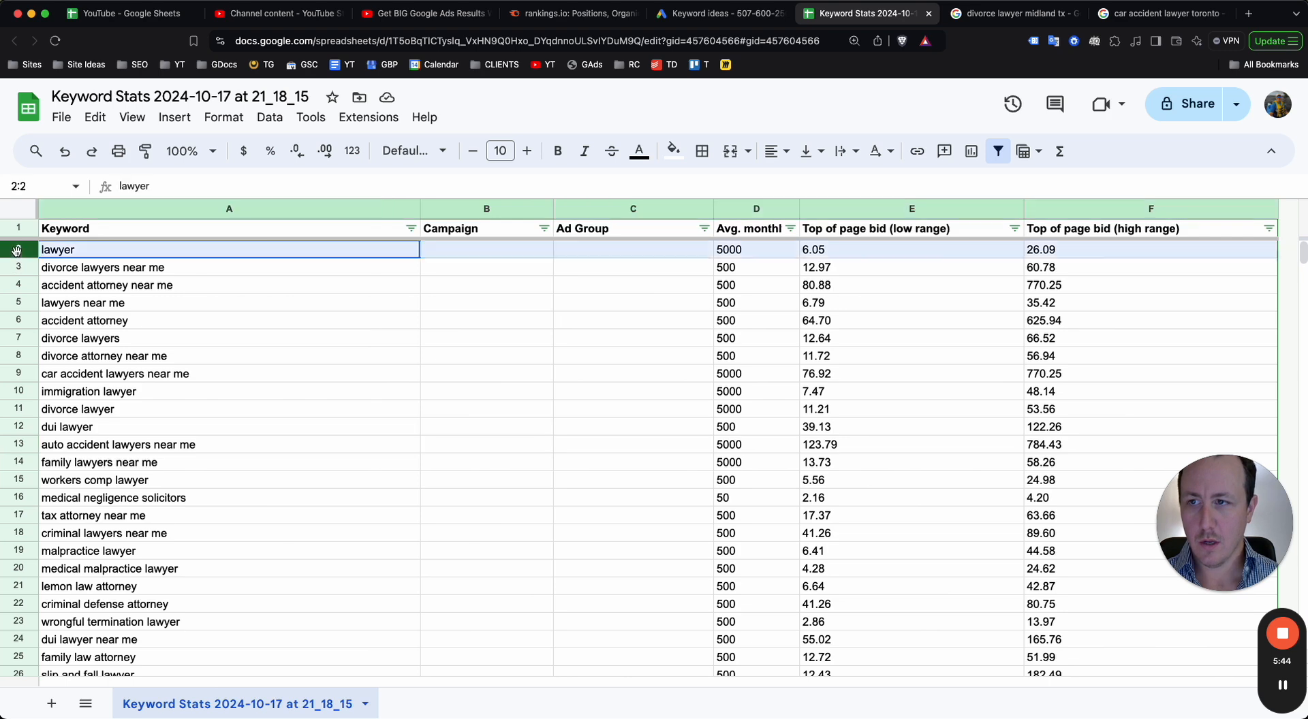
right_click(18, 250)
click(77, 448)
click(310, 444)
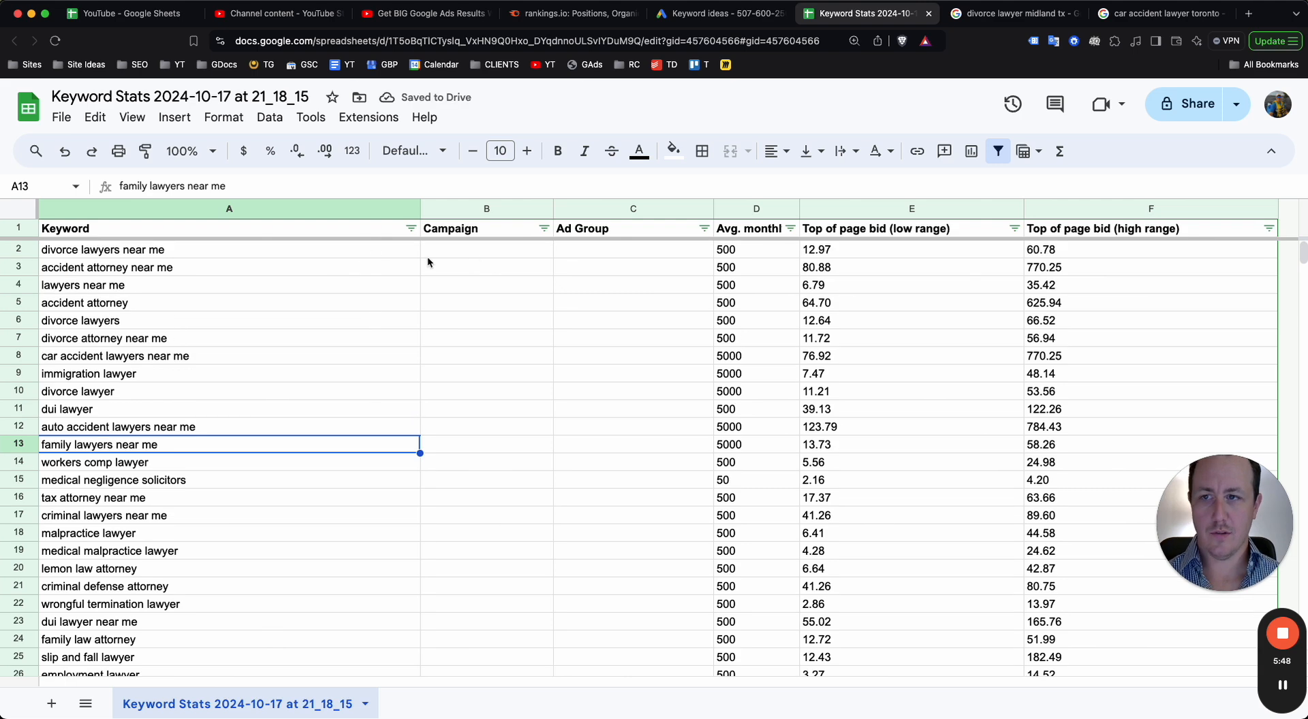
Step: Enter "Divorce Lawyer" as both the campaign and the ad group of the "divorce lawyers near me" keyword
click(463, 248)
text(Di)
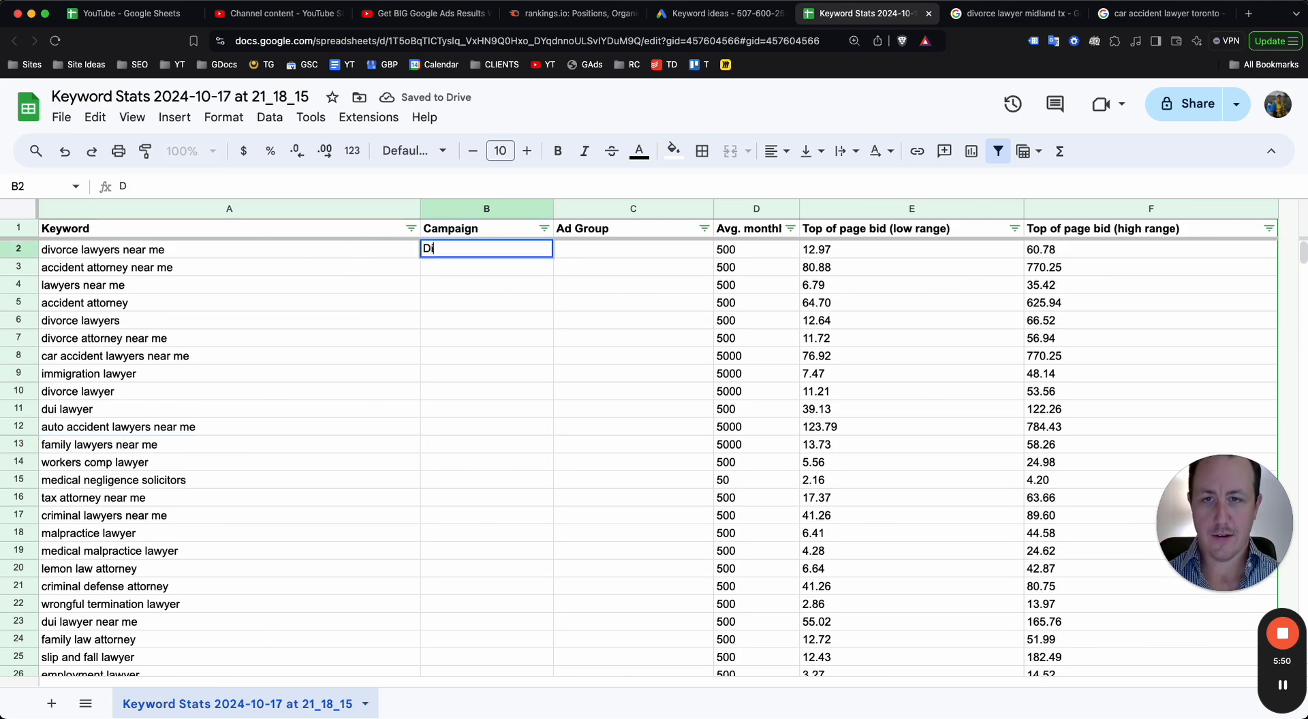
text(vorce Lawyer)
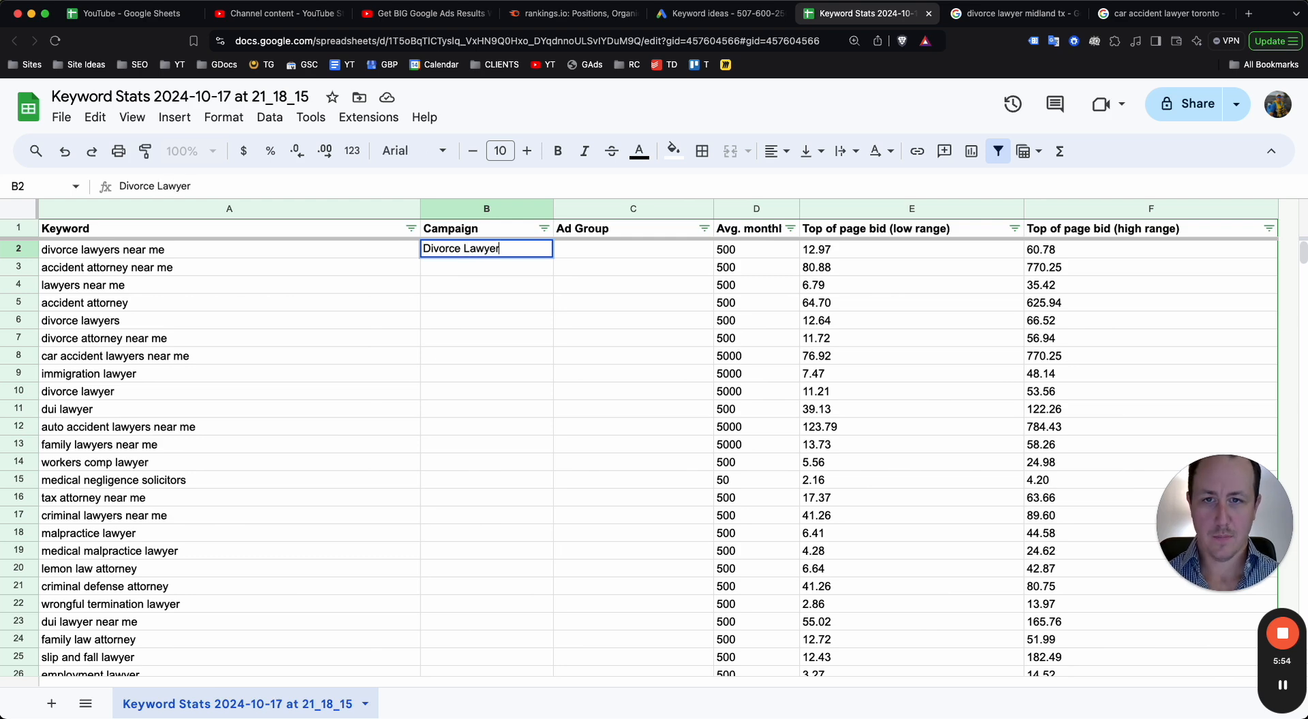
key(Tab)
text(Divorce La)
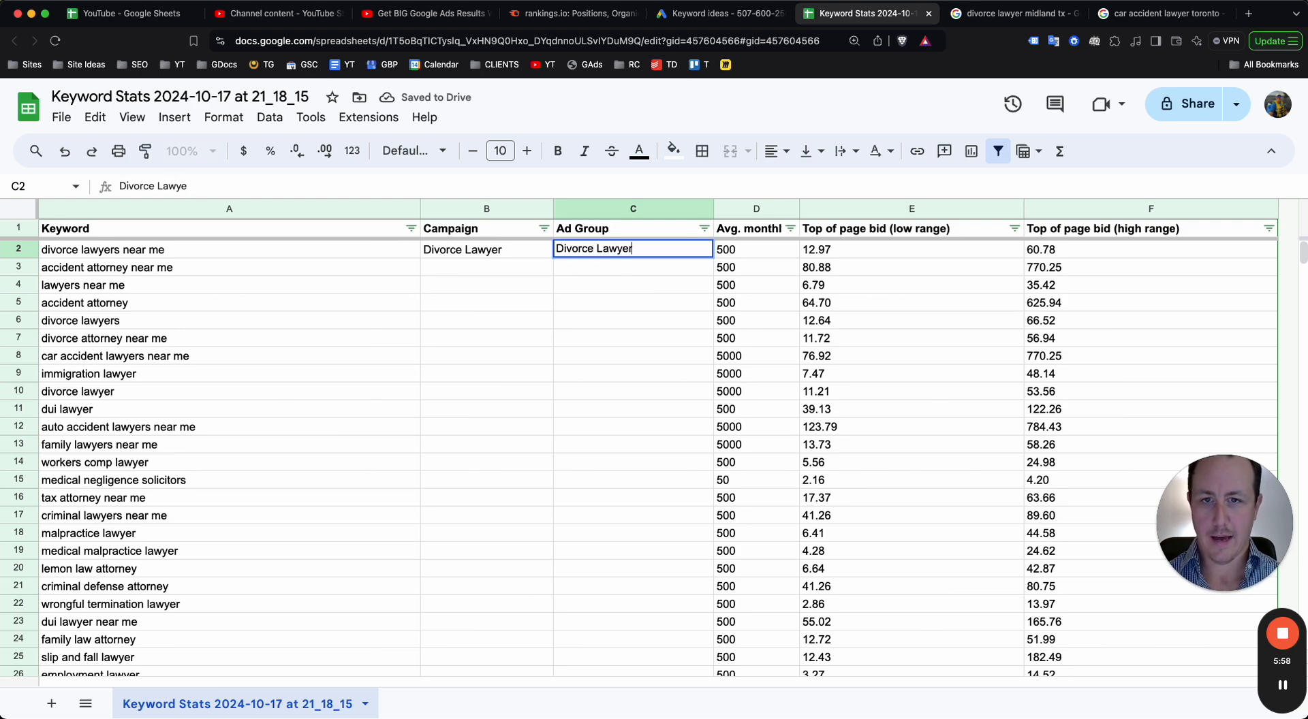
key(Return)
Step: Enter "Accident Lawyer" as the campaign of the "accident attorney near me" keyword
text(Acciden)
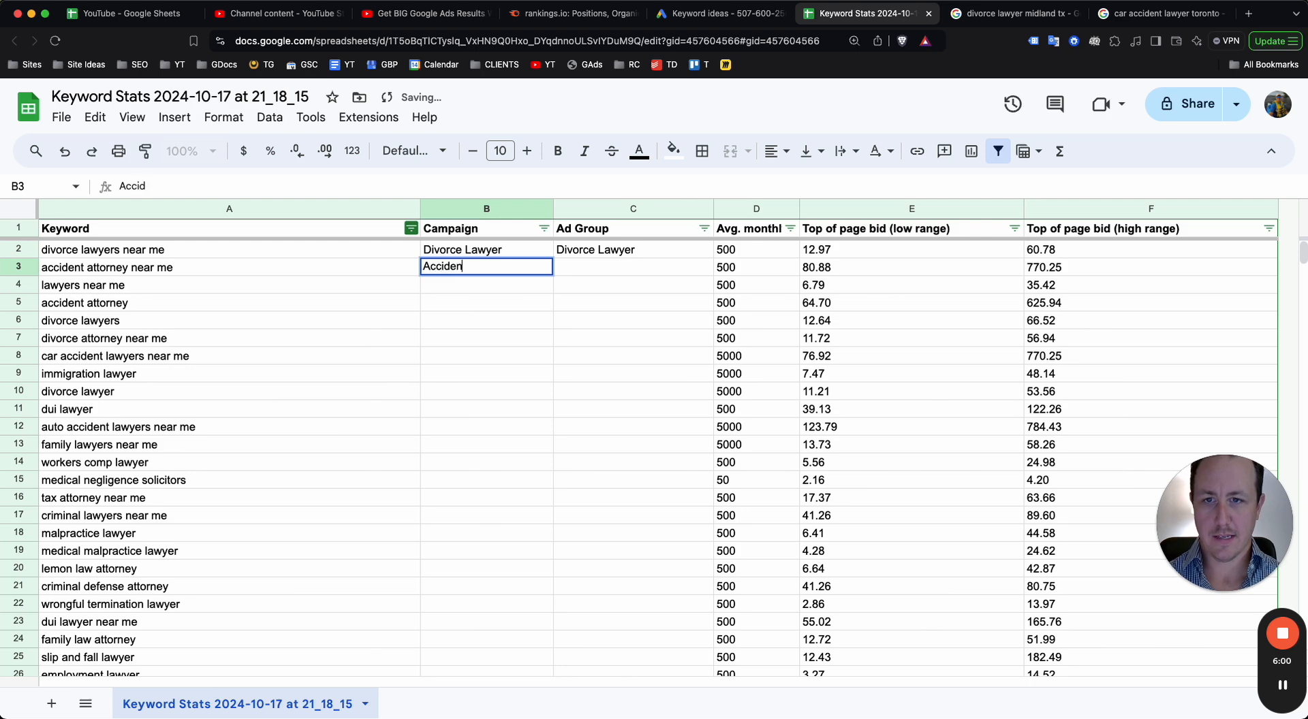
text(t )
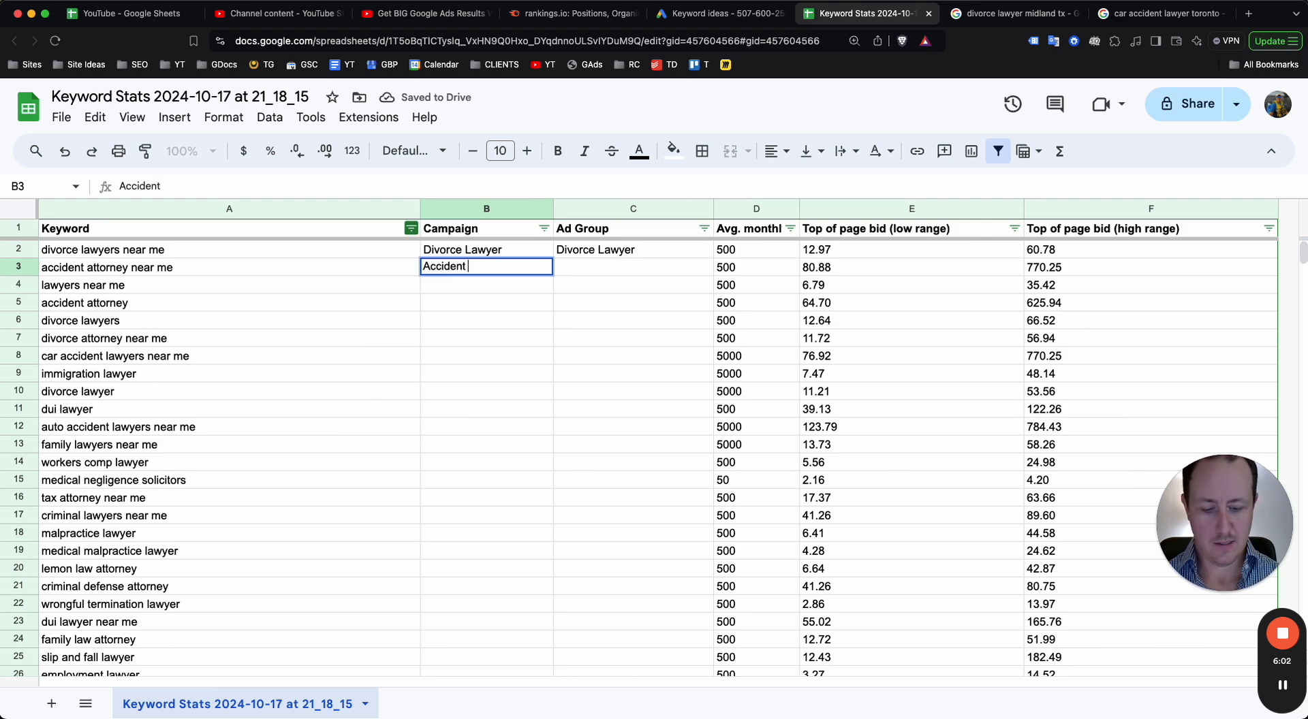
text(Lawyer)
key(Return)
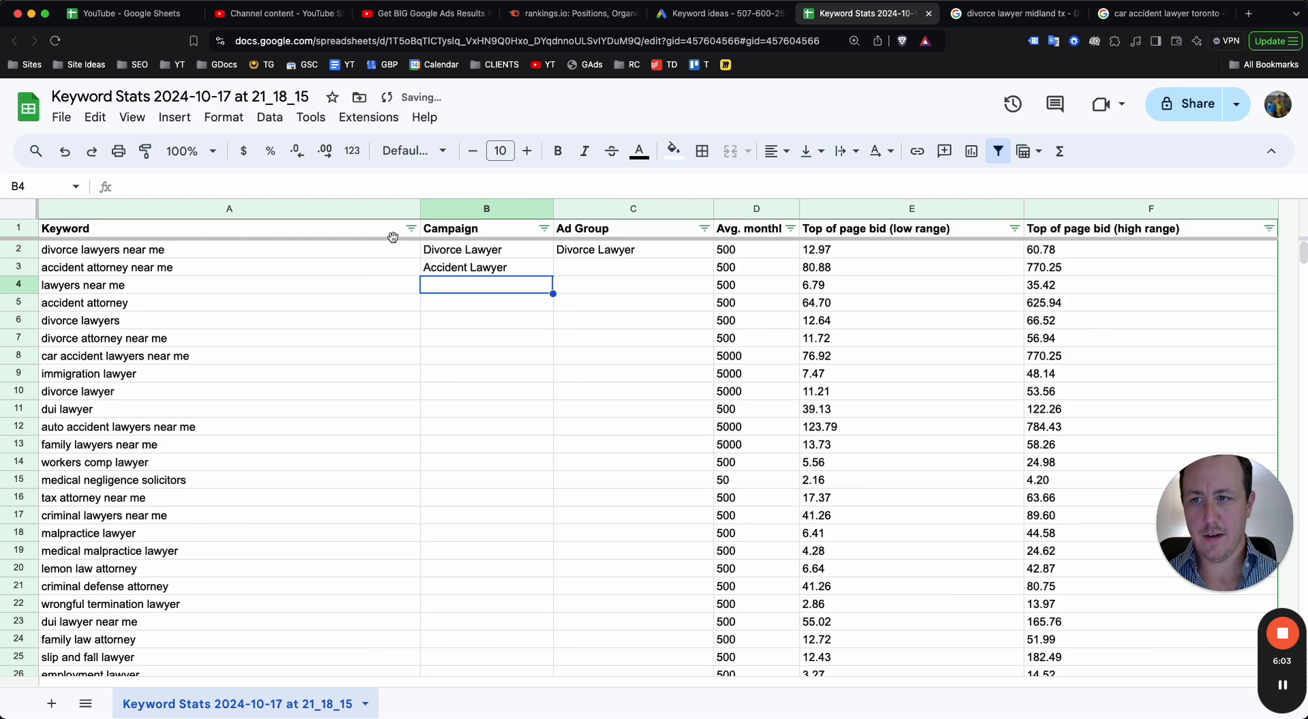
Step: Delete the row of the generic "lawyers near me" keyword
click(13, 290)
right_click(14, 291)
click(221, 465)
click(222, 417)
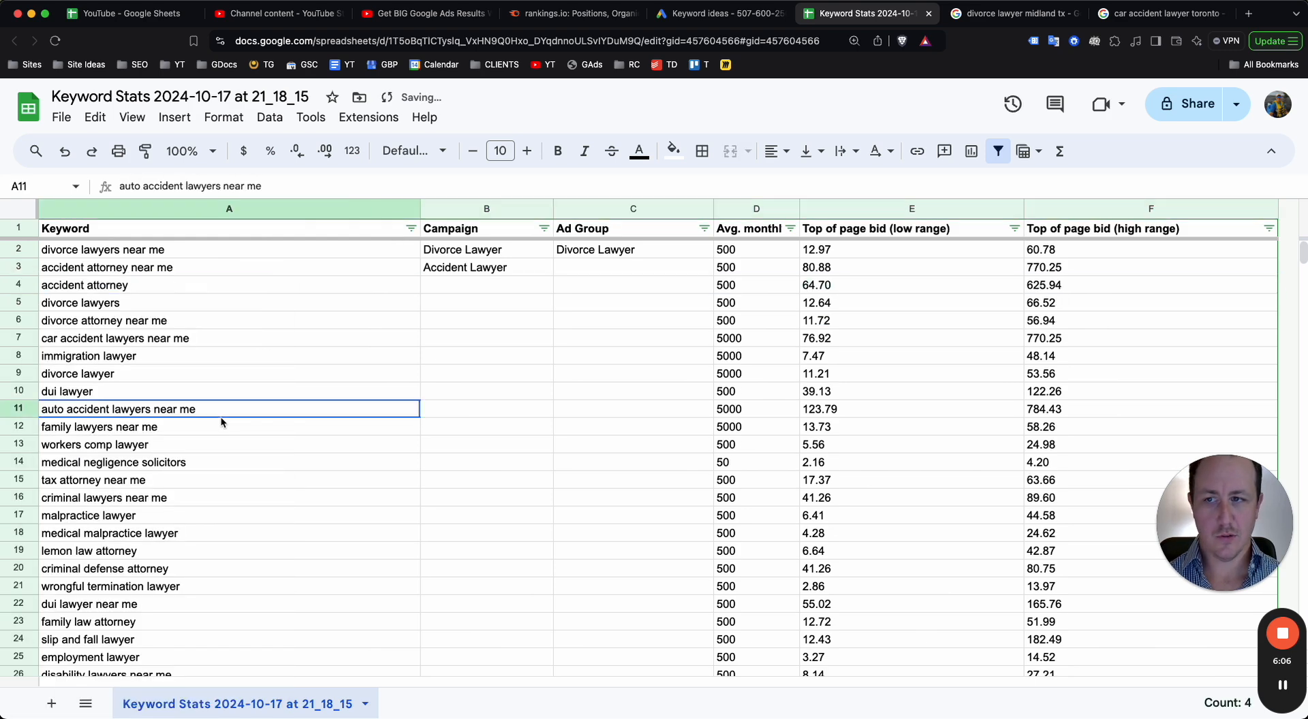
Step: Delete rows 3 and 4 with the keywords "accident attorney near me" and "accident attorney"
click(263, 323)
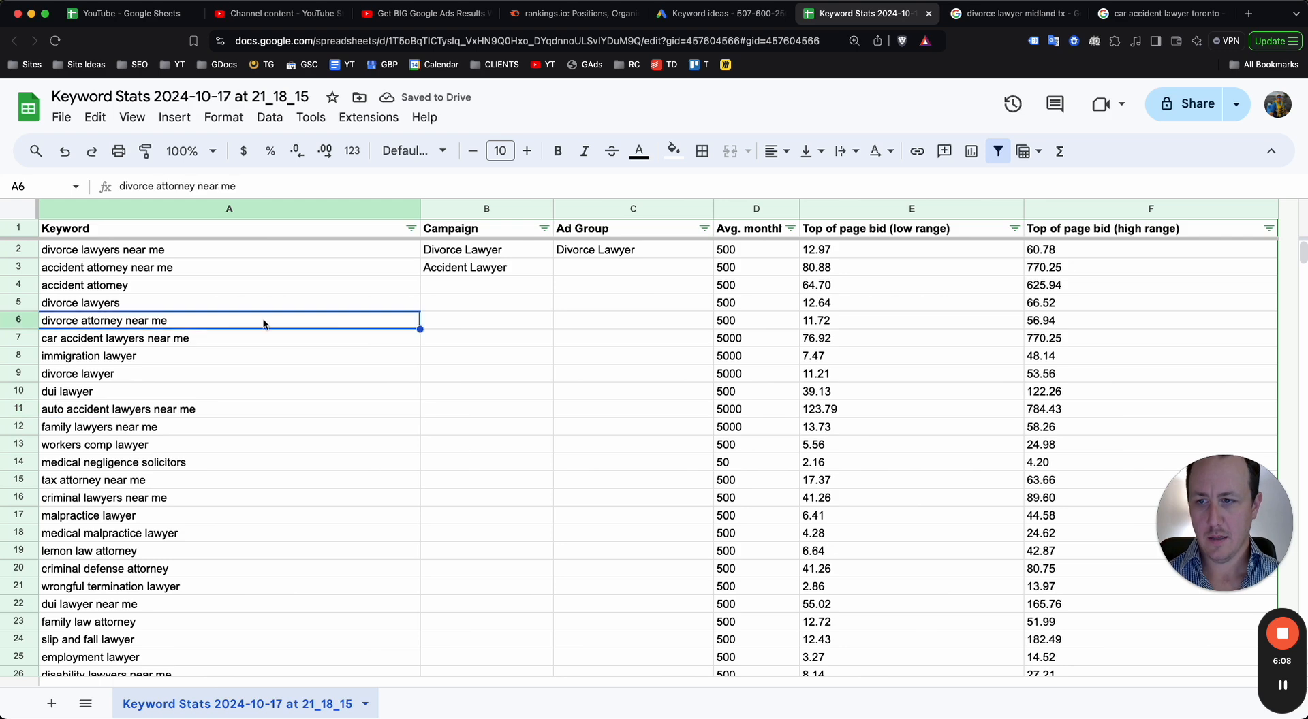
click(389, 421)
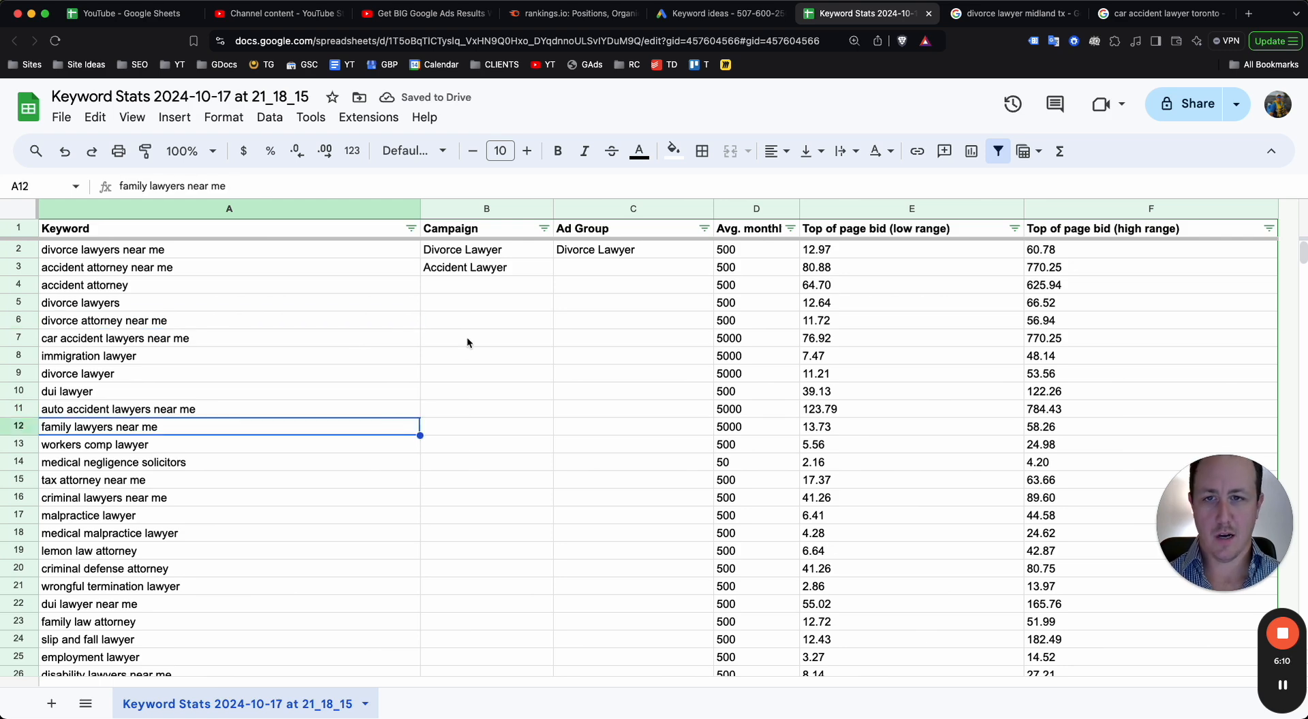
click(462, 271)
click(20, 271)
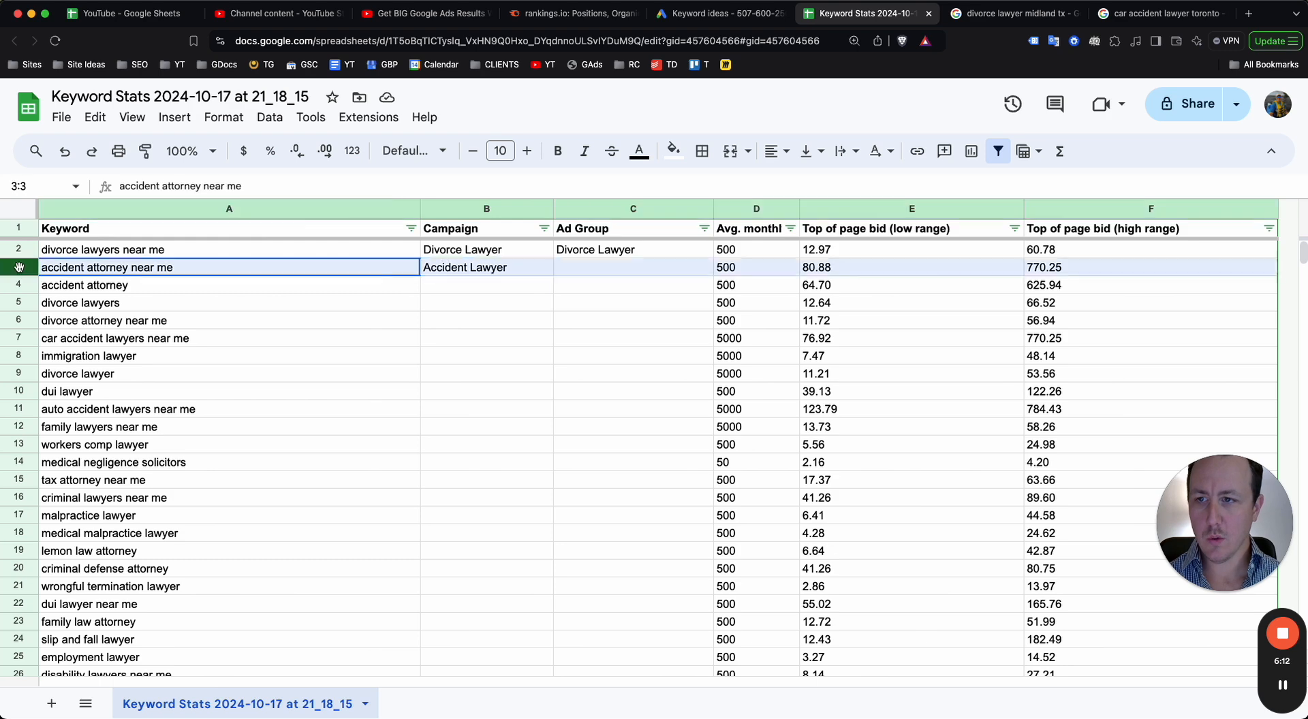
shift+click(21, 285)
right_click(21, 285)
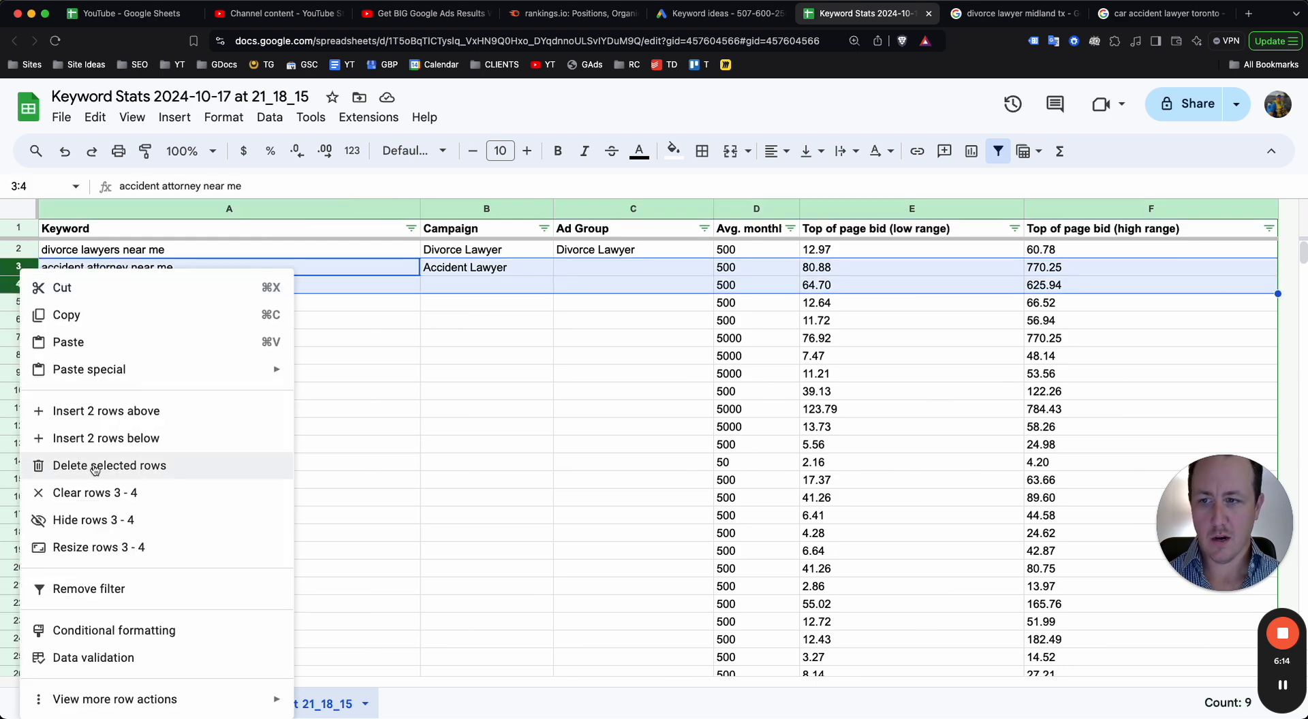
click(96, 465)
click(167, 441)
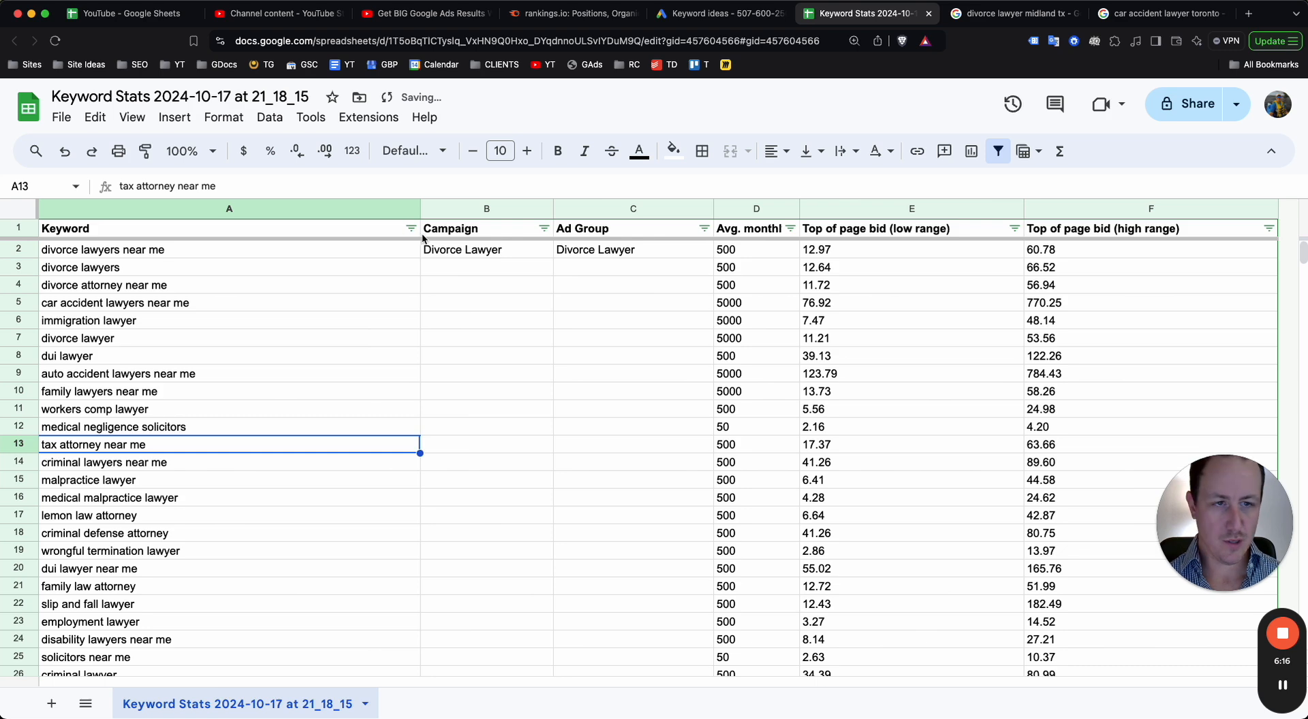
Step: Delete rows 5 and 6 with the keywords "car accident lawyers near me" and "immigration lawyer"
click(417, 340)
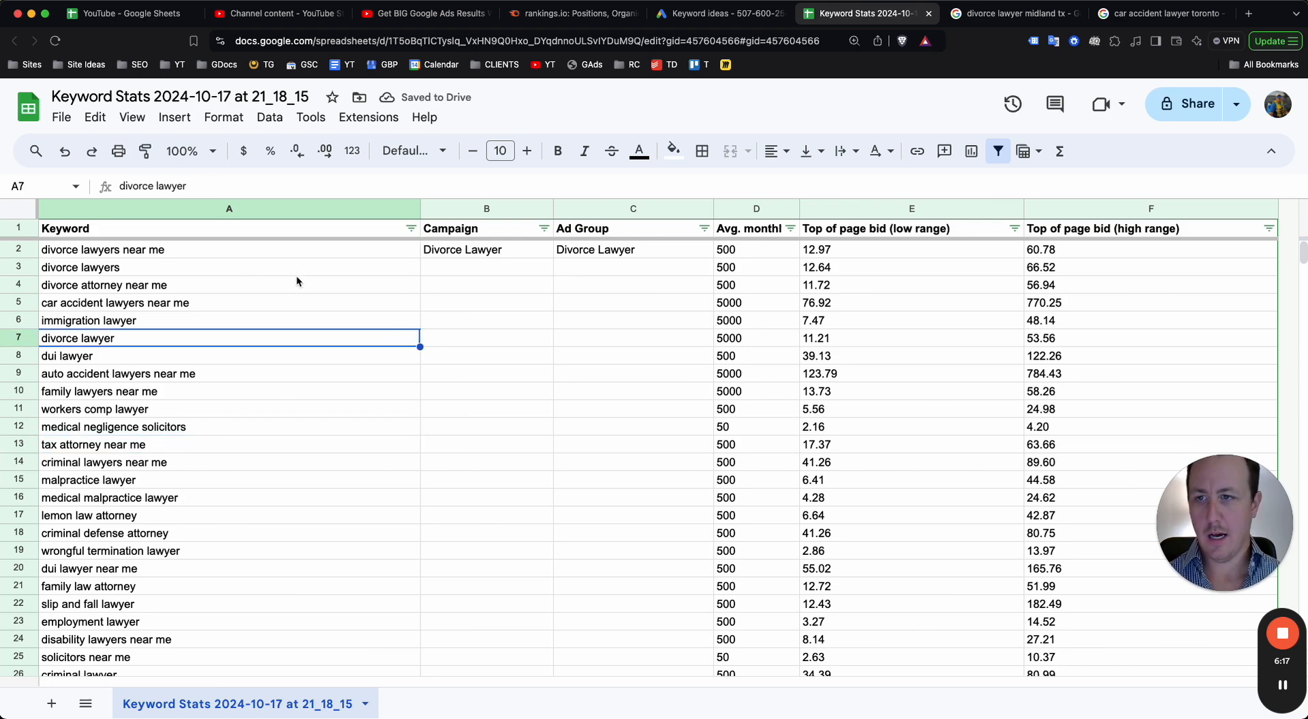
click(116, 308)
click(19, 302)
shift+click(20, 320)
right_click(25, 323)
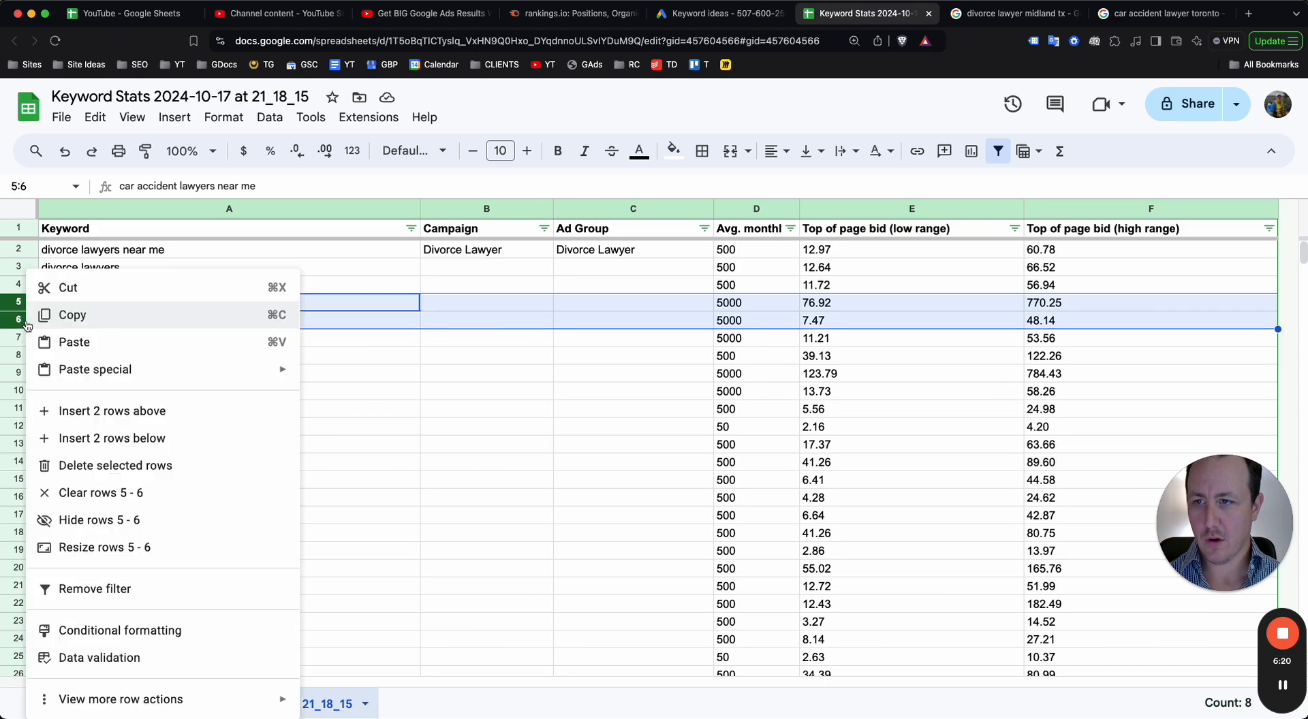
click(115, 465)
click(96, 444)
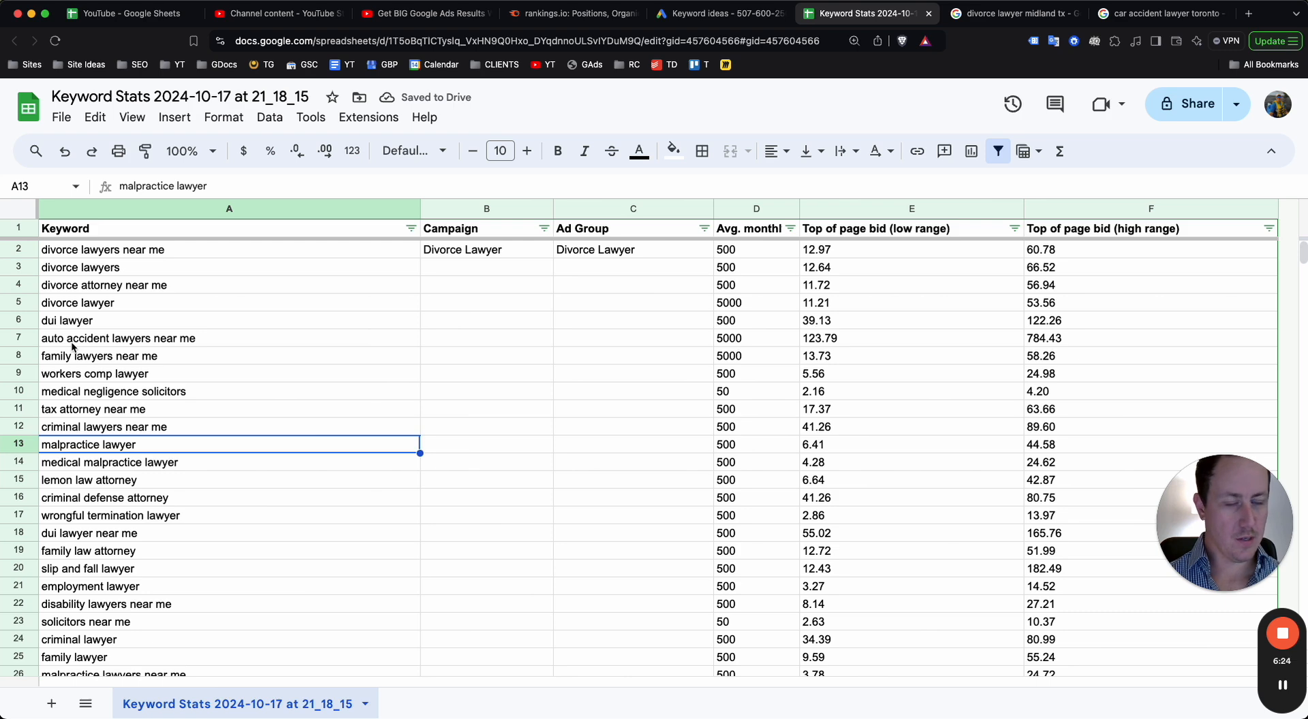
Step: Delete rows 6 and 7 with the keywords "dui lawyer" and "auto accident lawyers near me"
click(20, 320)
shift+right_click(33, 339)
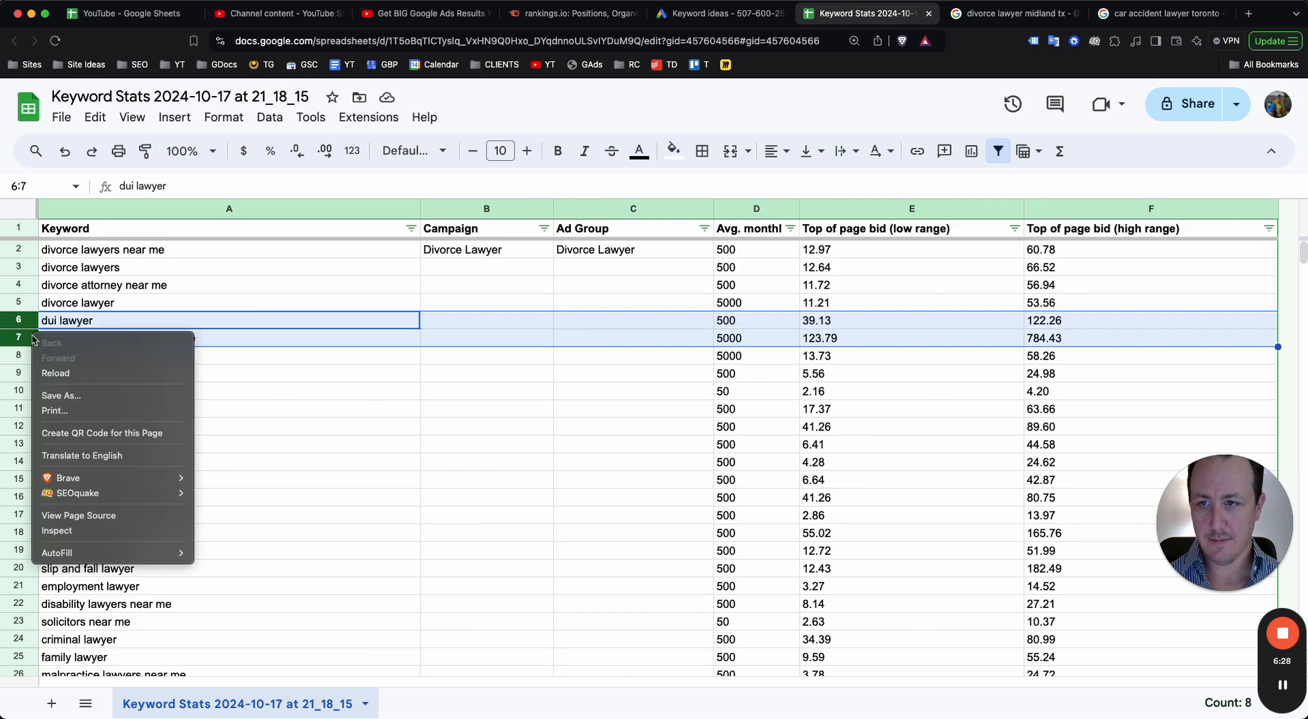
right_click(27, 317)
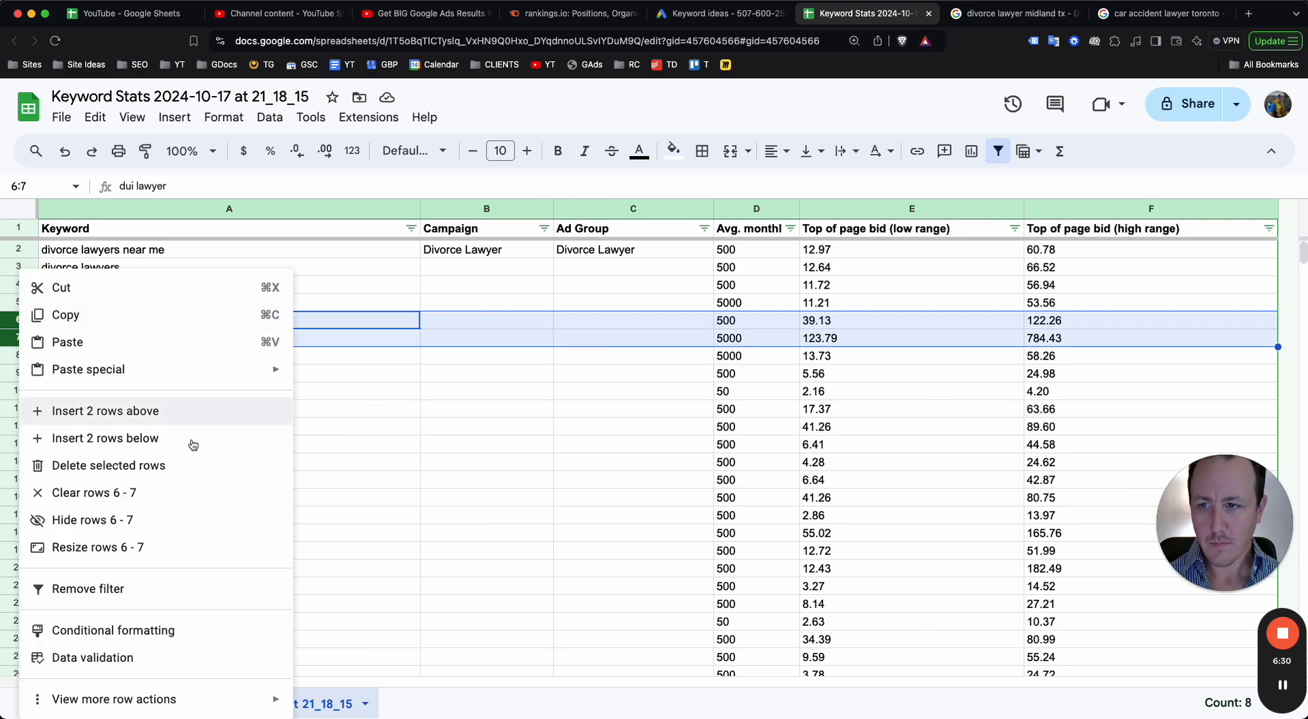
click(188, 471)
click(304, 470)
click(176, 326)
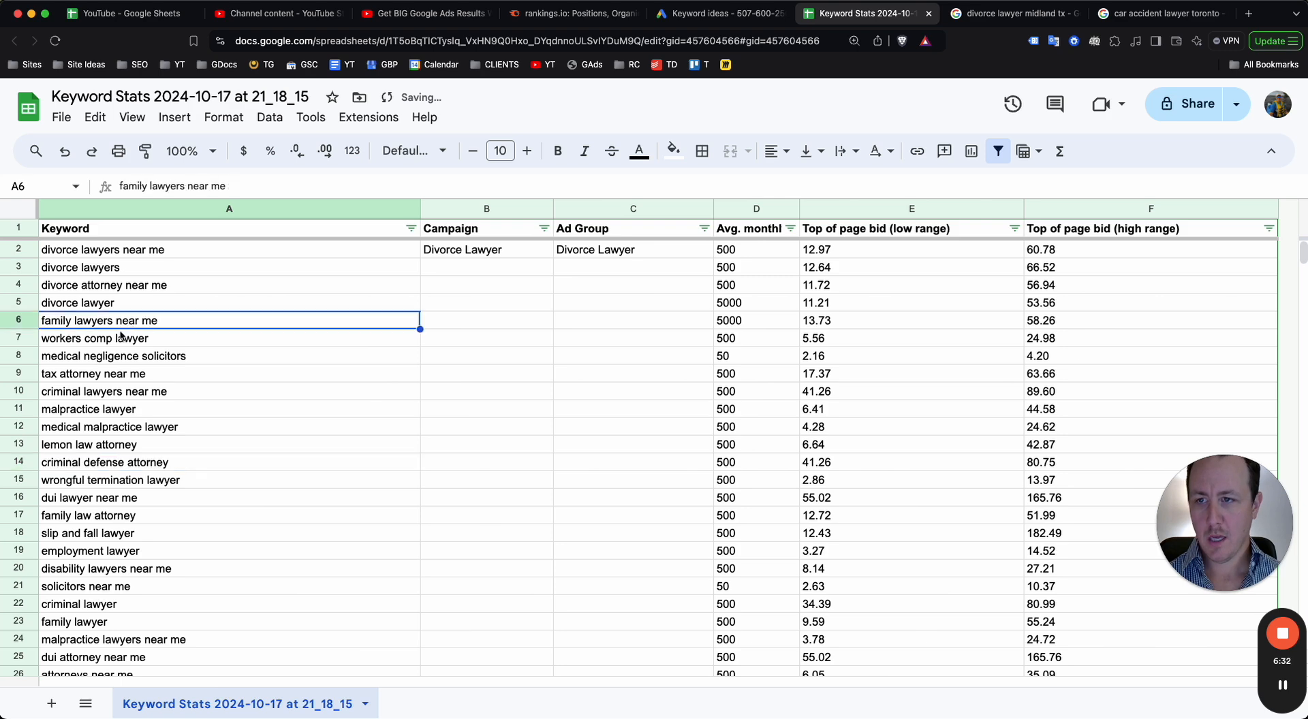
Step: Delete rows 7 to 16, from the "workers comp lawyer" keyword through "dui lawyer near me"
click(54, 341)
click(27, 339)
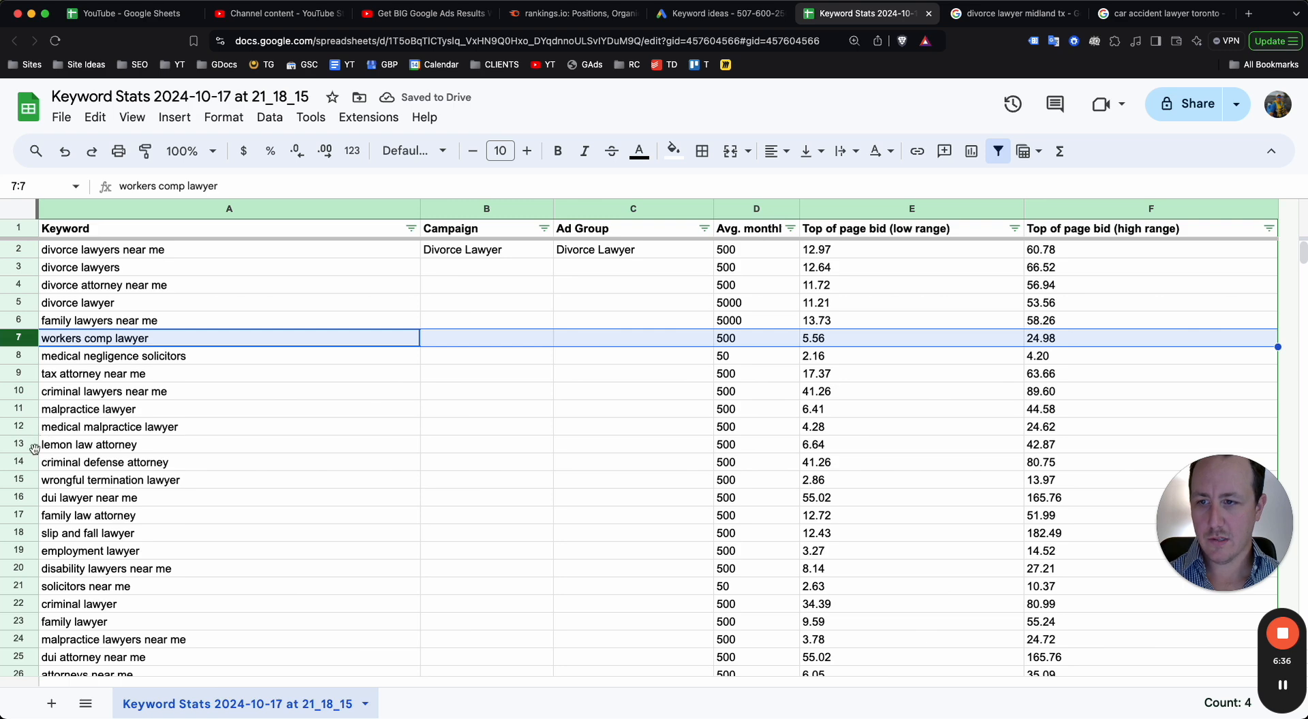
shift+click(27, 498)
right_click(27, 498)
click(129, 466)
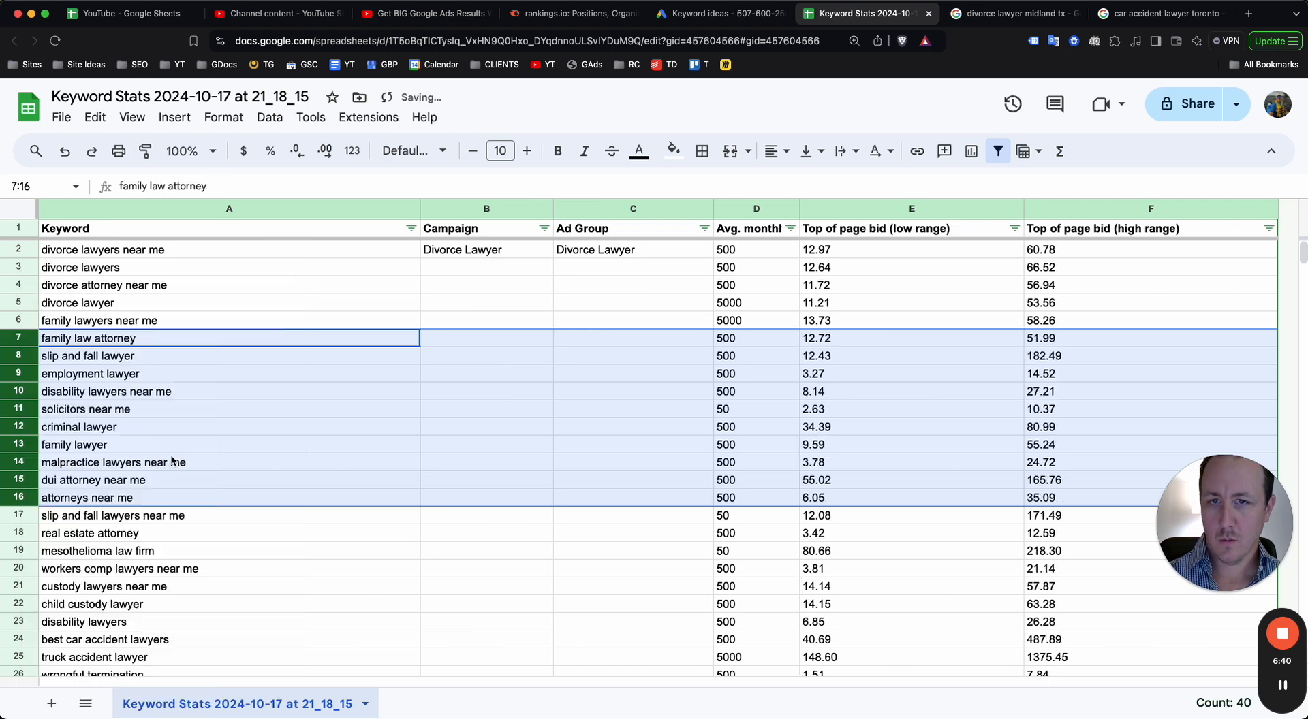
click(231, 445)
click(99, 500)
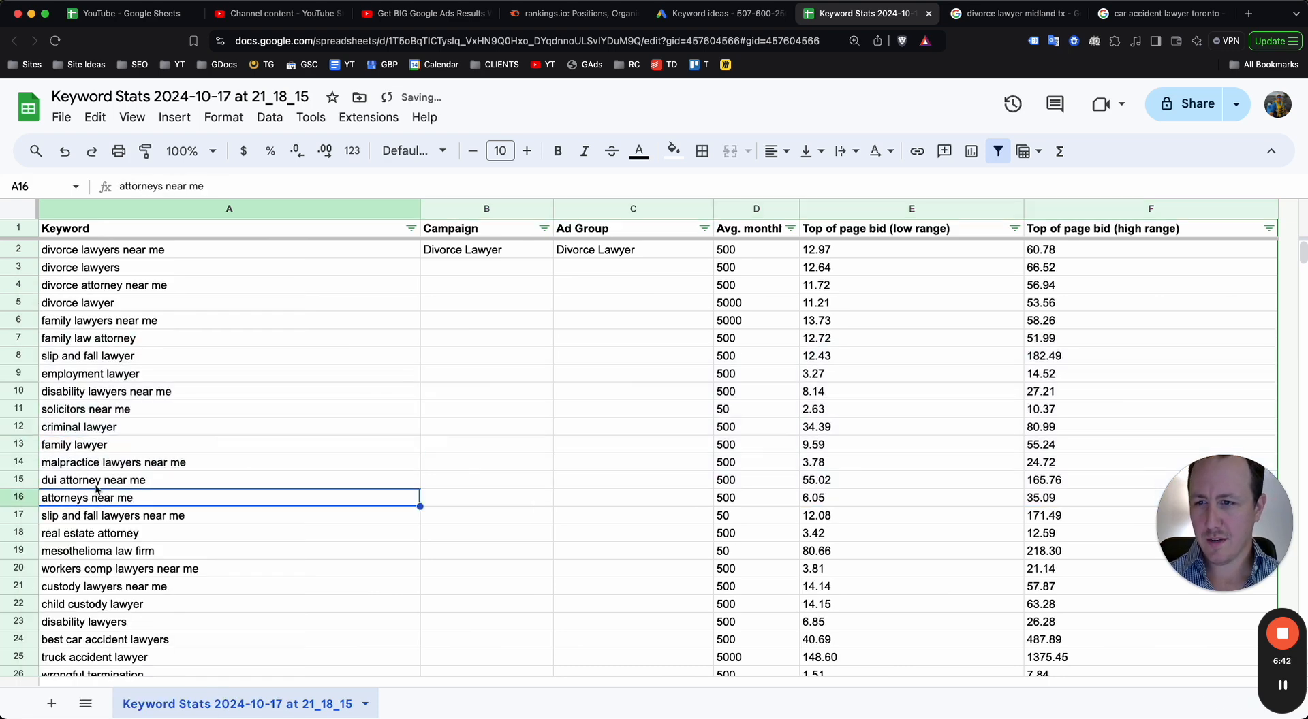
Step: Review the divorce and family law keywords against the campaign entry in row 2 to judge how they should be grouped
click(225, 351)
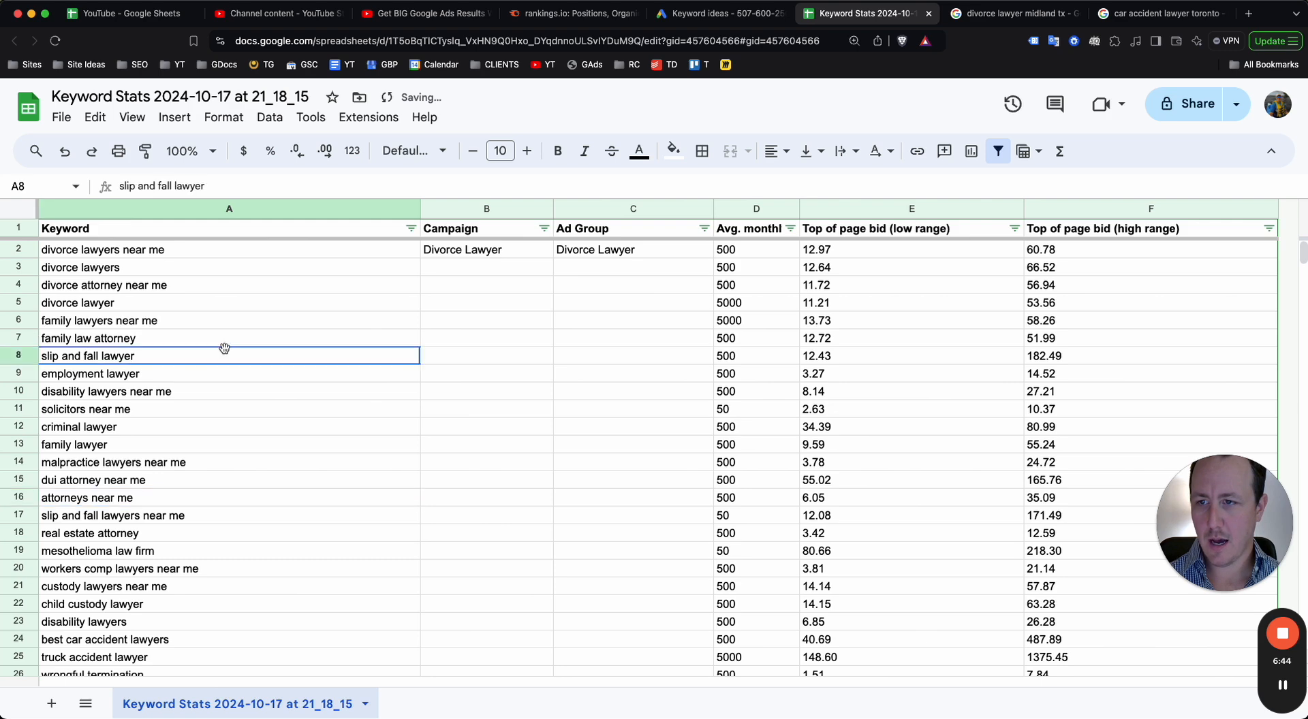
click(467, 428)
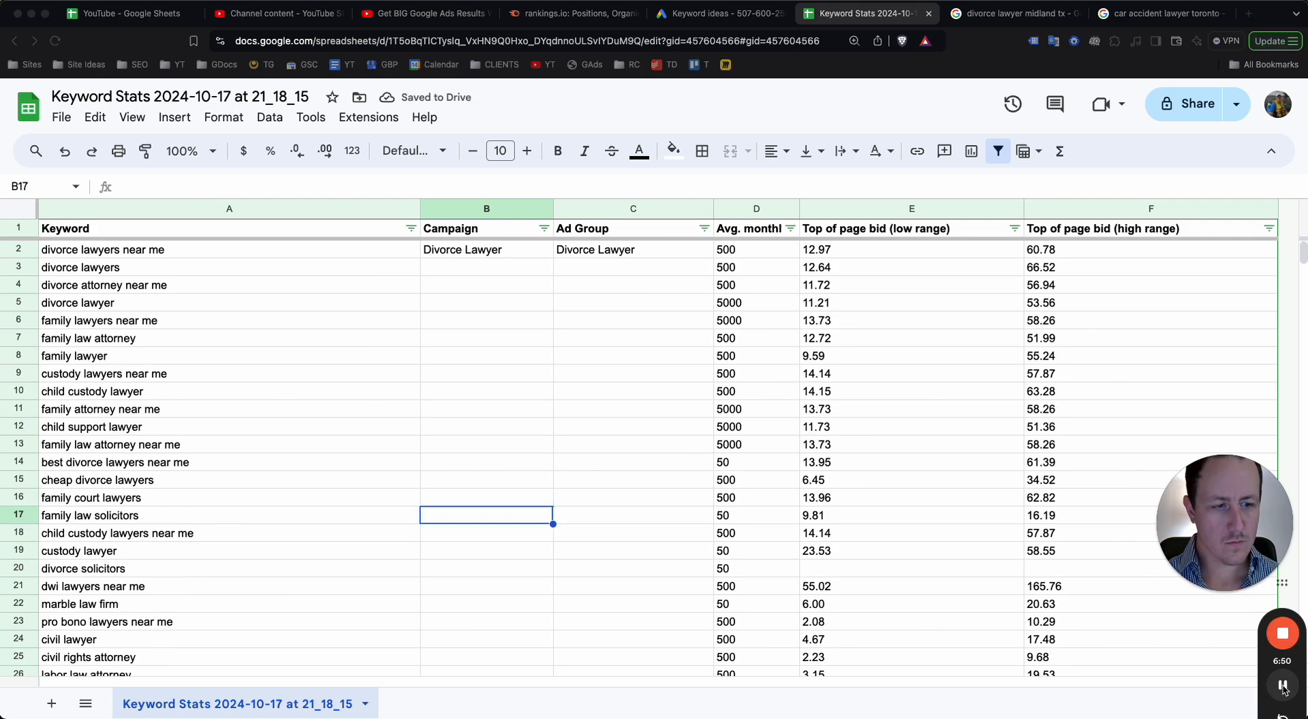
click(386, 464)
click(474, 267)
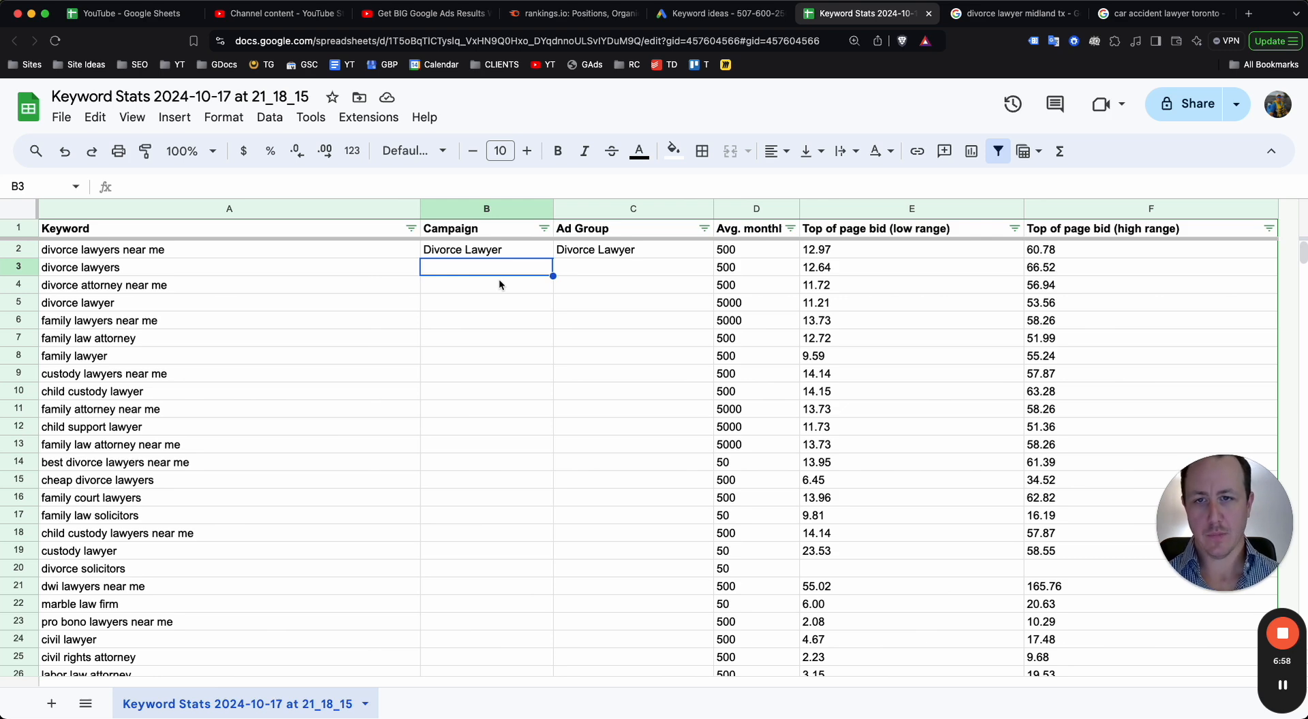
click(455, 251)
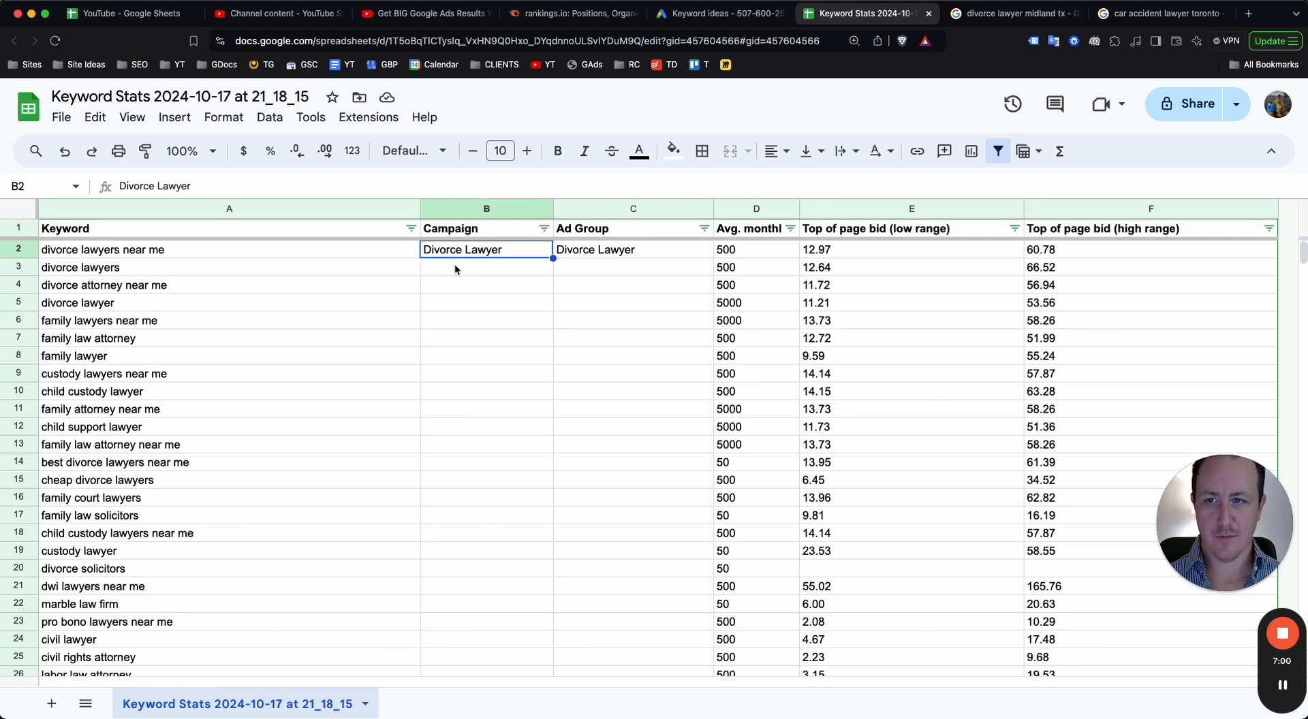
click(457, 268)
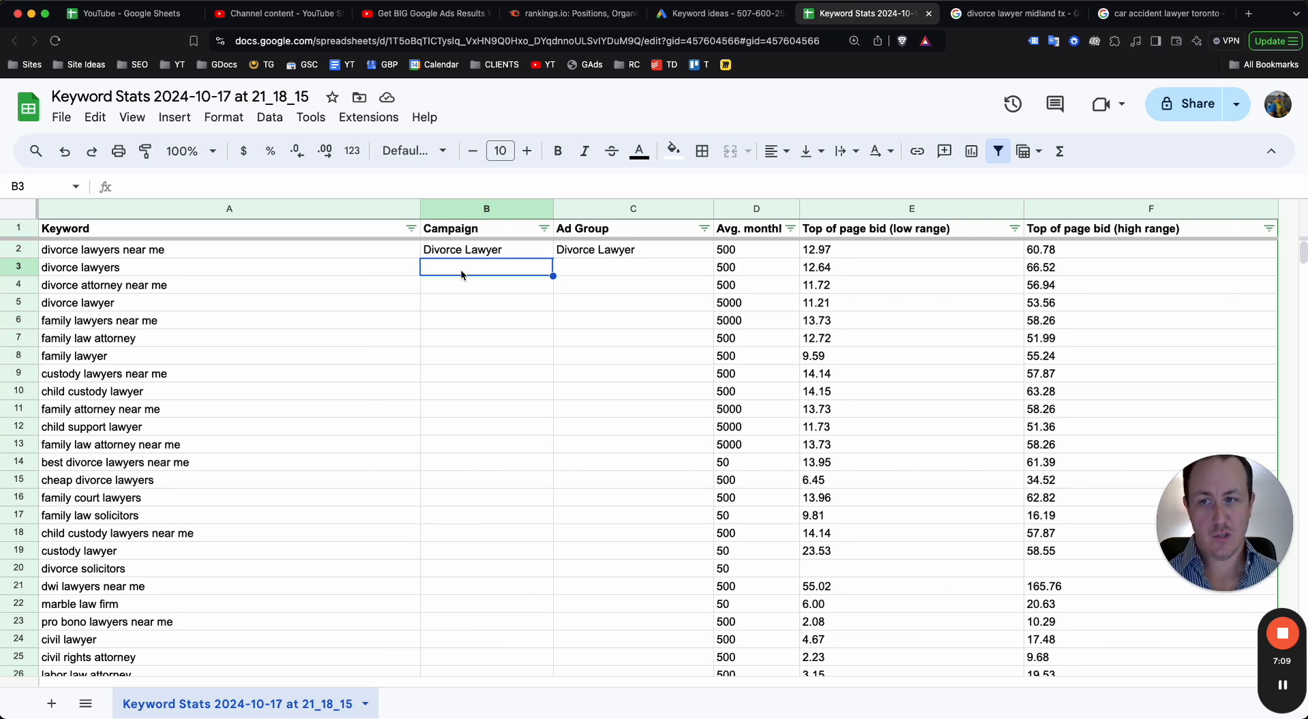
click(107, 340)
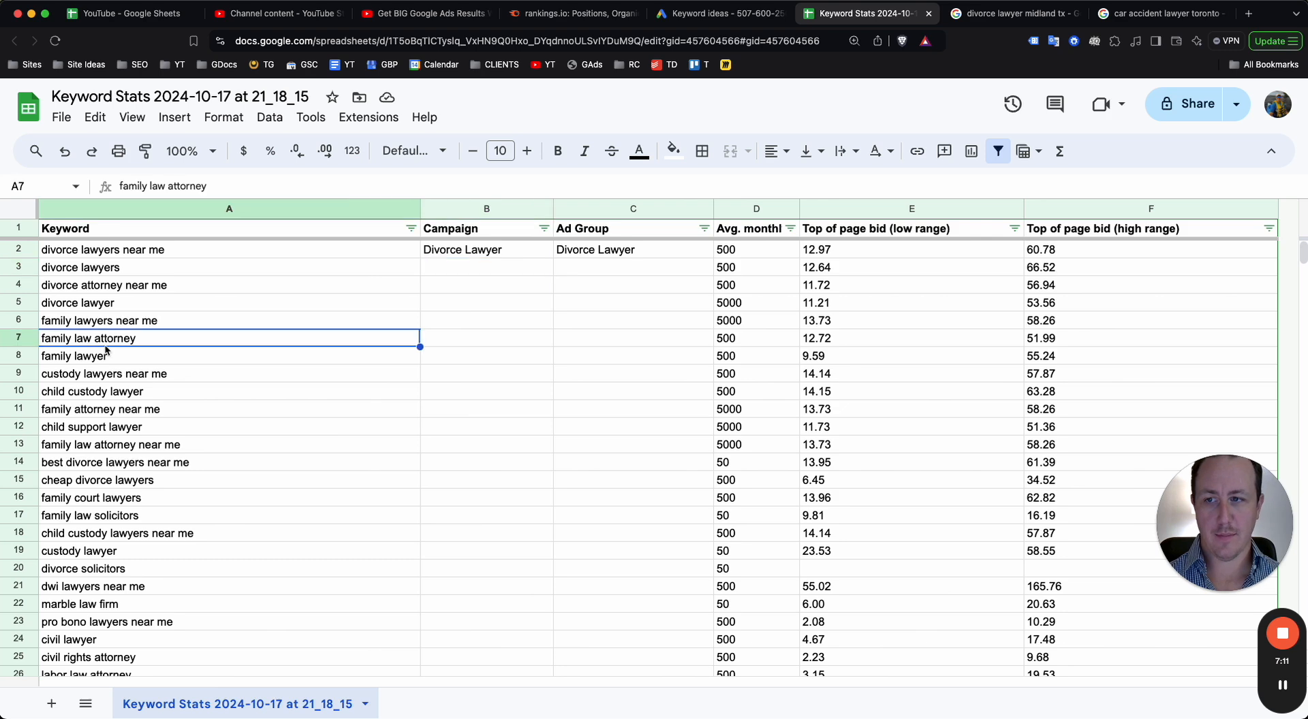
click(104, 355)
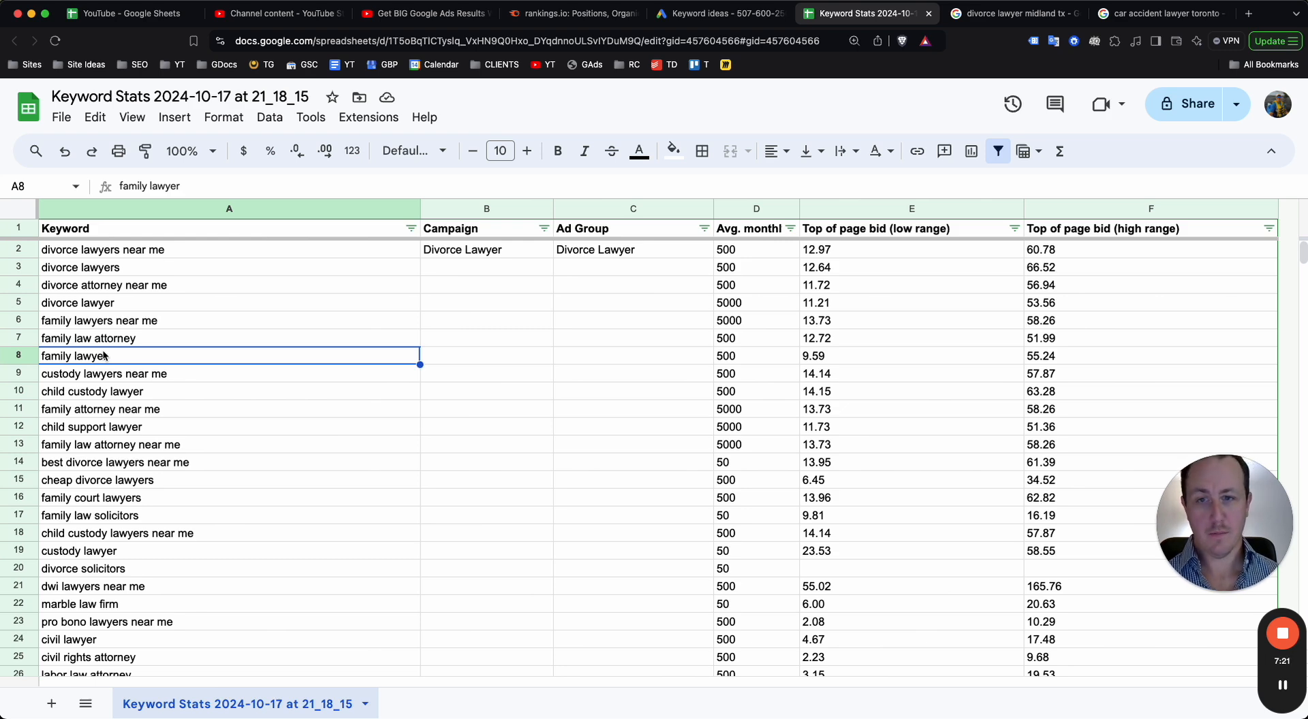
click(158, 323)
click(158, 287)
click(157, 304)
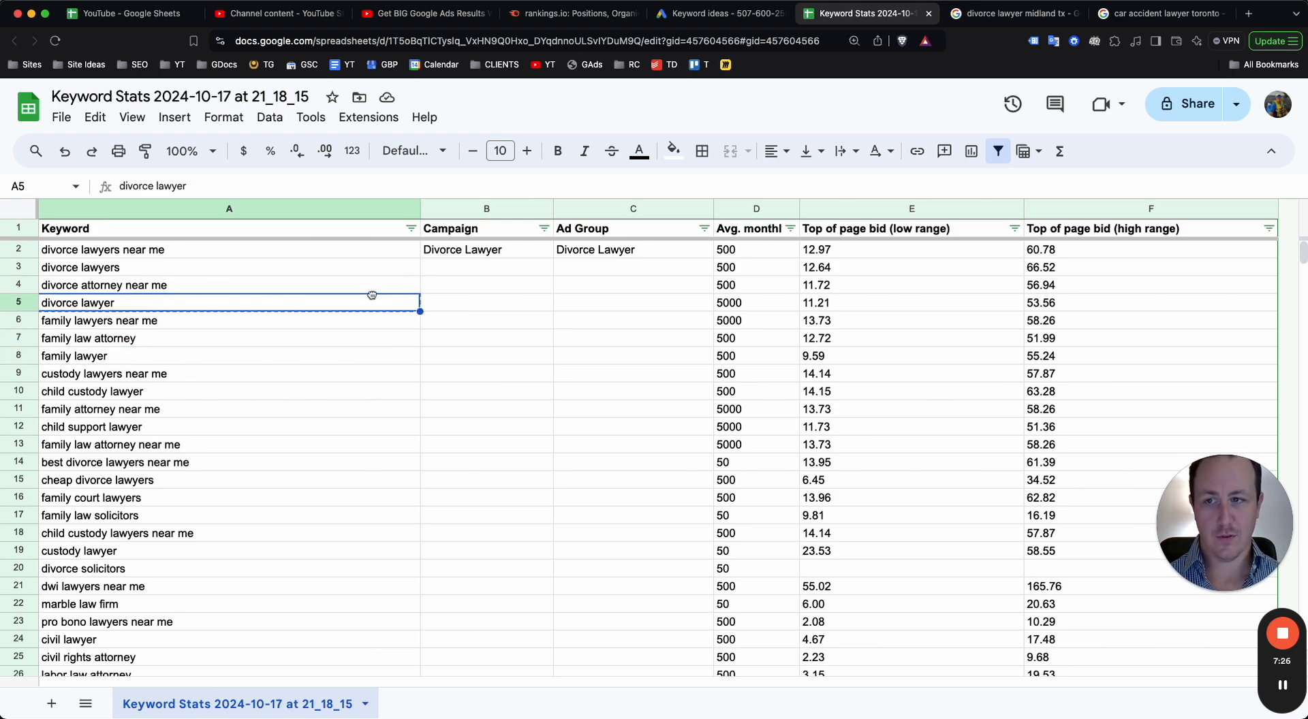
click(477, 256)
click(461, 272)
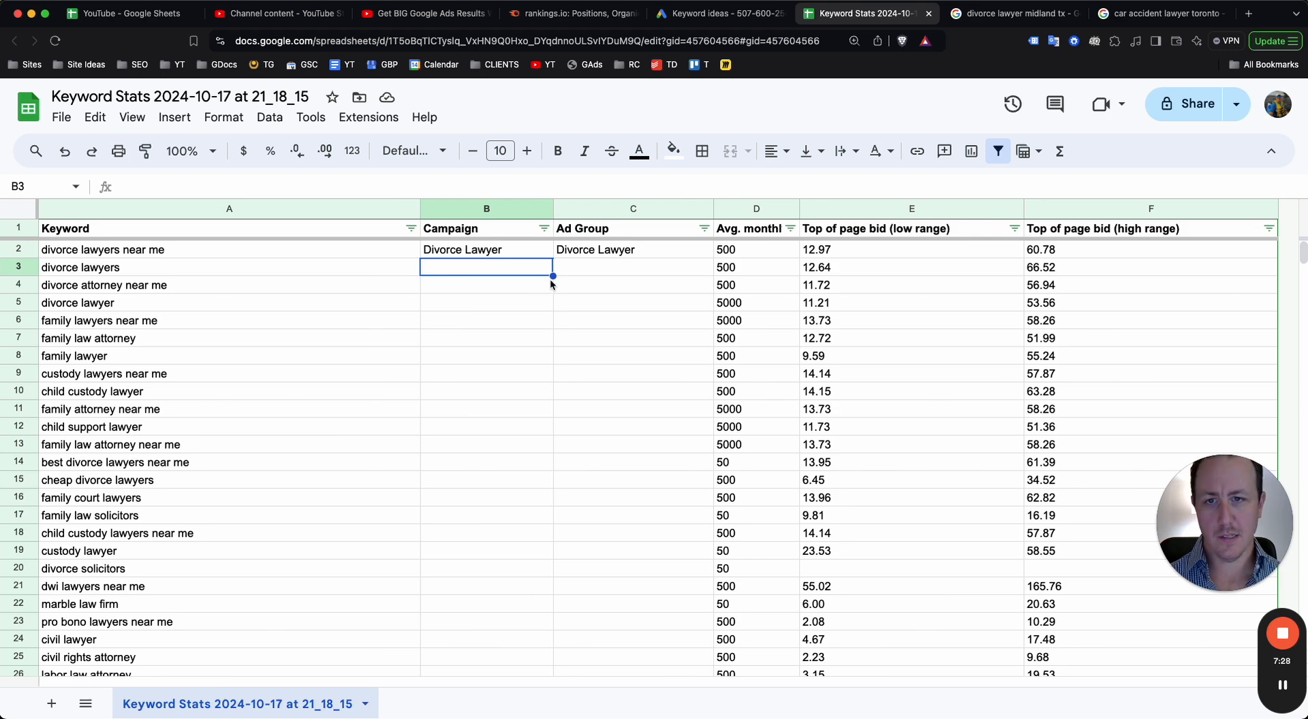
click(456, 243)
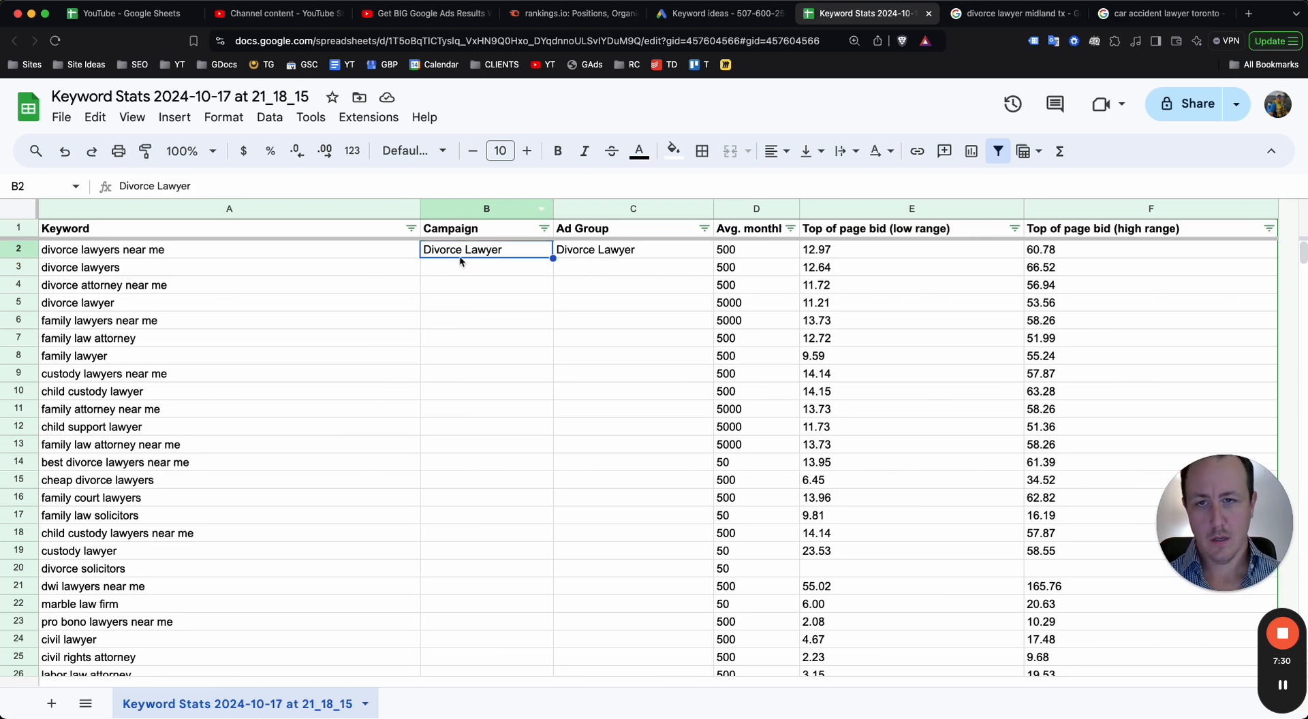
Step: Enter "Divorce Lawyer" as the ad group for "divorce lawyers" in row 3 and fill it down through row 5
click(586, 285)
click(618, 271)
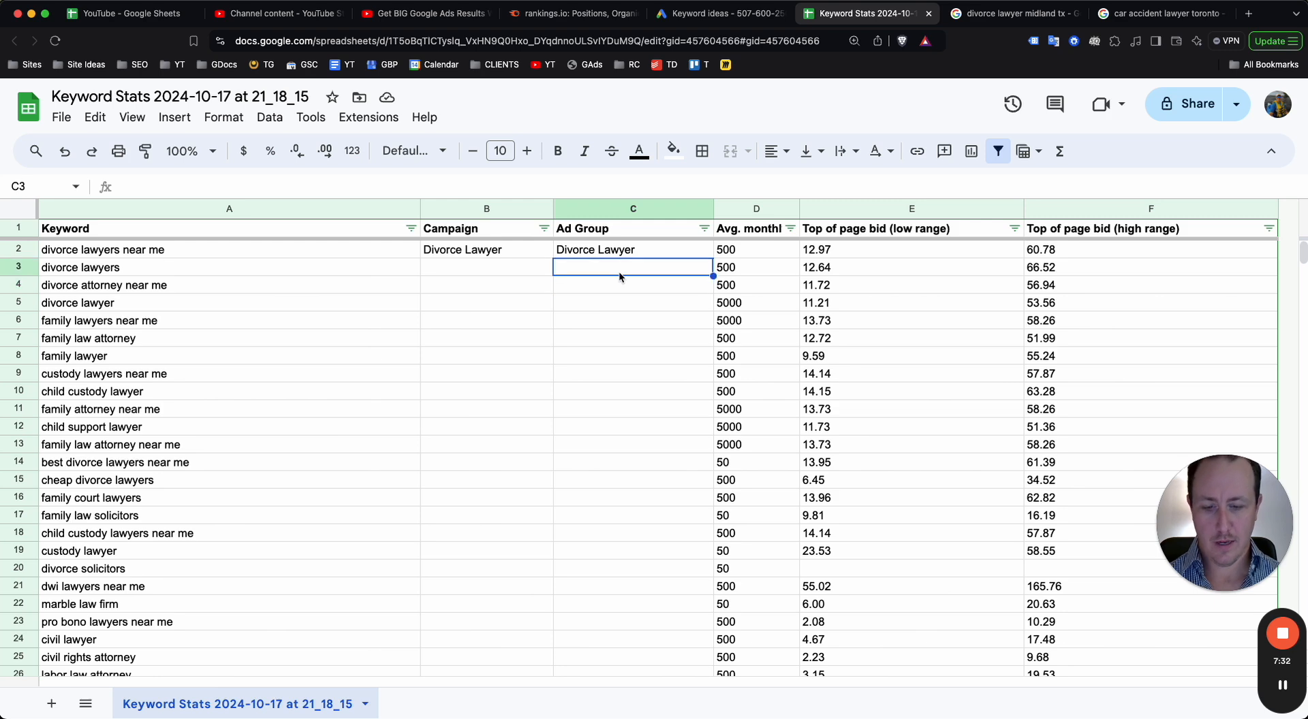
text(Divorce Lawyer)
key(Return)
key(Tab)
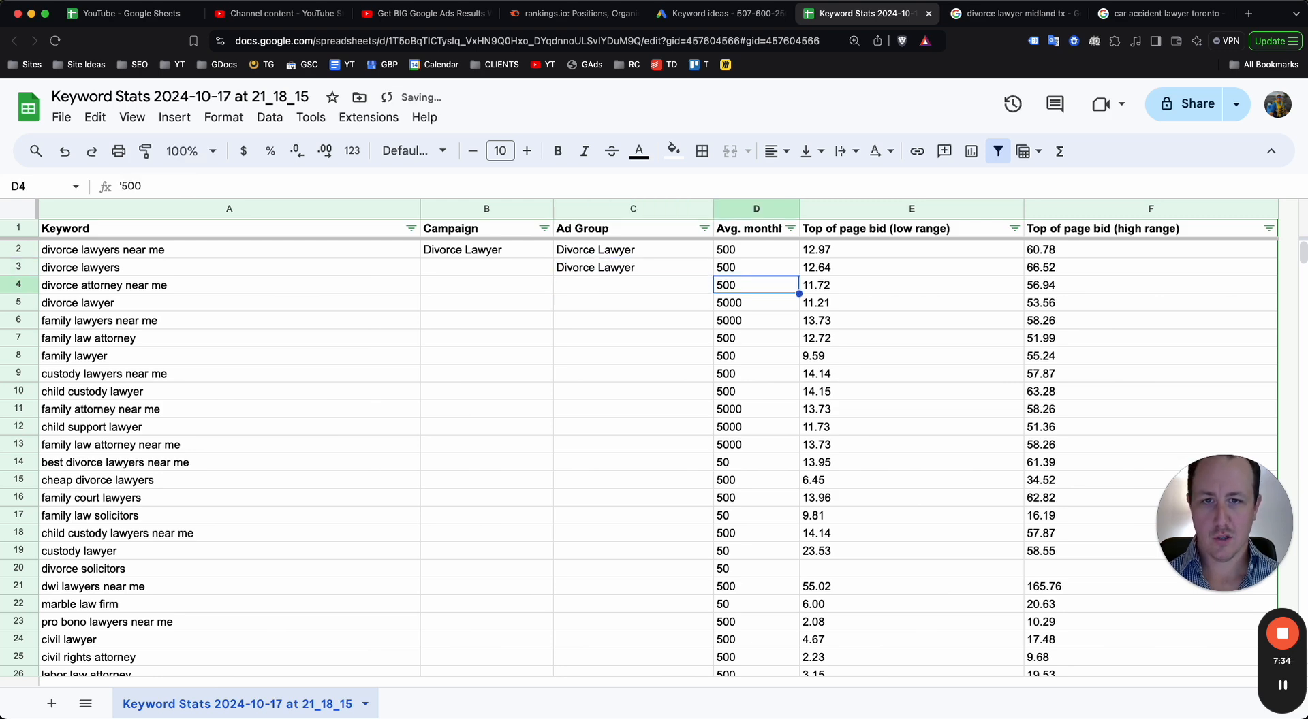
click(670, 267)
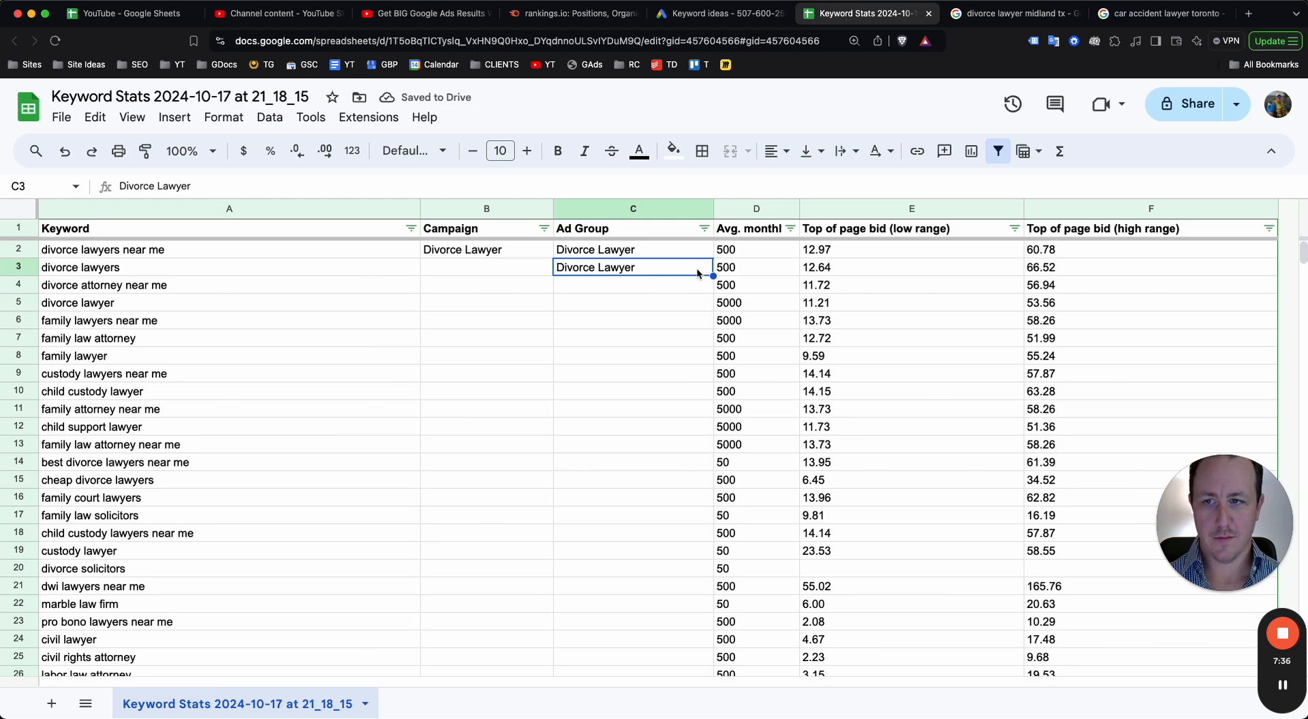
drag(706, 275, 682, 317)
Step: Enter "Family Lawyer" as the ad group for "family lawyers near me" in row 6 and fill it down through row 8
click(682, 318)
text(F)
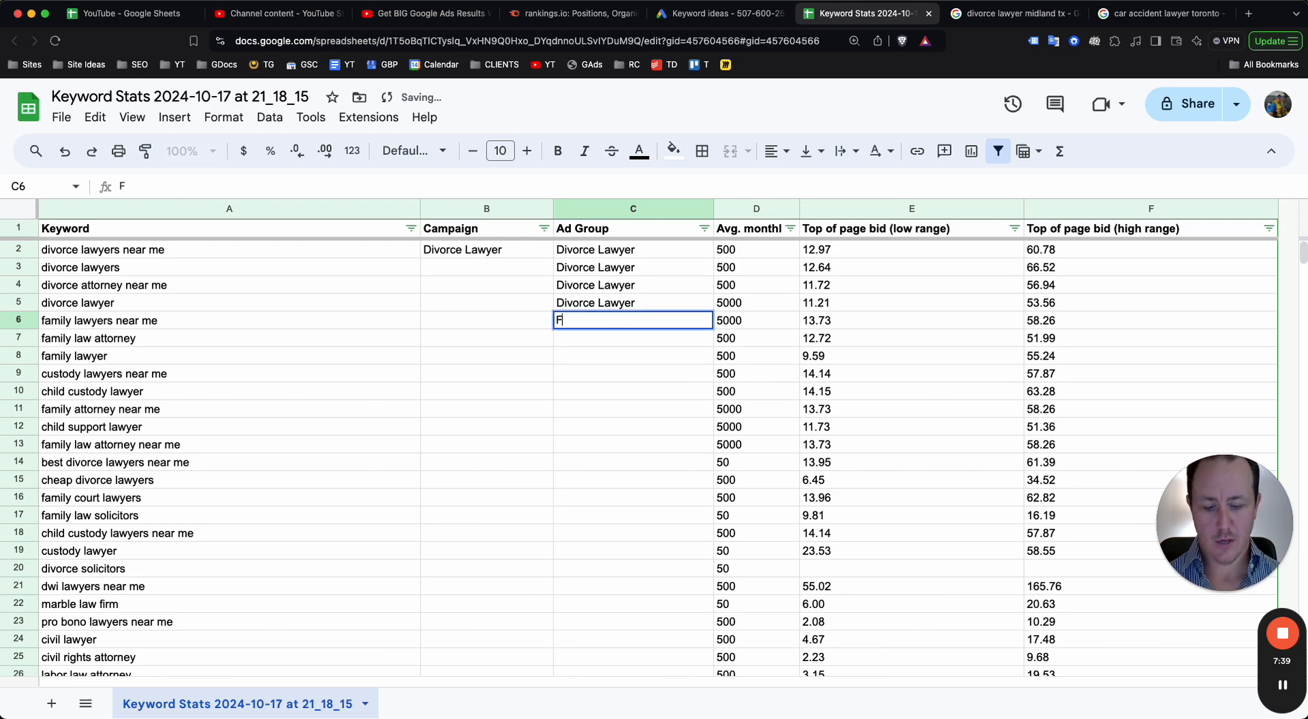
text(amily Lawyer)
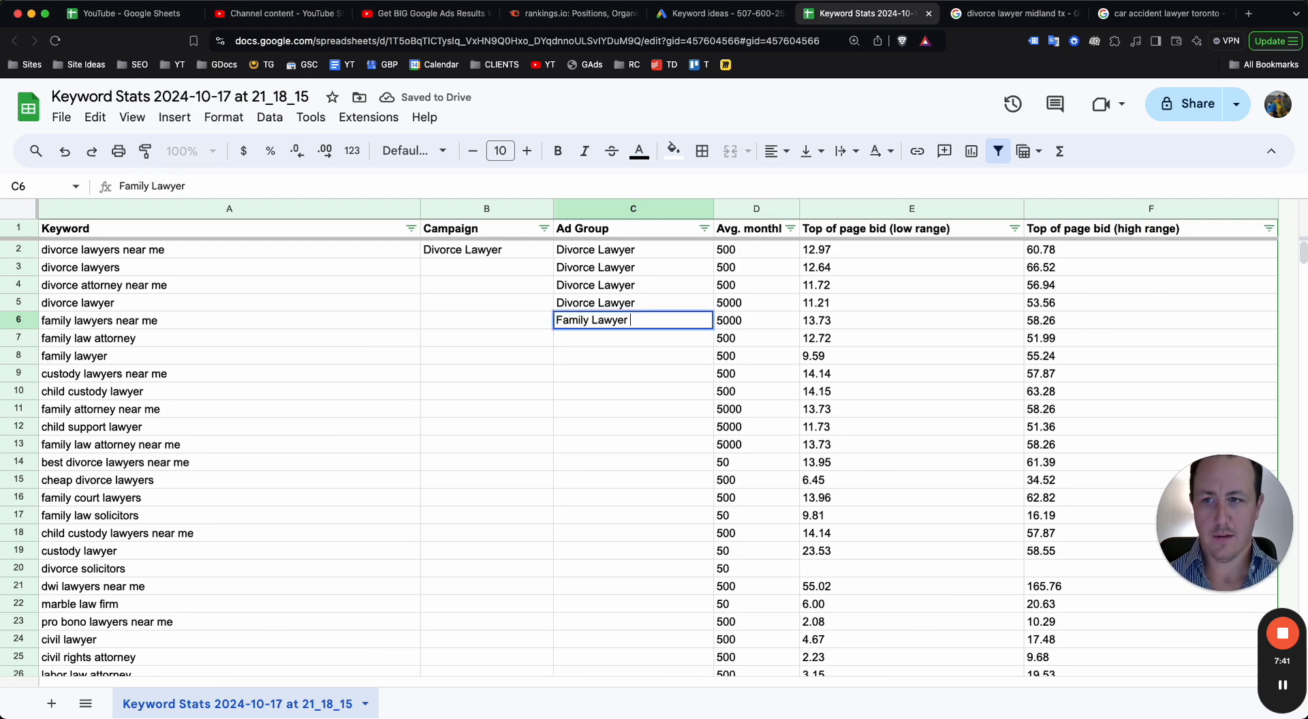
click(545, 373)
click(639, 319)
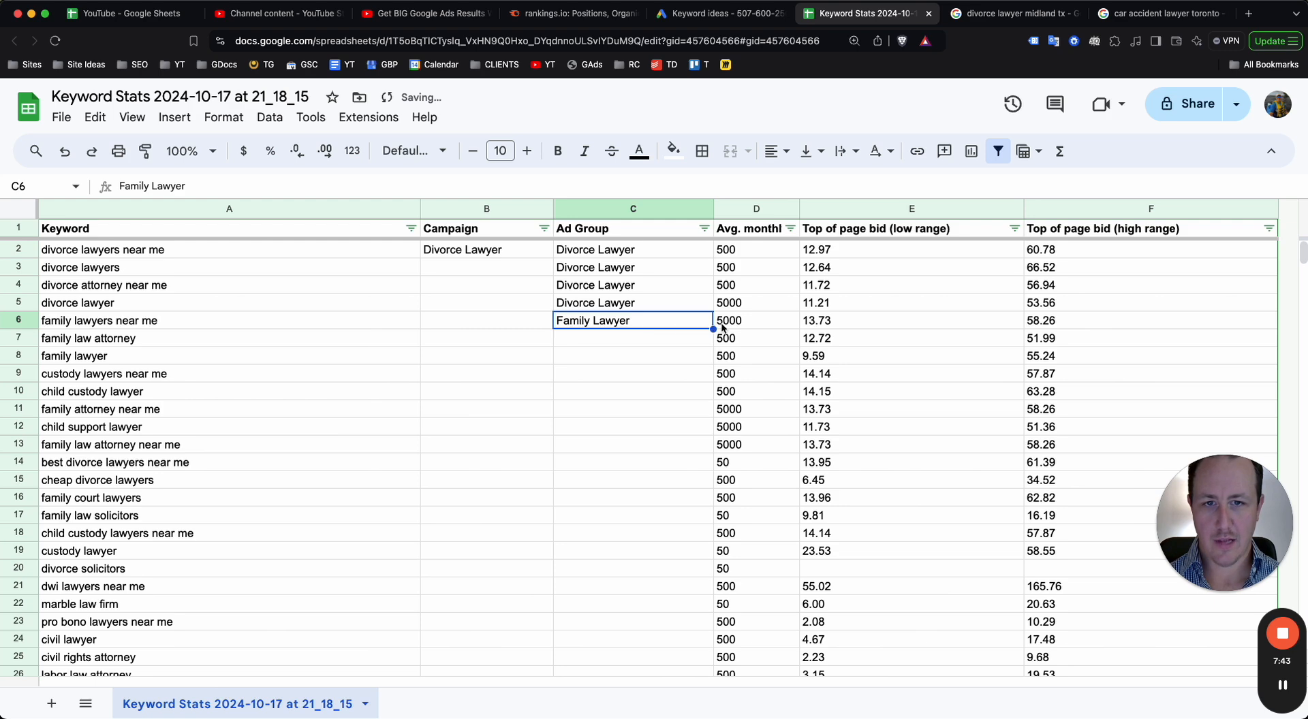
drag(712, 330, 707, 355)
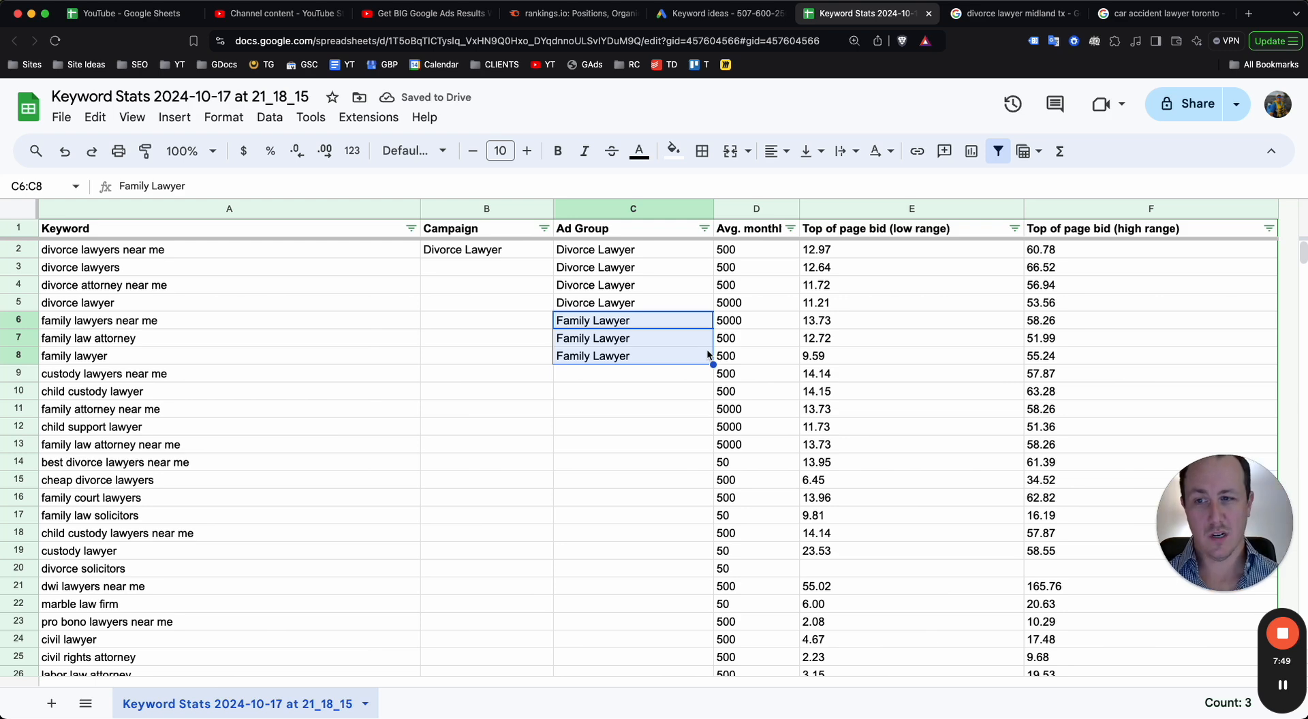
click(615, 341)
click(593, 358)
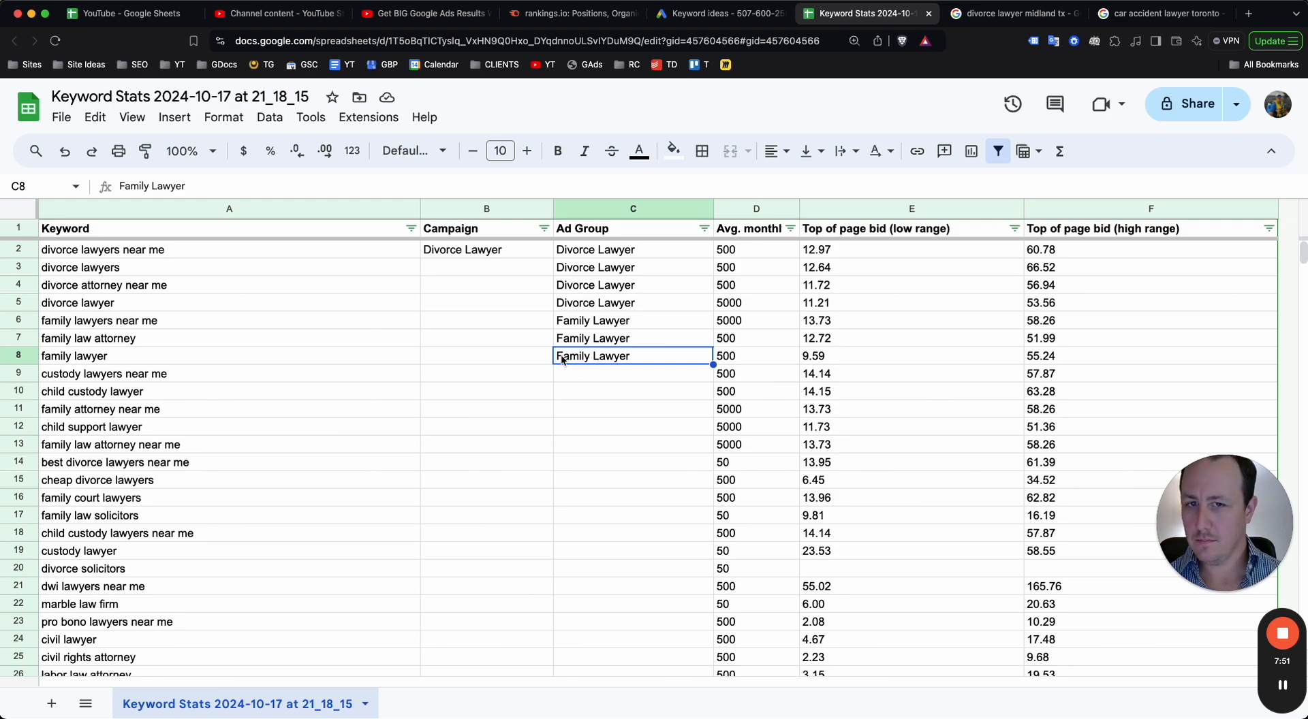
click(582, 375)
click(607, 360)
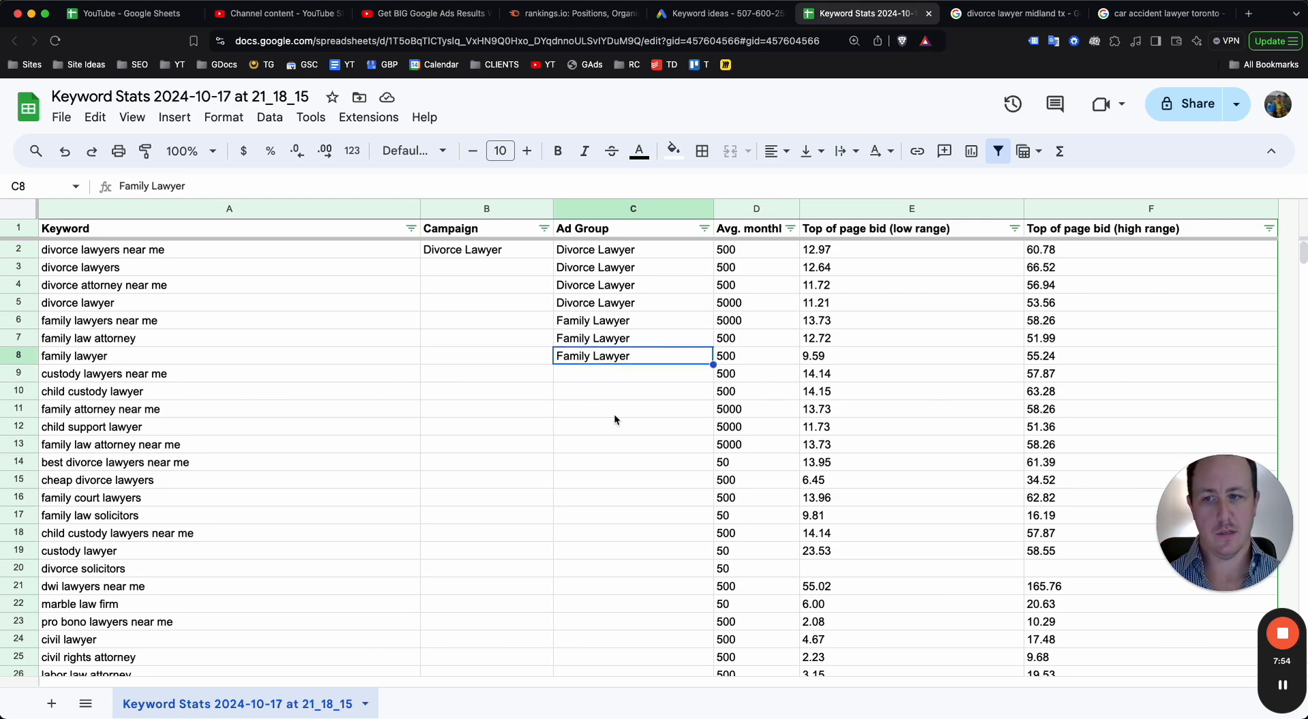
click(615, 416)
click(615, 378)
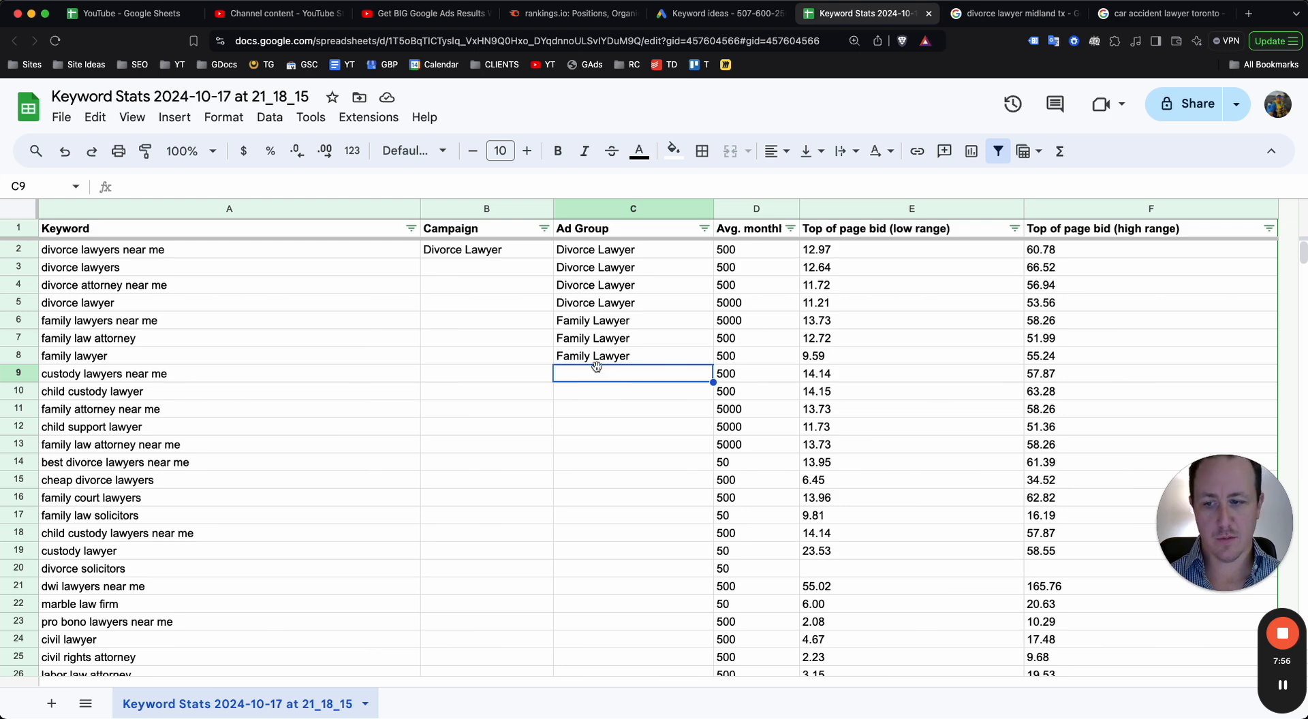
click(579, 392)
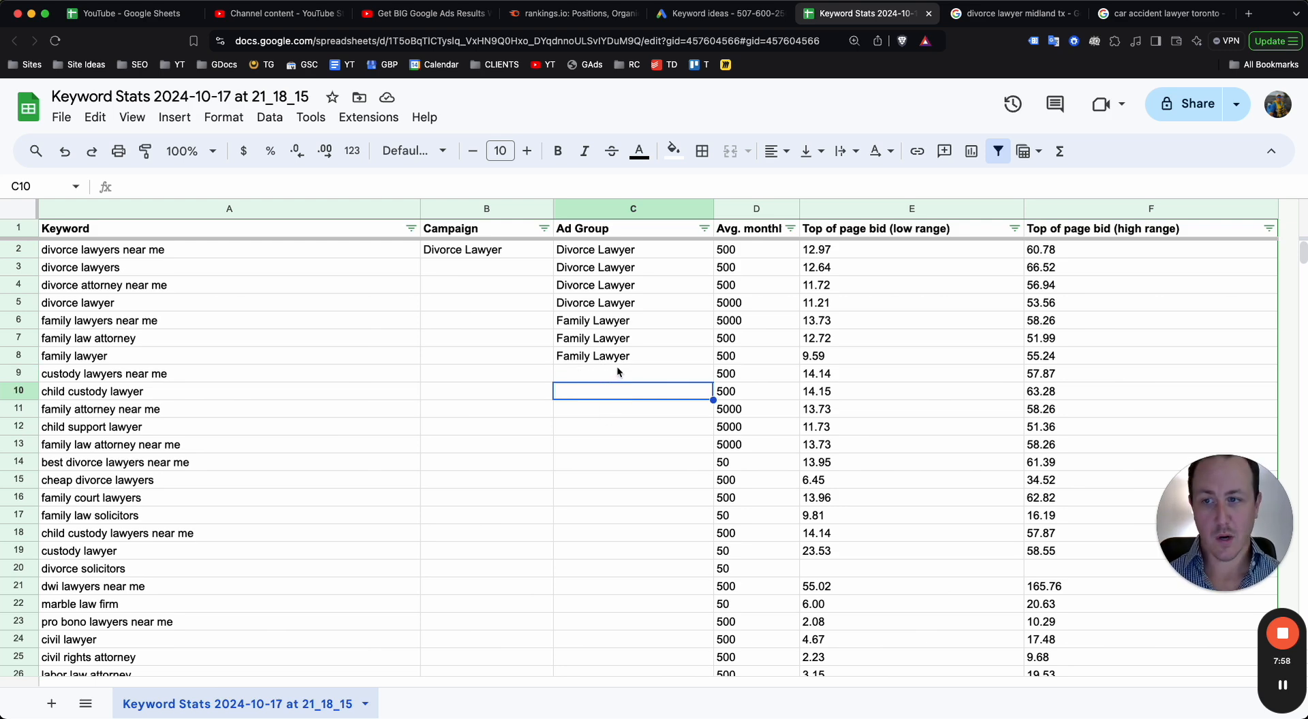
click(619, 361)
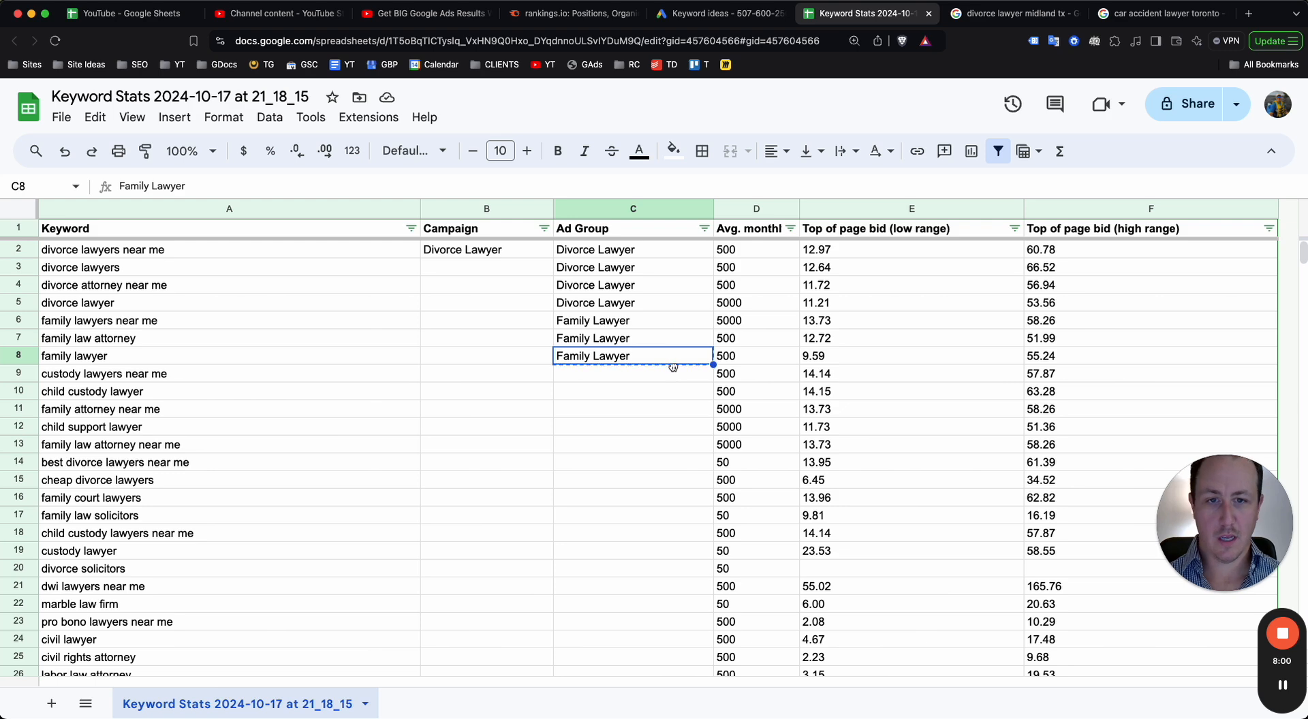
Step: Enter "Custody" as the ad group for "custody lawyers near me" in row 9 and fill it down to row 10
click(670, 375)
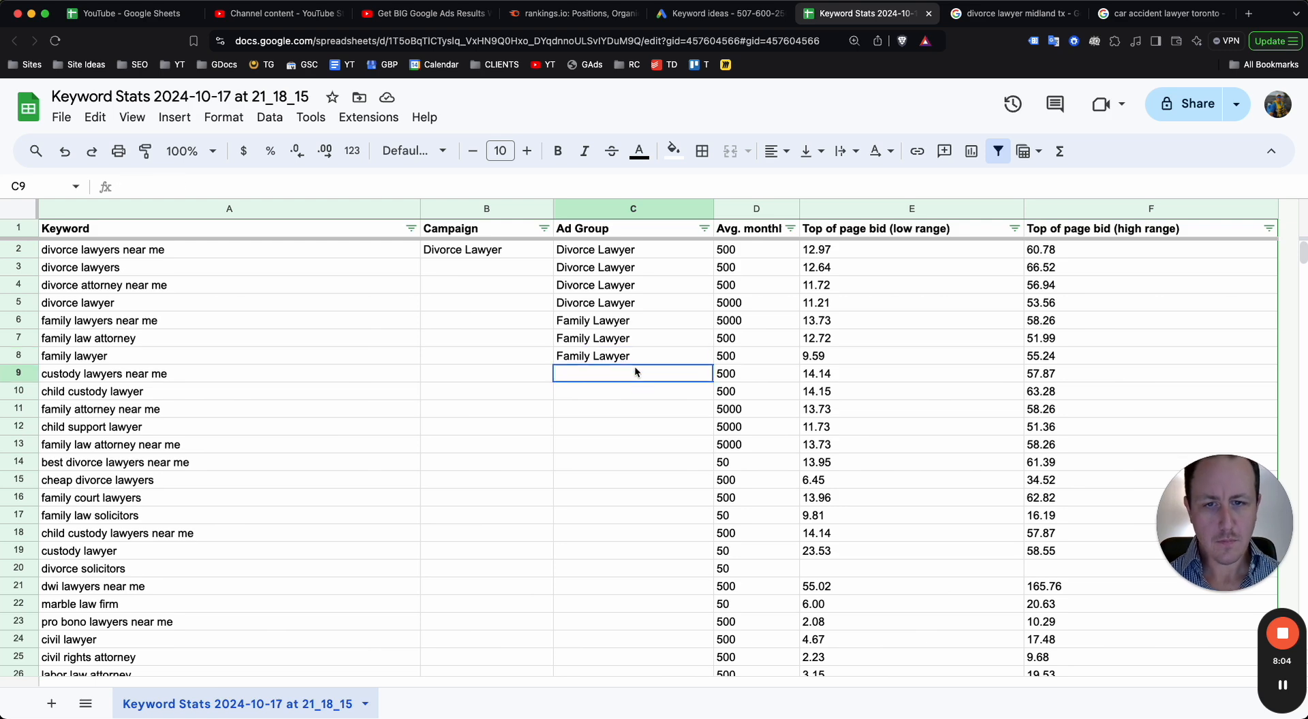
text(Custody)
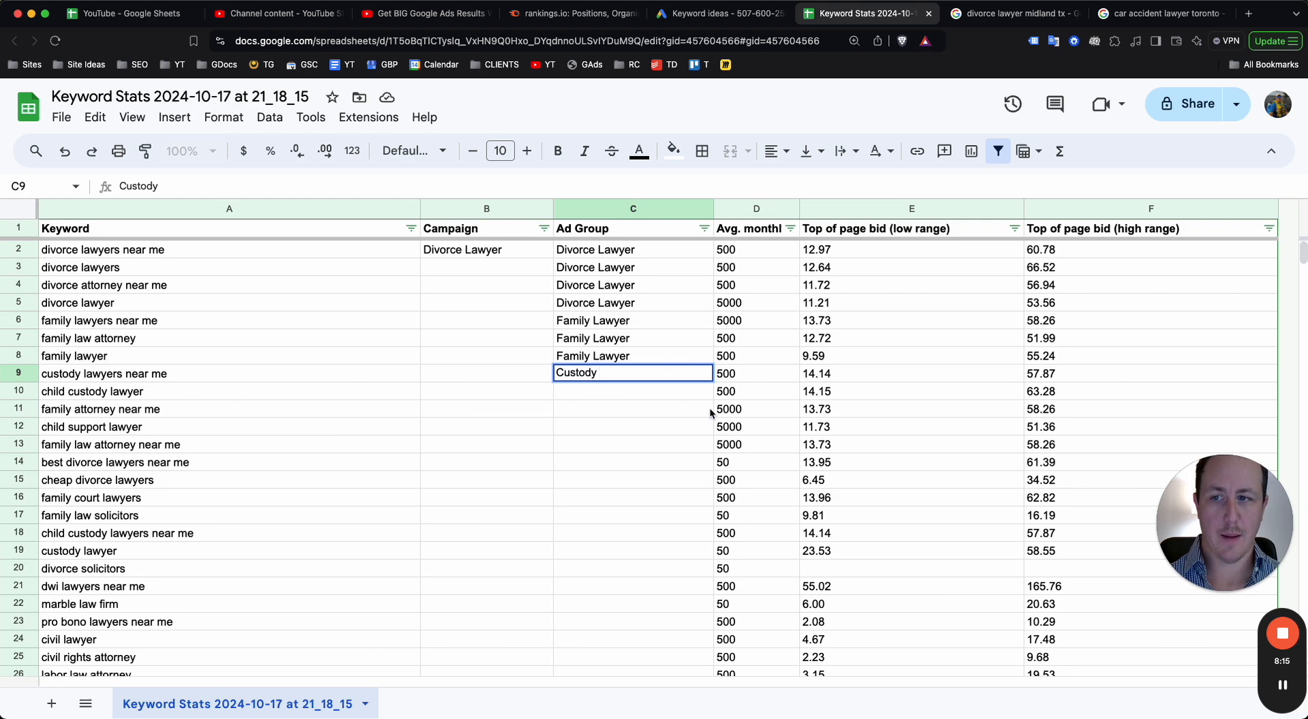
click(675, 426)
click(637, 377)
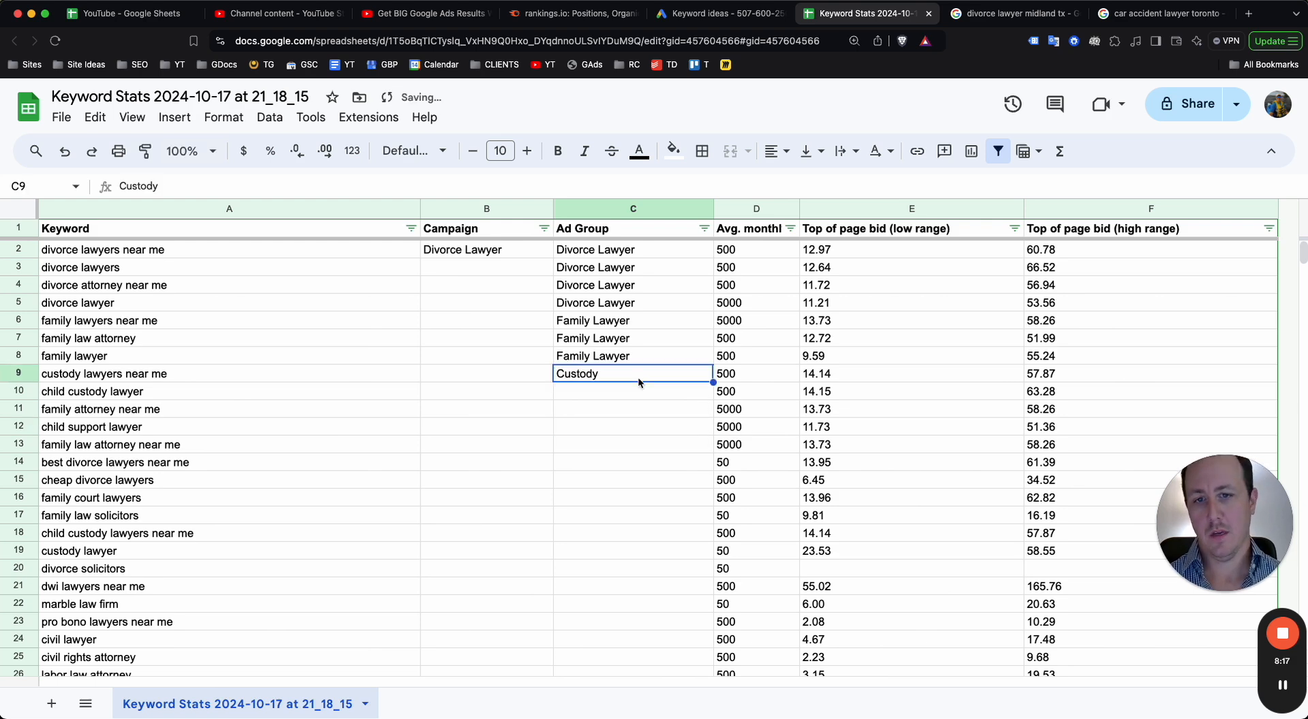
click(675, 361)
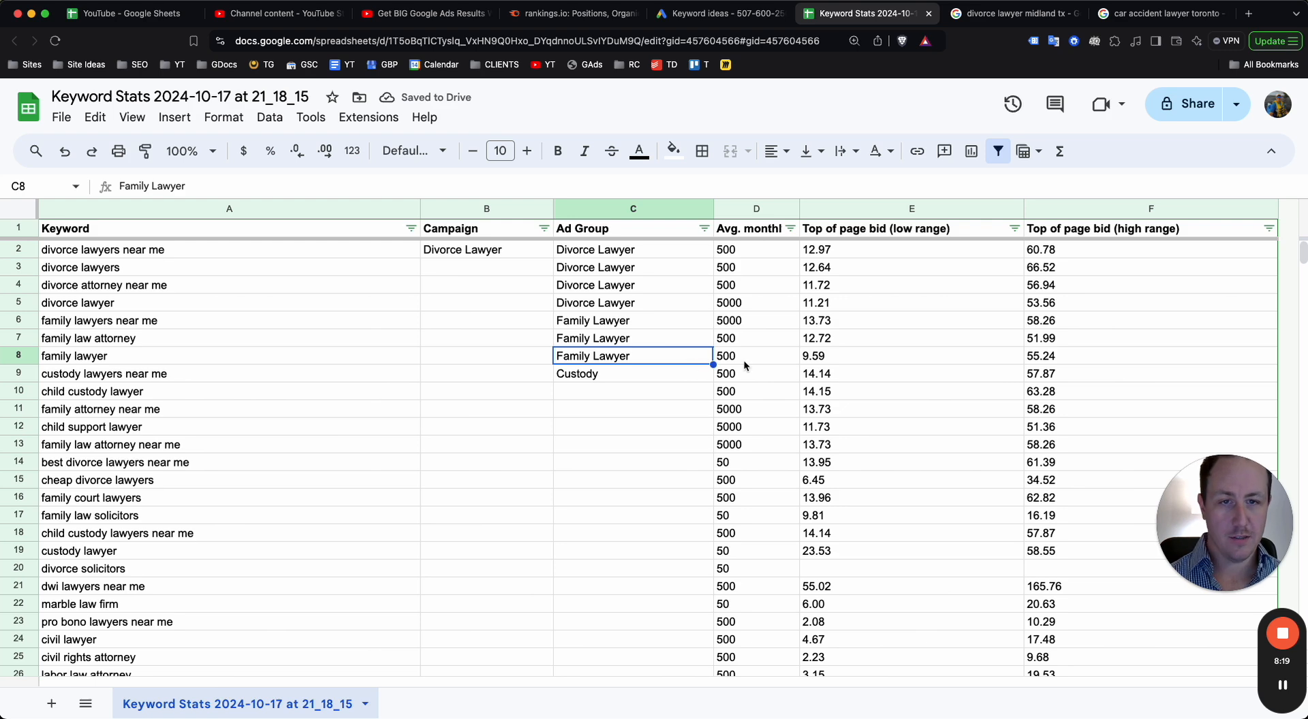
click(680, 389)
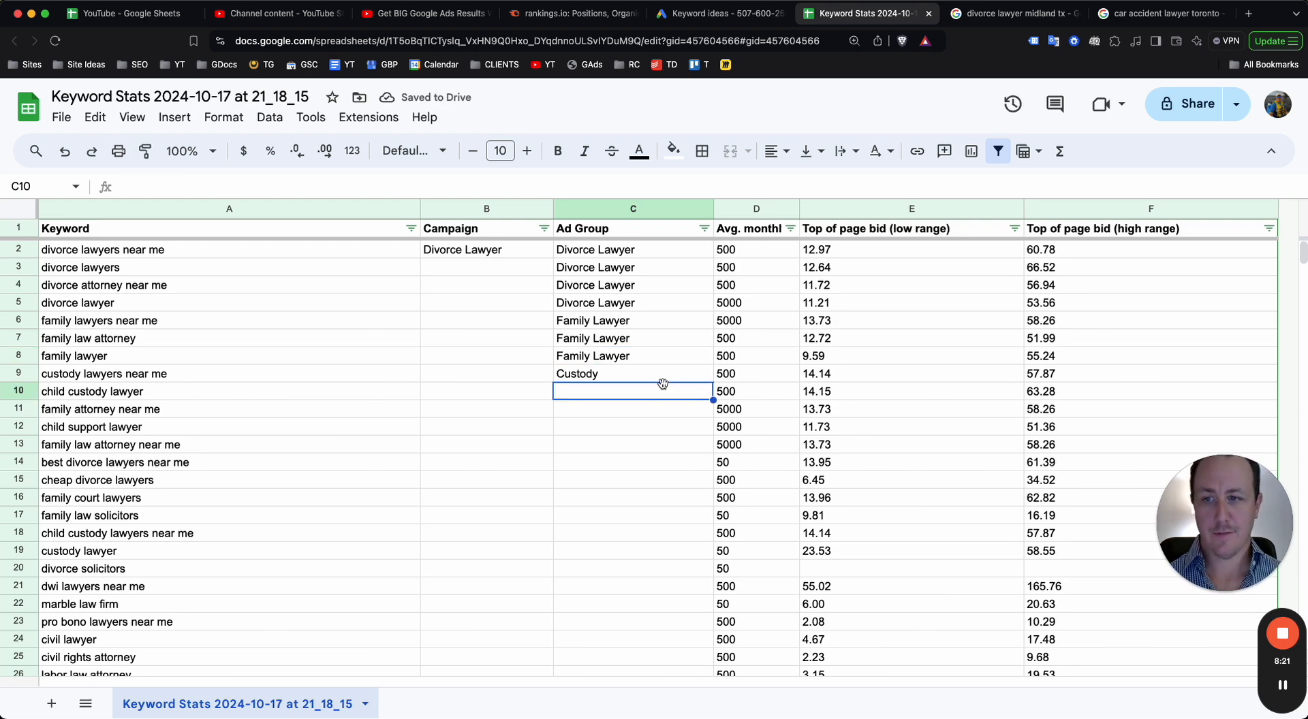
click(660, 375)
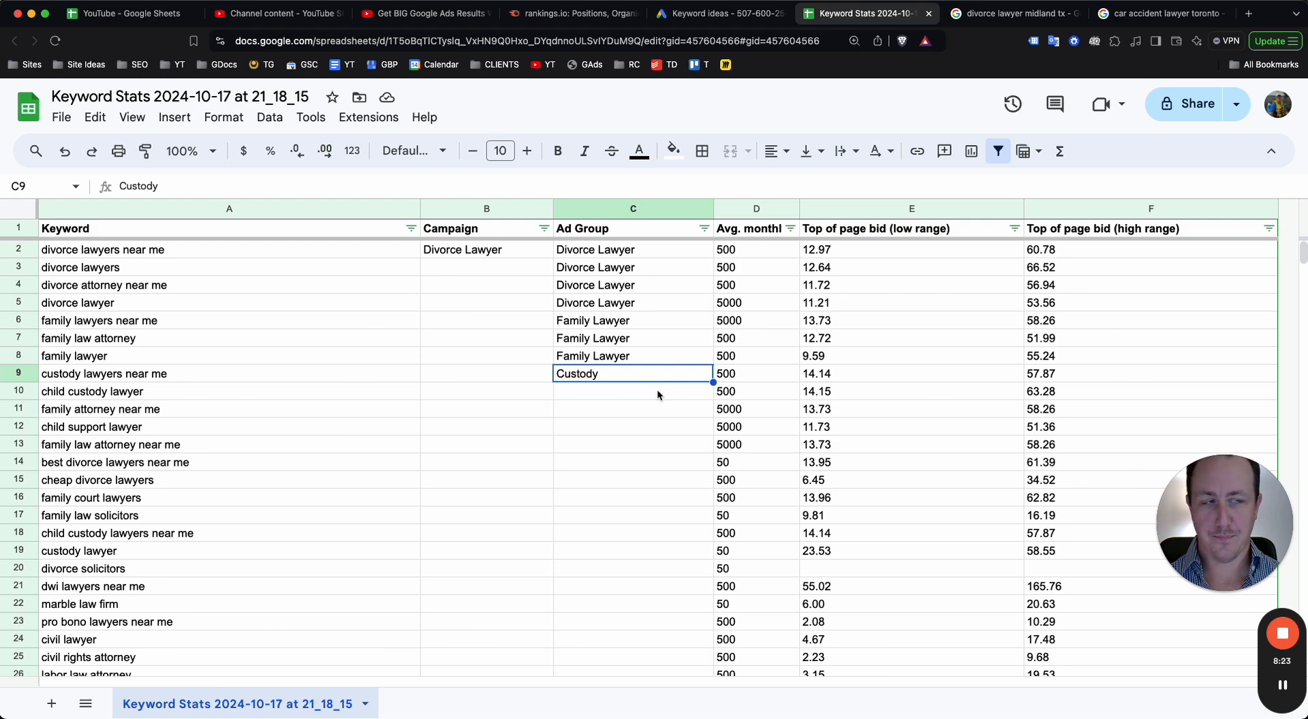
click(654, 389)
click(657, 361)
click(673, 373)
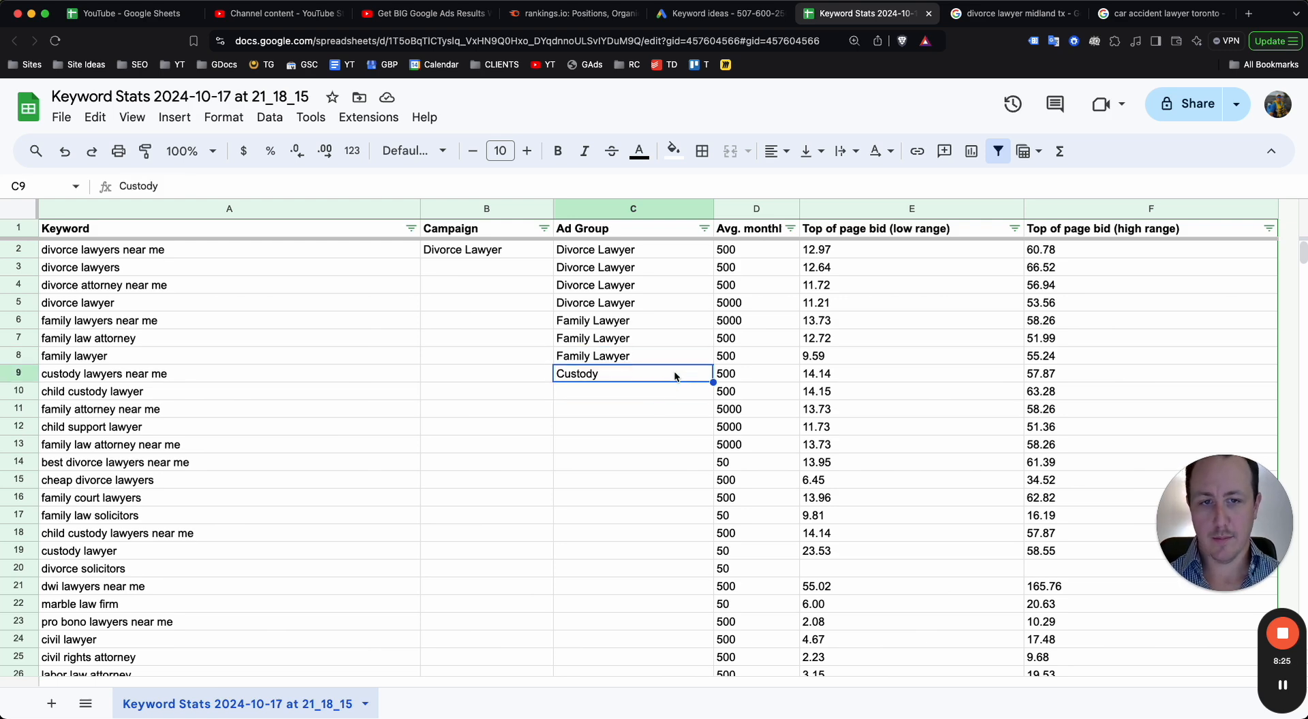
click(700, 385)
click(704, 377)
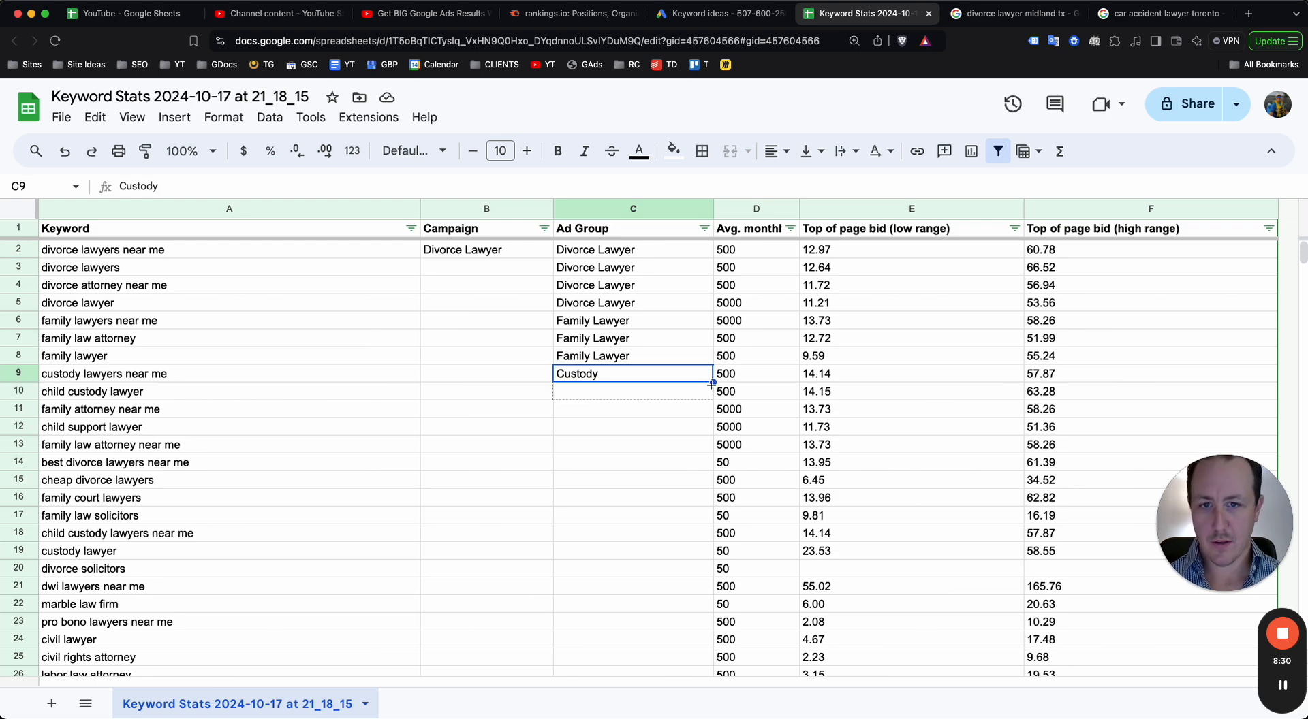
drag(713, 381, 709, 395)
Step: Assign the "Family Lawyer" ad group to the keyword "family attorney near me" in row 11
click(677, 406)
text(F)
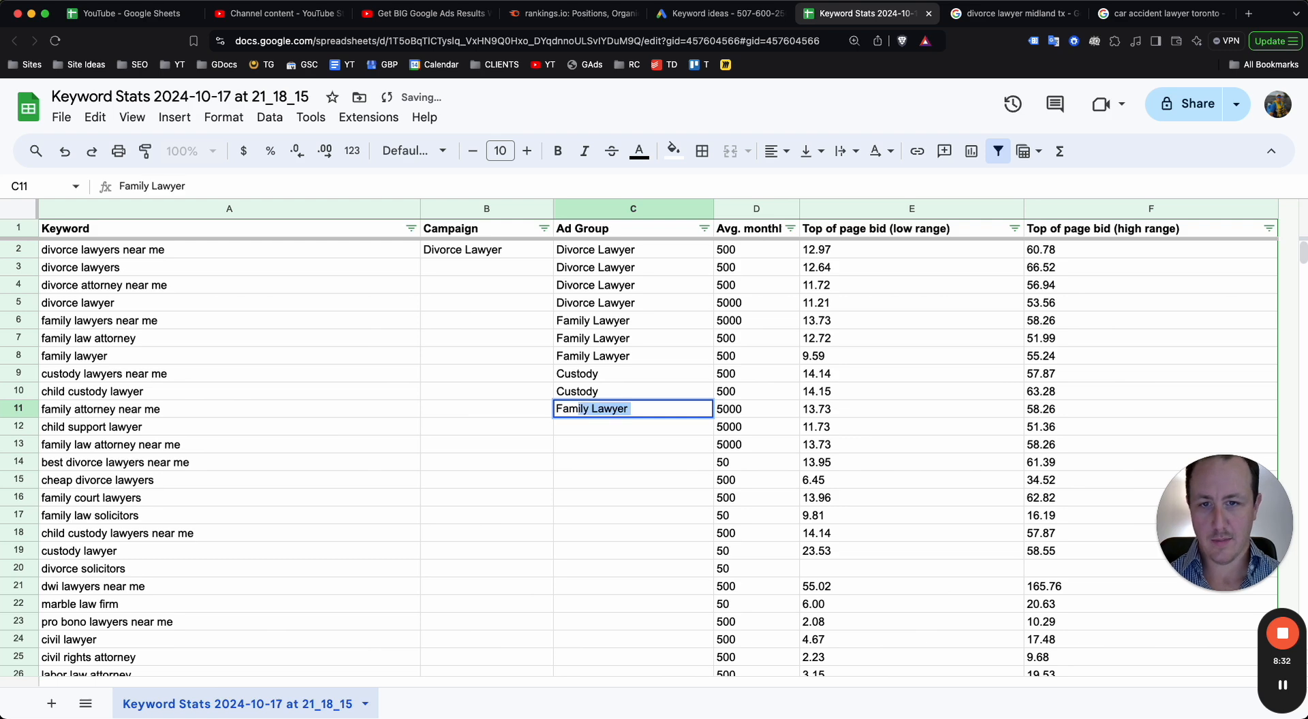
key(Tab)
Step: Enter "Child Support Lawyer" as the ad group for the keyword "child support lawyer" in row 12
key(Down)
key(Left)
text(C)
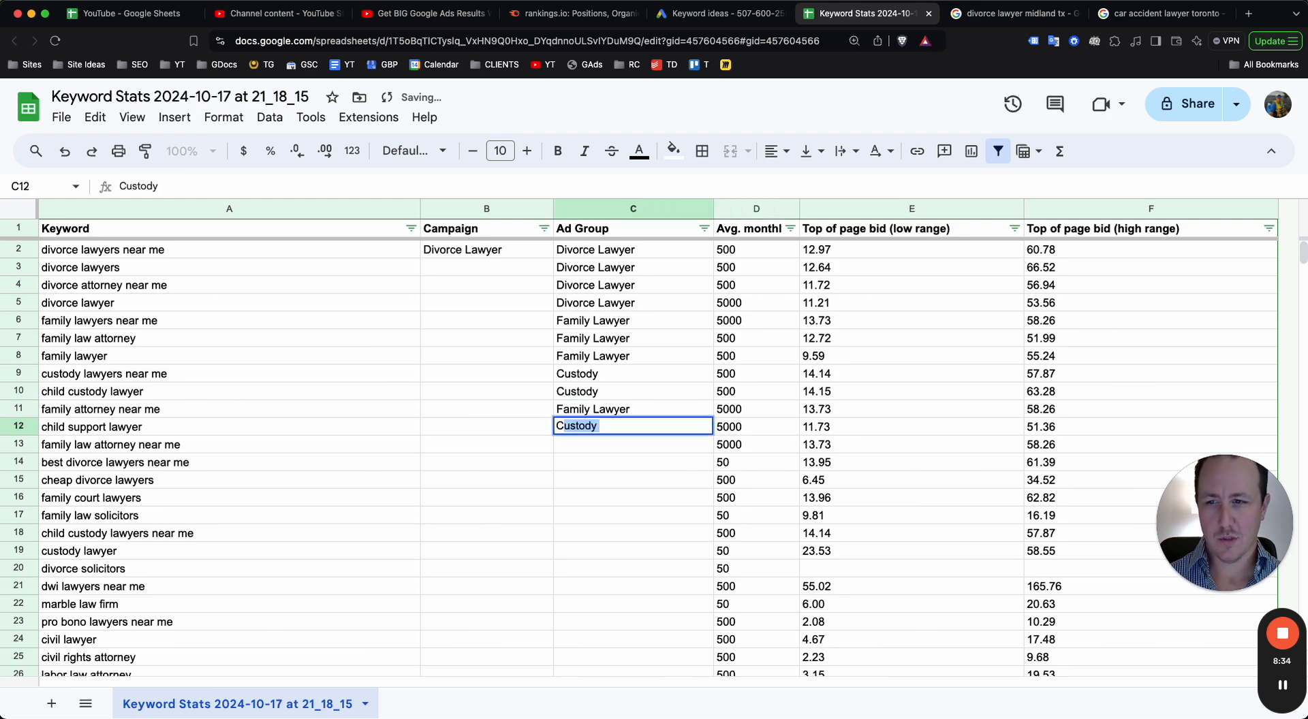
key(BackSpace)
key(BackSpace)
text(Hi)
key(BackSpace)
key(BackSpace)
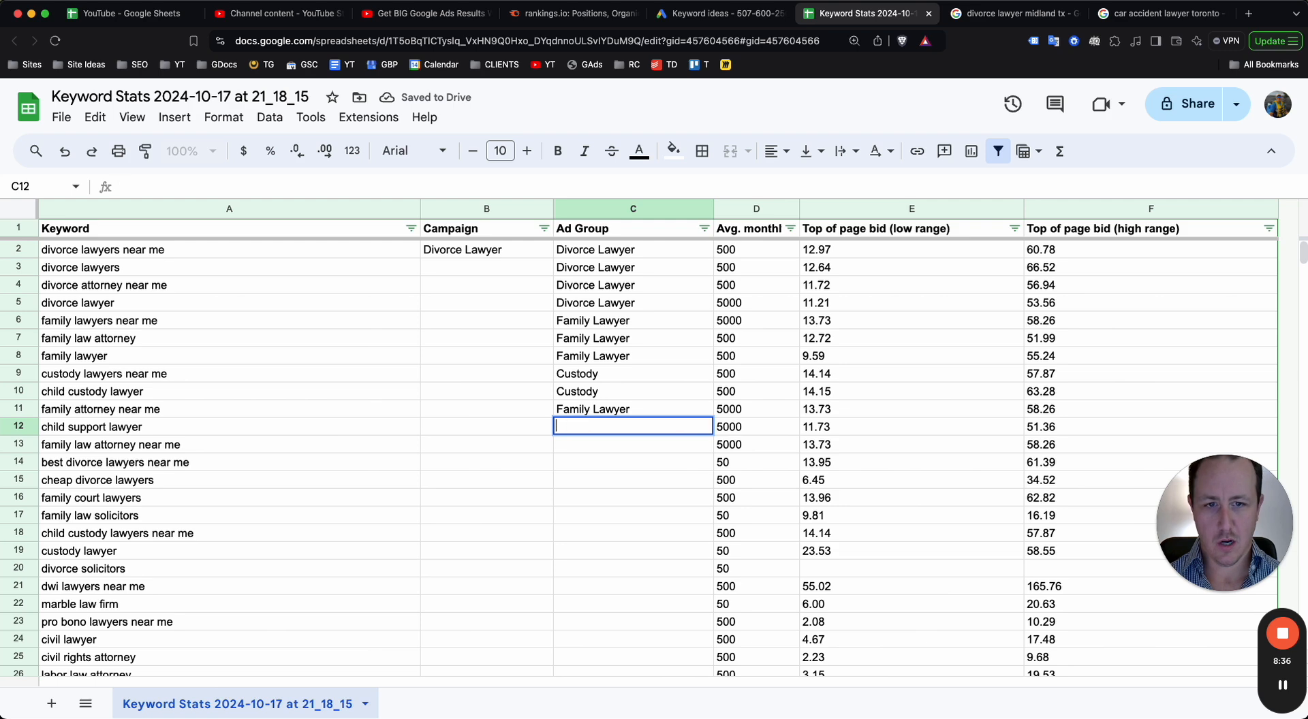
text(Child Si)
text(pport Lawyer)
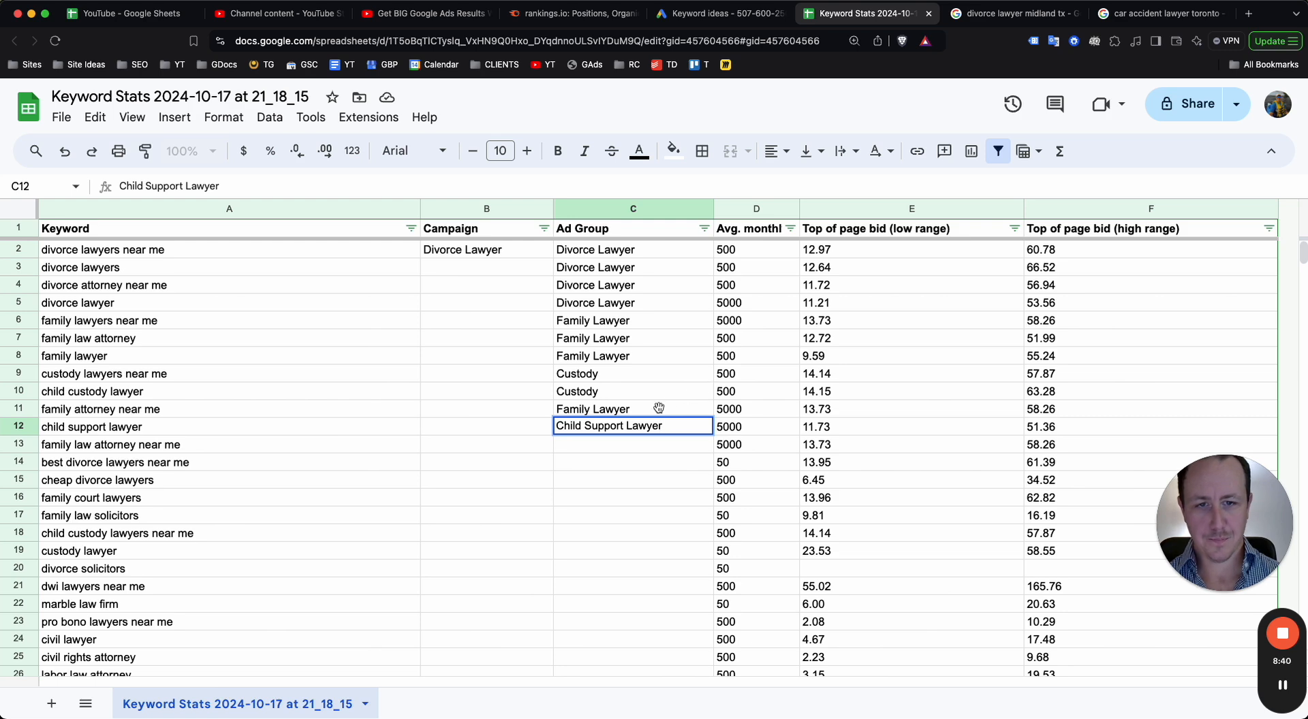
key(Return)
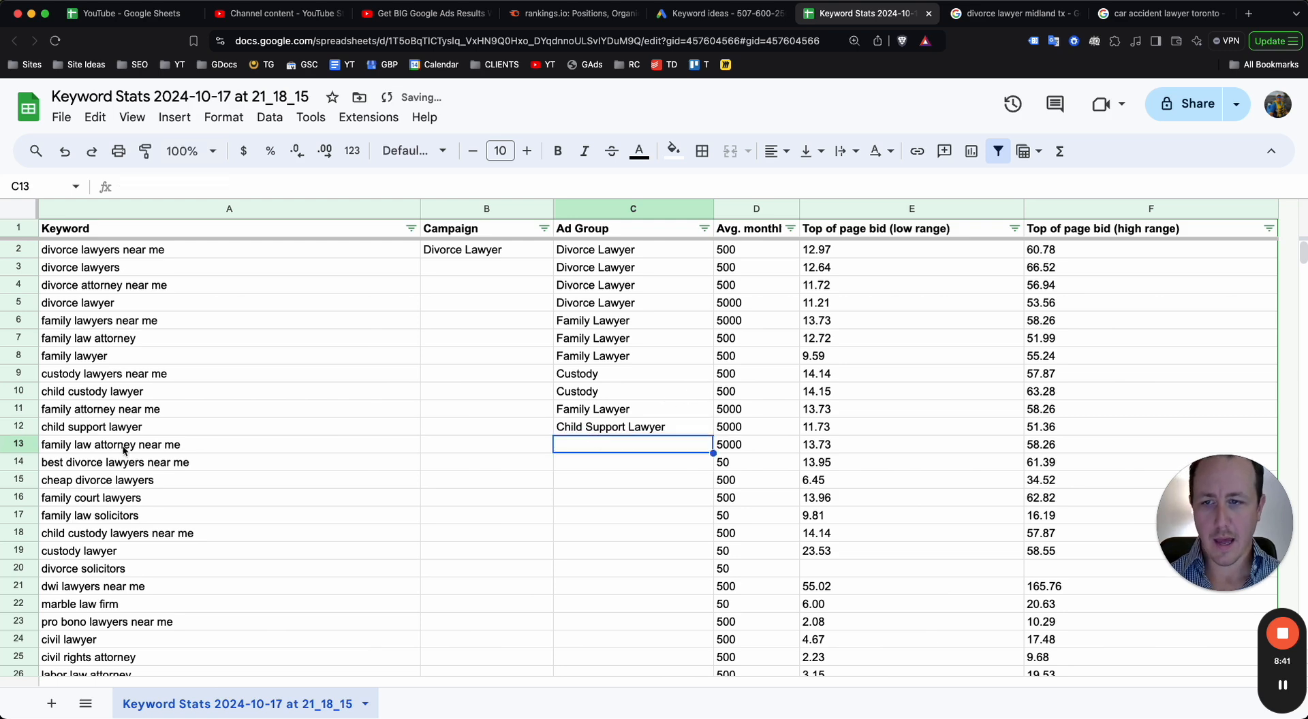
Step: Assign the "Family Lawyer" ad group to the keyword "family law attorney near me" in row 13
click(16, 426)
click(164, 429)
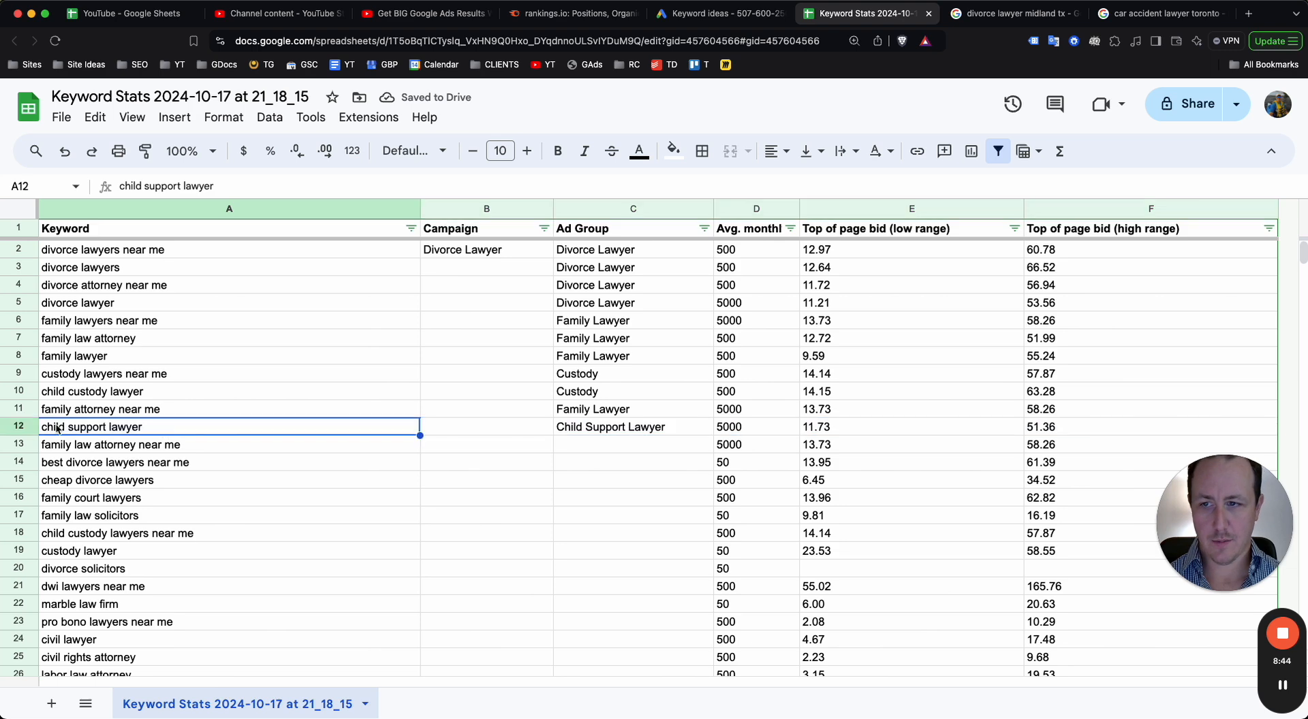
click(147, 450)
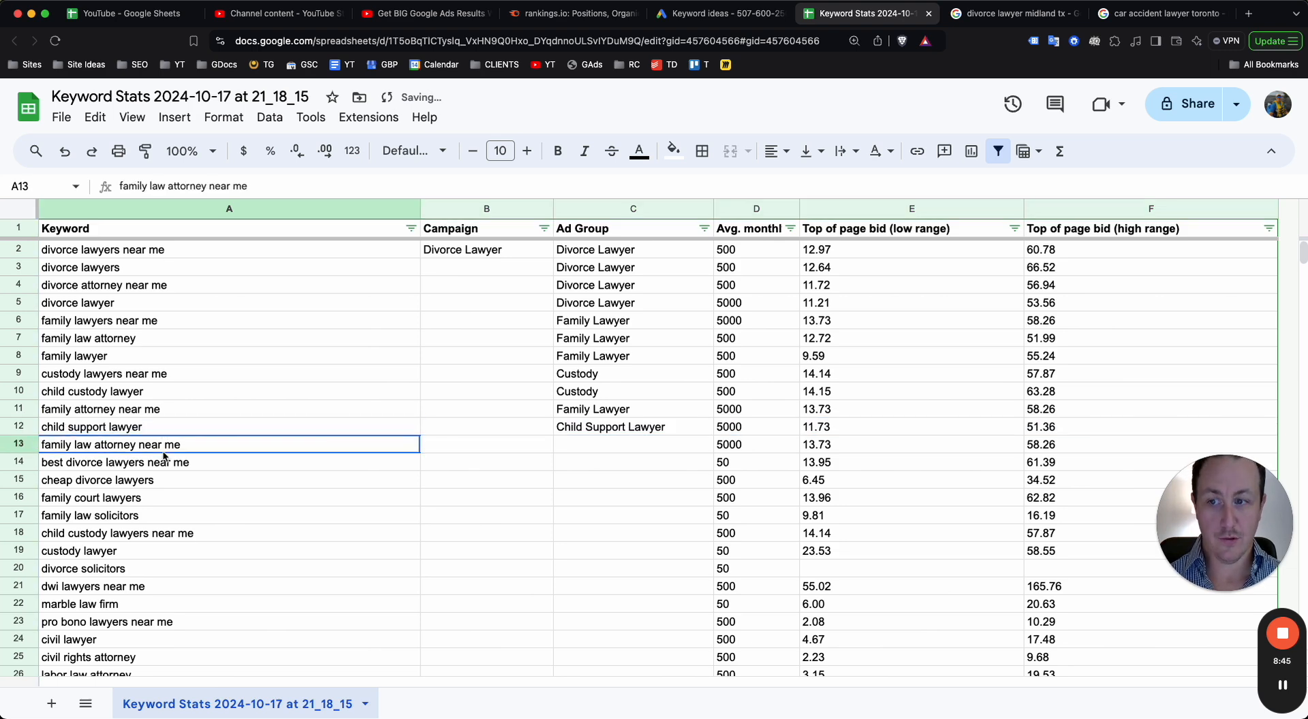
click(580, 444)
text(Family Lawyer)
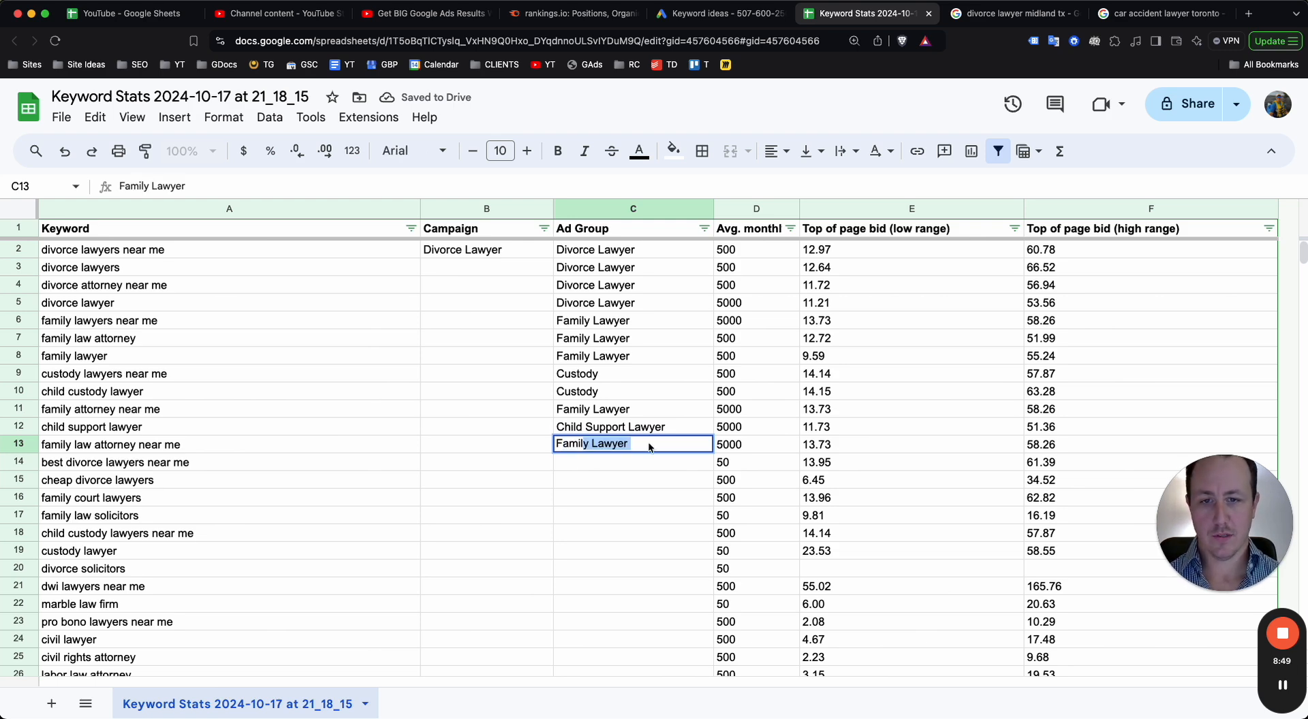
key(Return)
Step: Assign the "Divorce Lawyer" ad group to the keyword "best divorce lawyers near me" in row 14
click(601, 451)
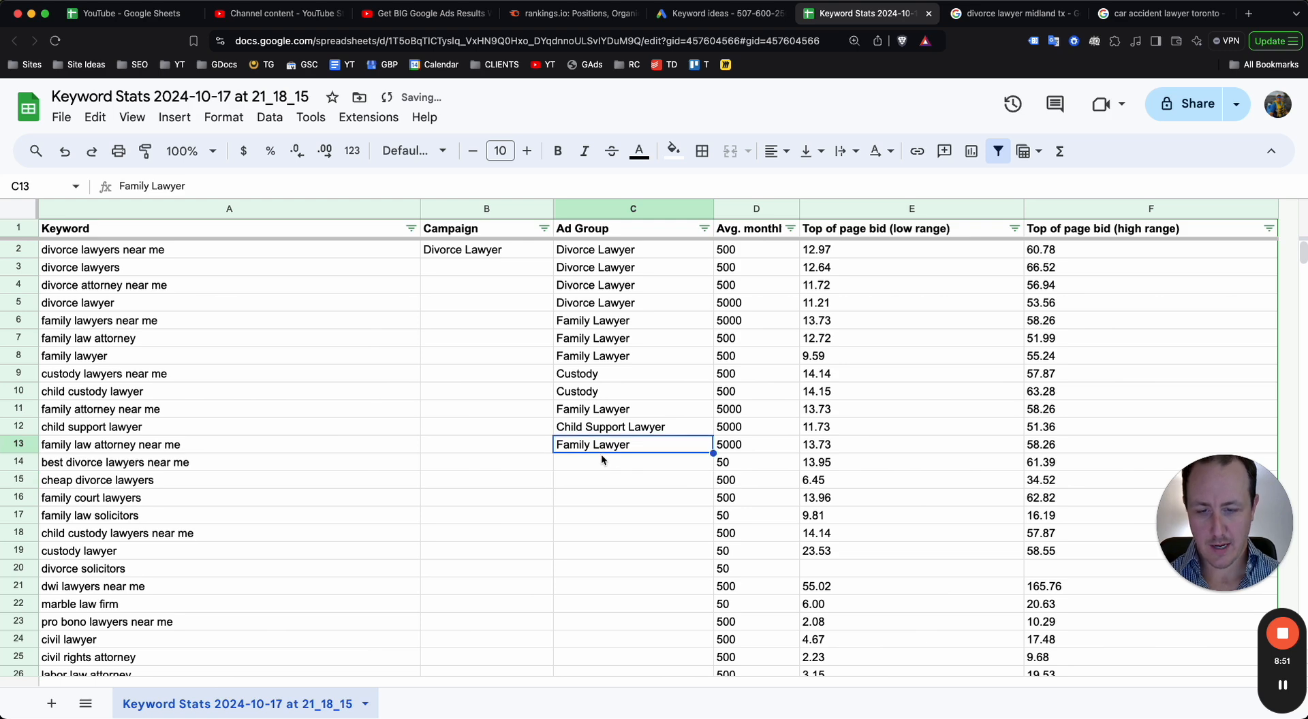
click(601, 455)
text(Div)
key(Return)
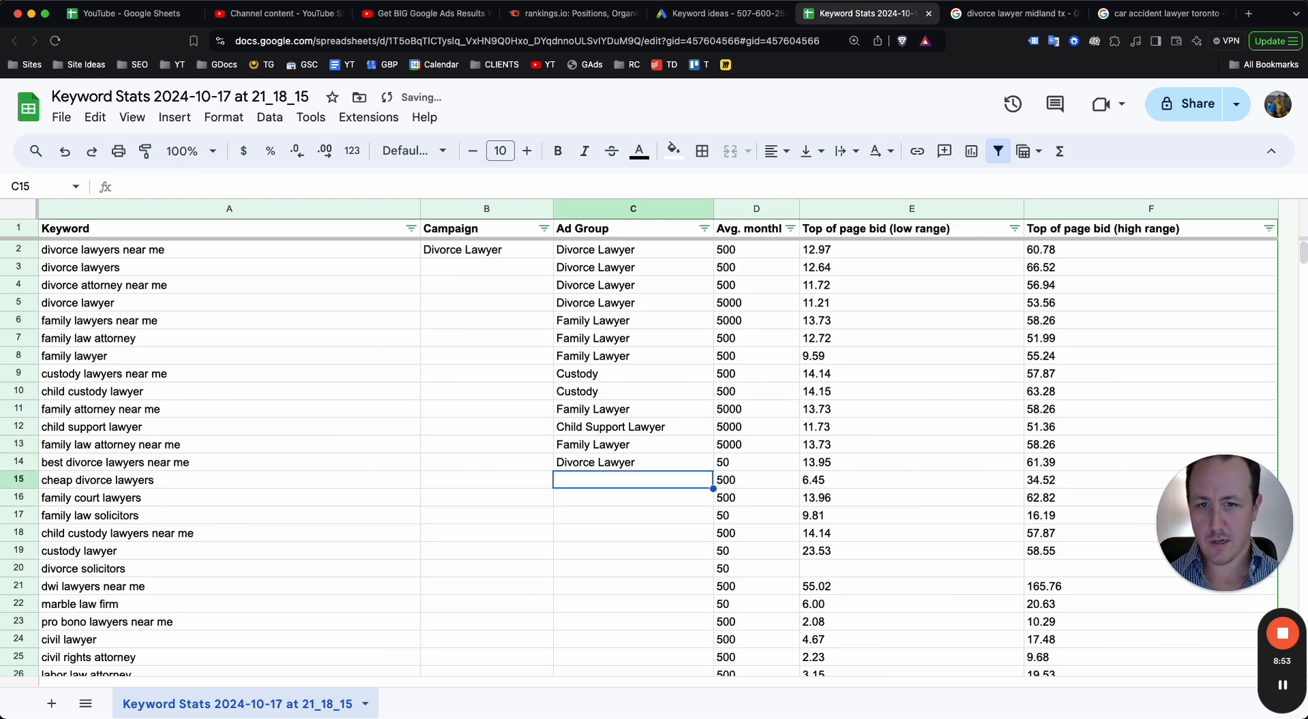
text(NL)
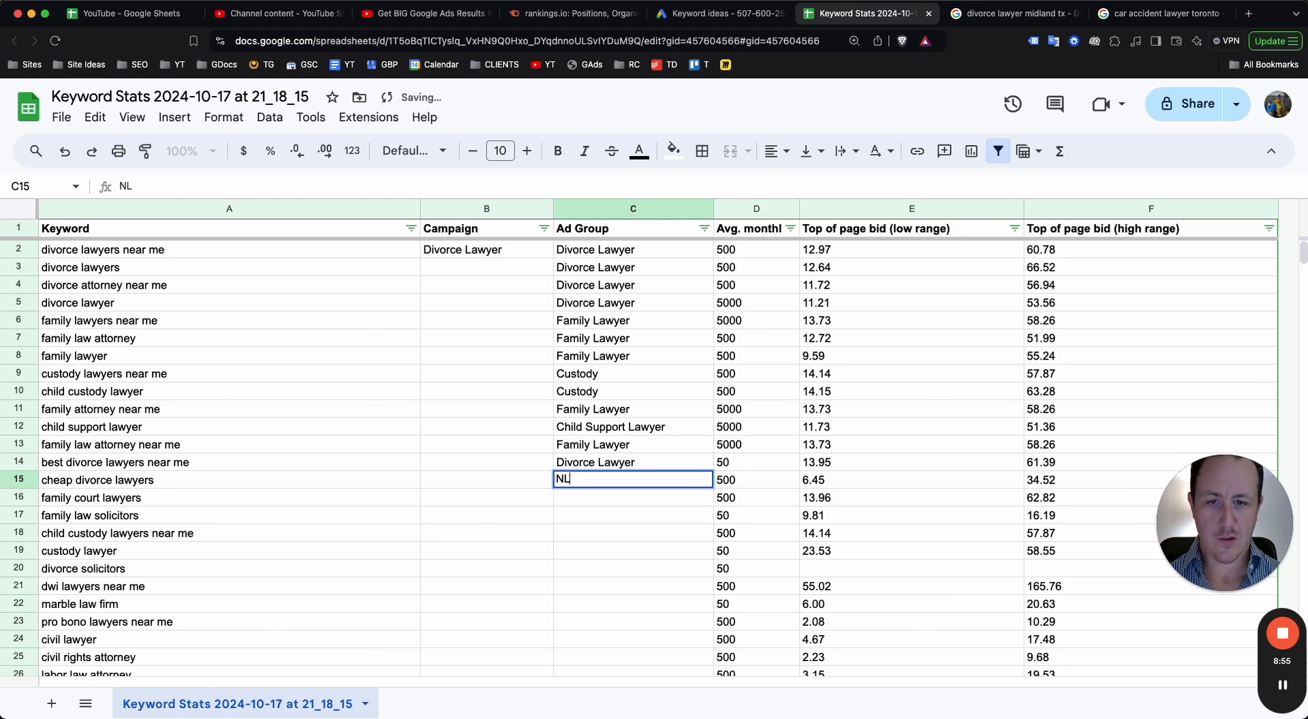
key(BackSpace)
text(NL)
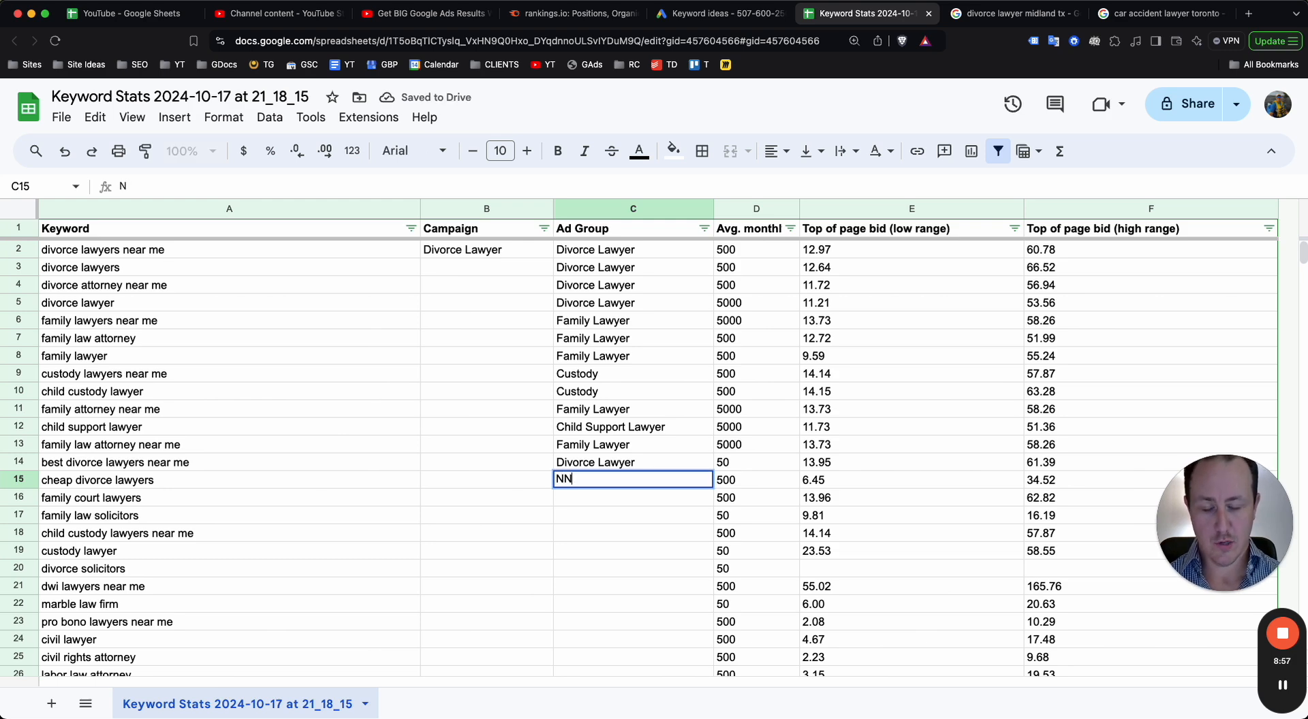
key(BackSpace)
key(BackSpace)
key(BackSpace)
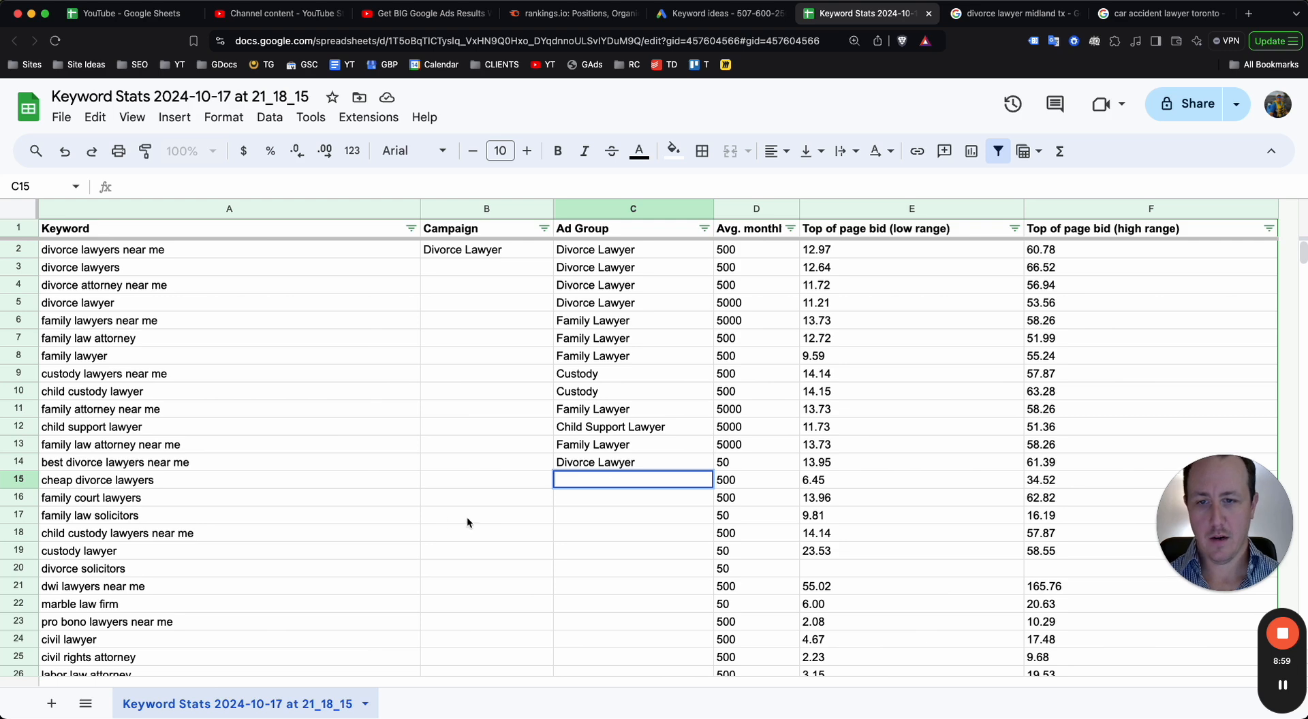
Step: Check the top of page bids for the keyword "cheap divorce lawyers" in row 15
click(443, 510)
click(642, 478)
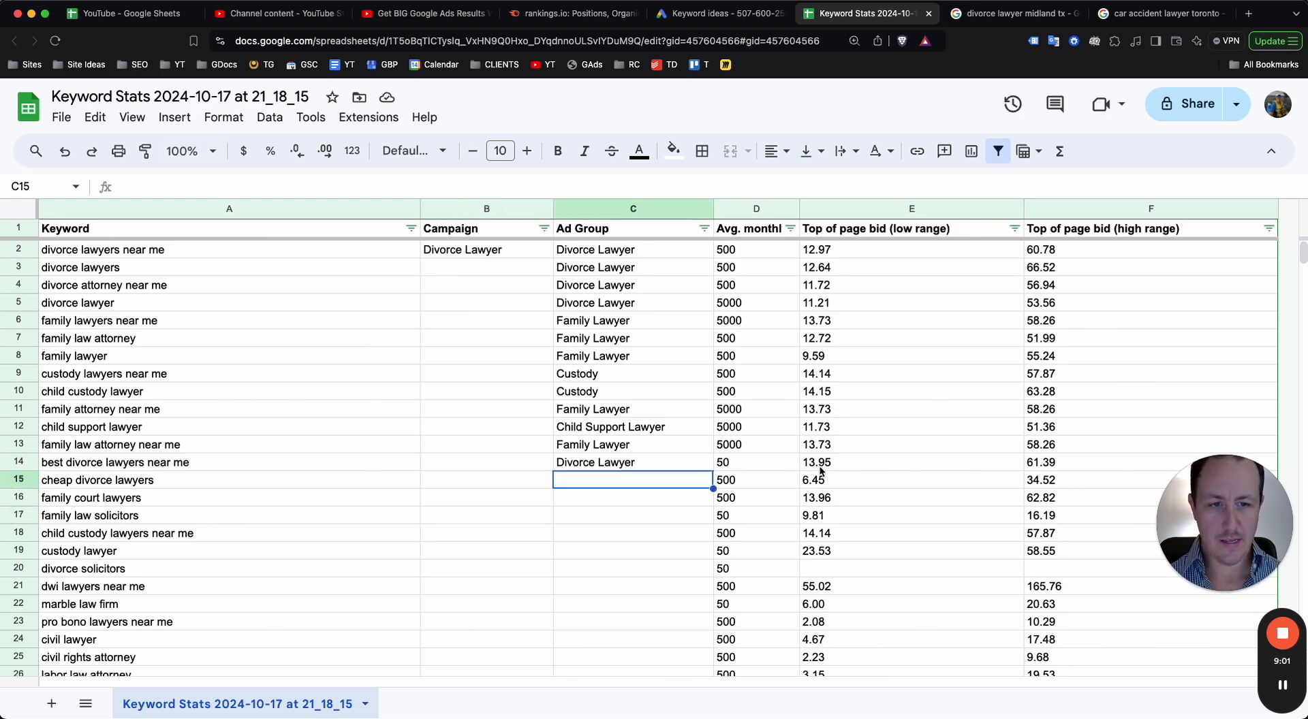
click(1040, 485)
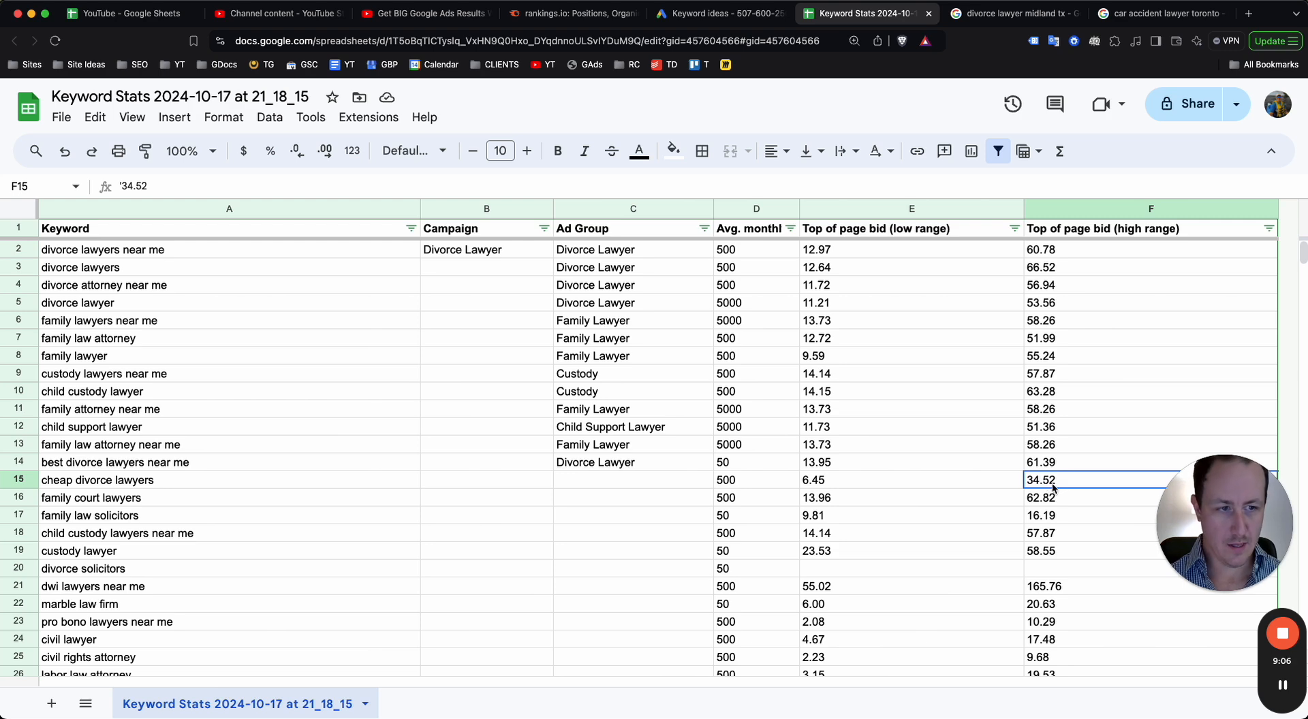
Step: Enter "NKL" as the ad group for the keyword "cheap divorce lawyers" in row 15
click(589, 469)
click(590, 480)
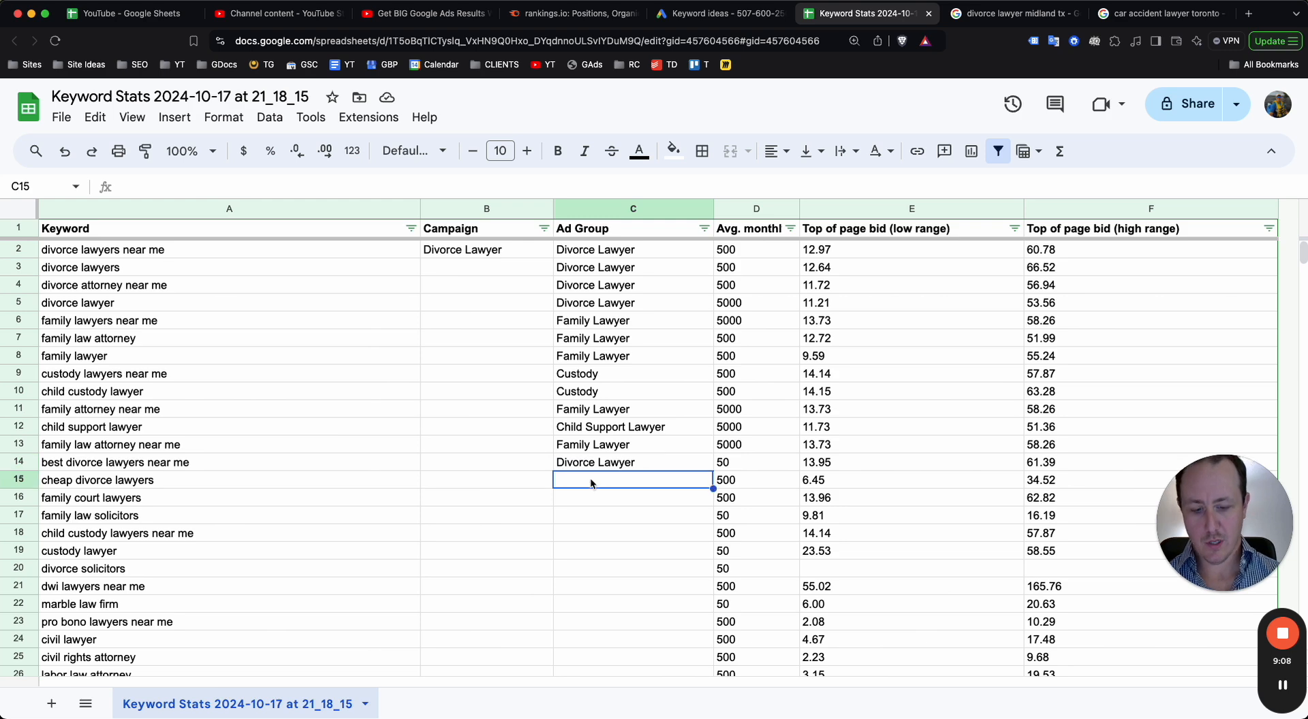
text(NKL)
click(601, 541)
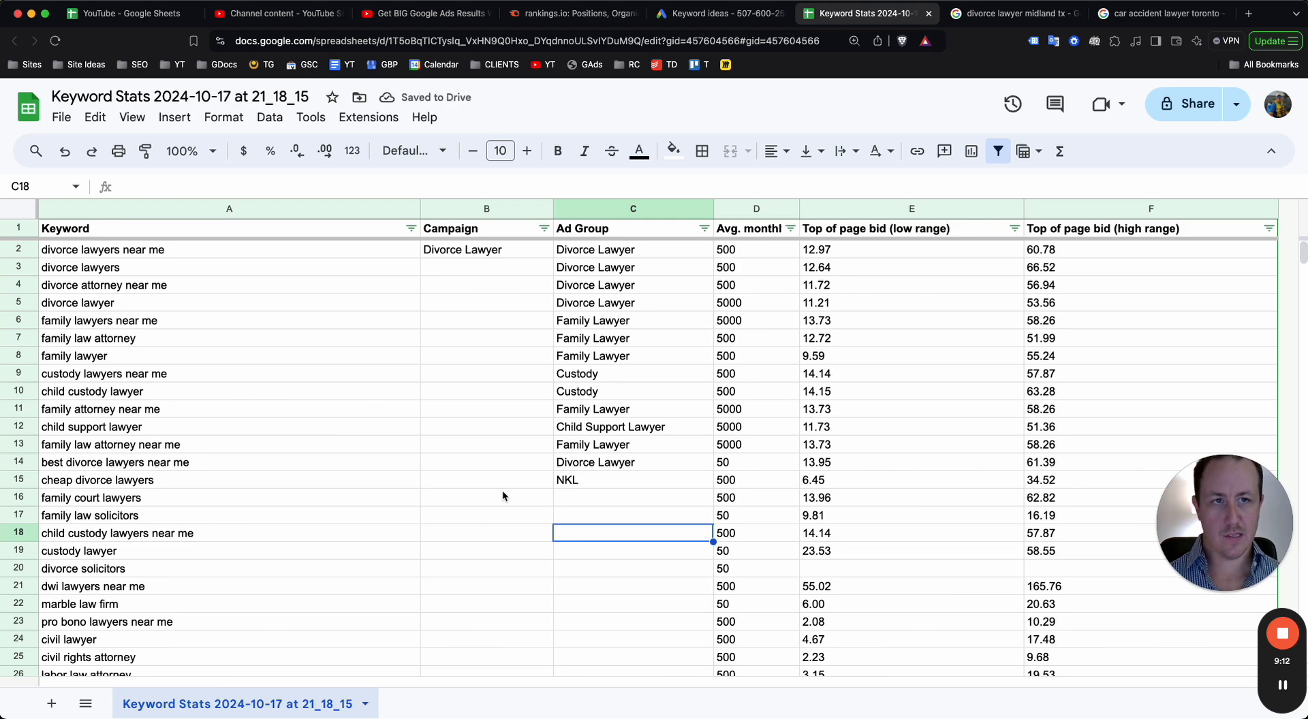
Step: Switch to Google Ads Keyword Planner and get keyword ideas for "divorce lawyer" in place of the current search term
click(727, 14)
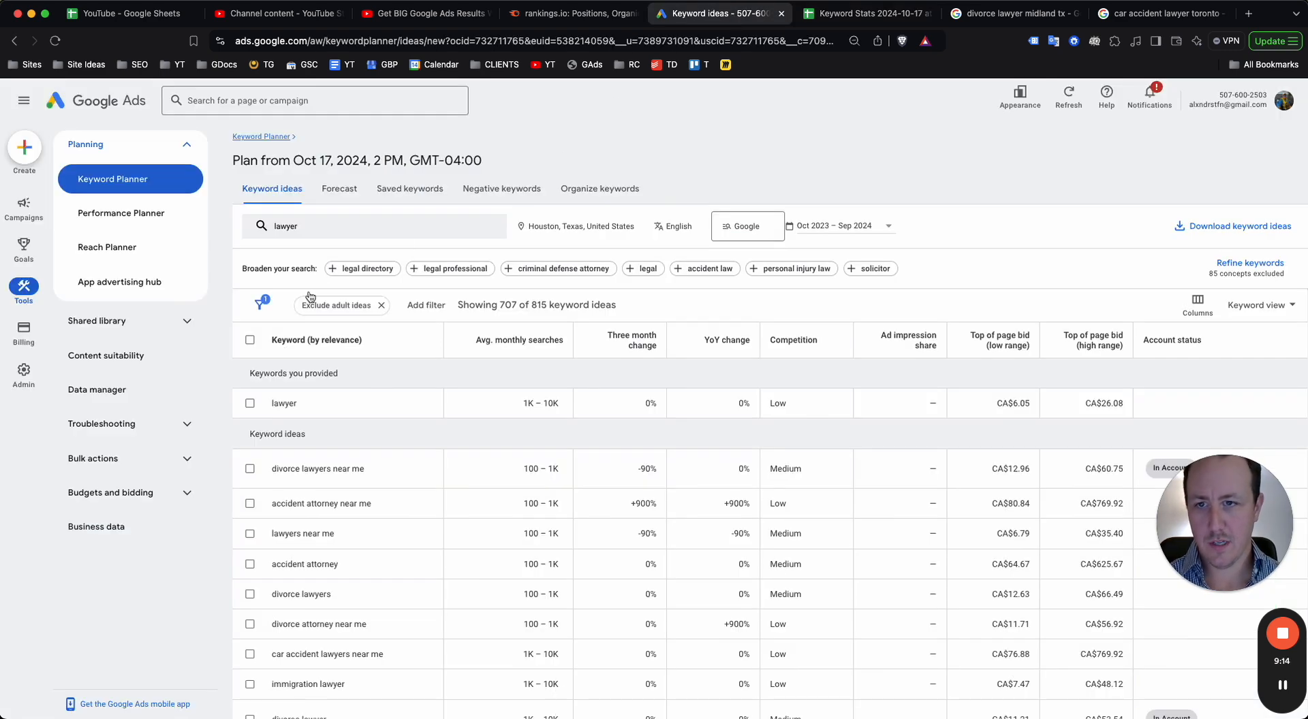
click(331, 230)
click(331, 288)
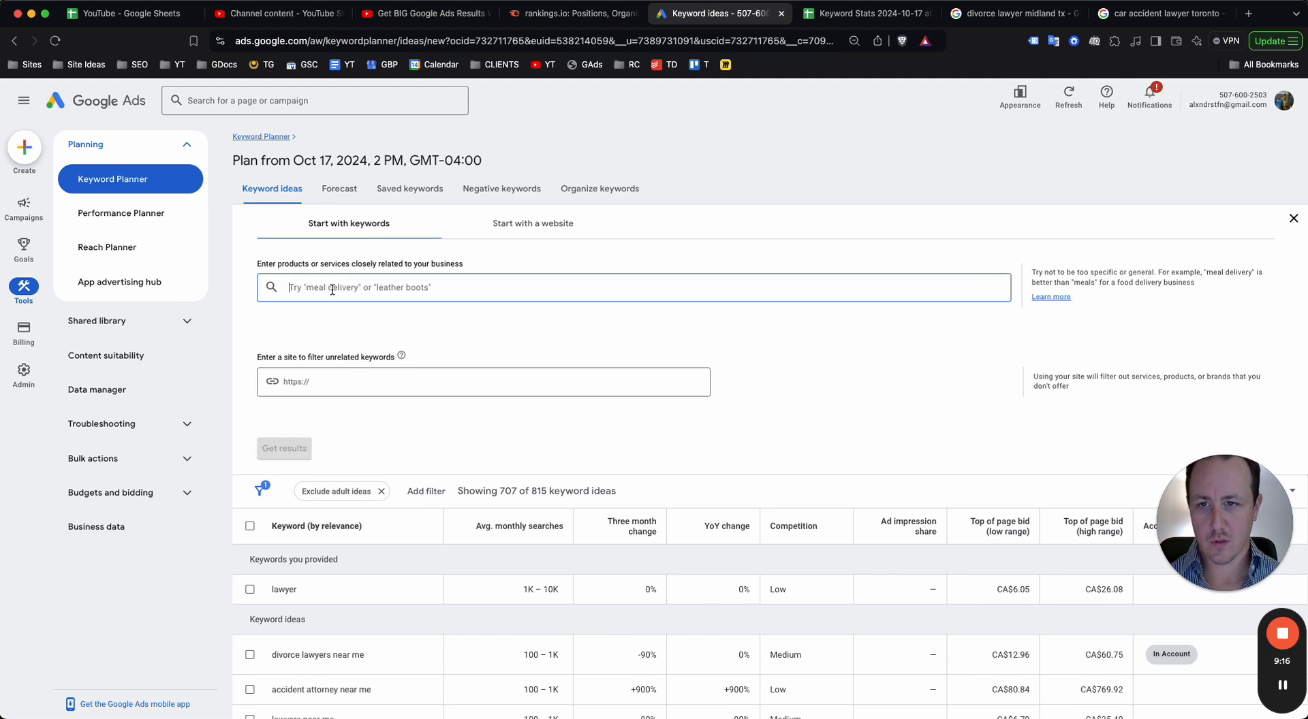
text(divorce alwye)
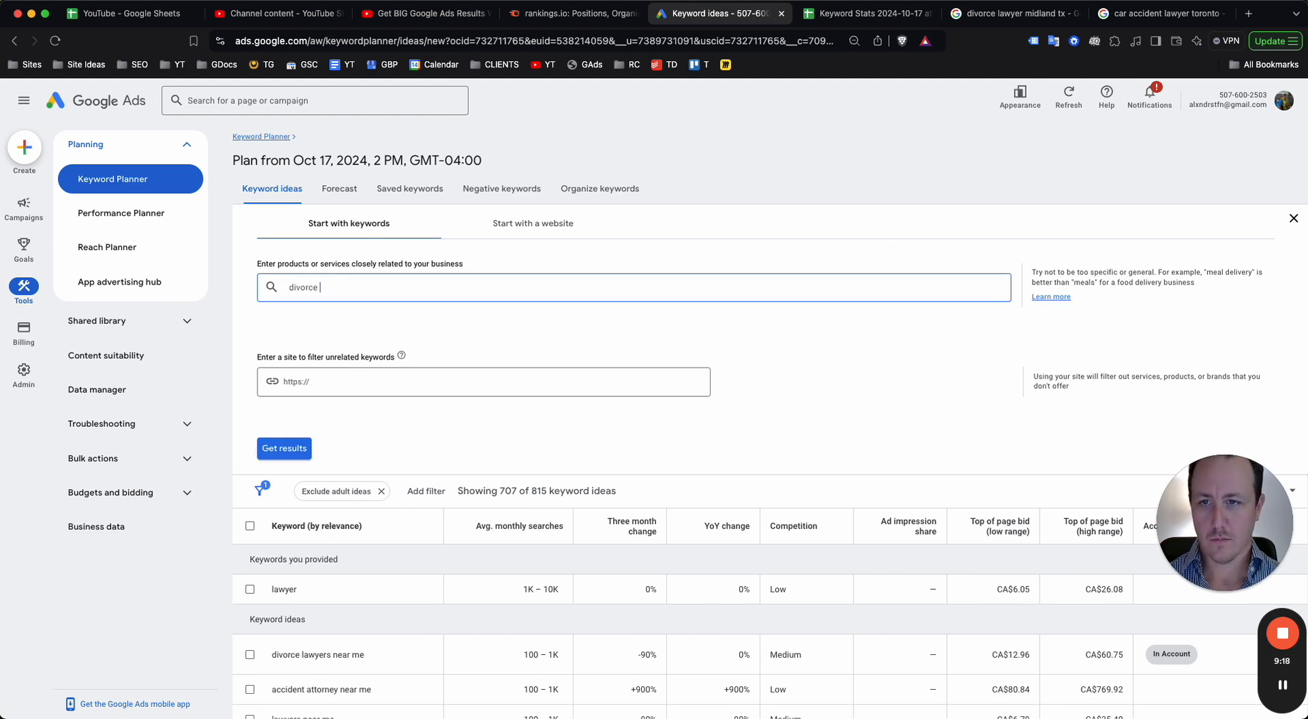
key(BackSpace)
key(BackSpace)
key(BackSpace)
key(BackSpace)
key(BackSpace)
text(lawyer)
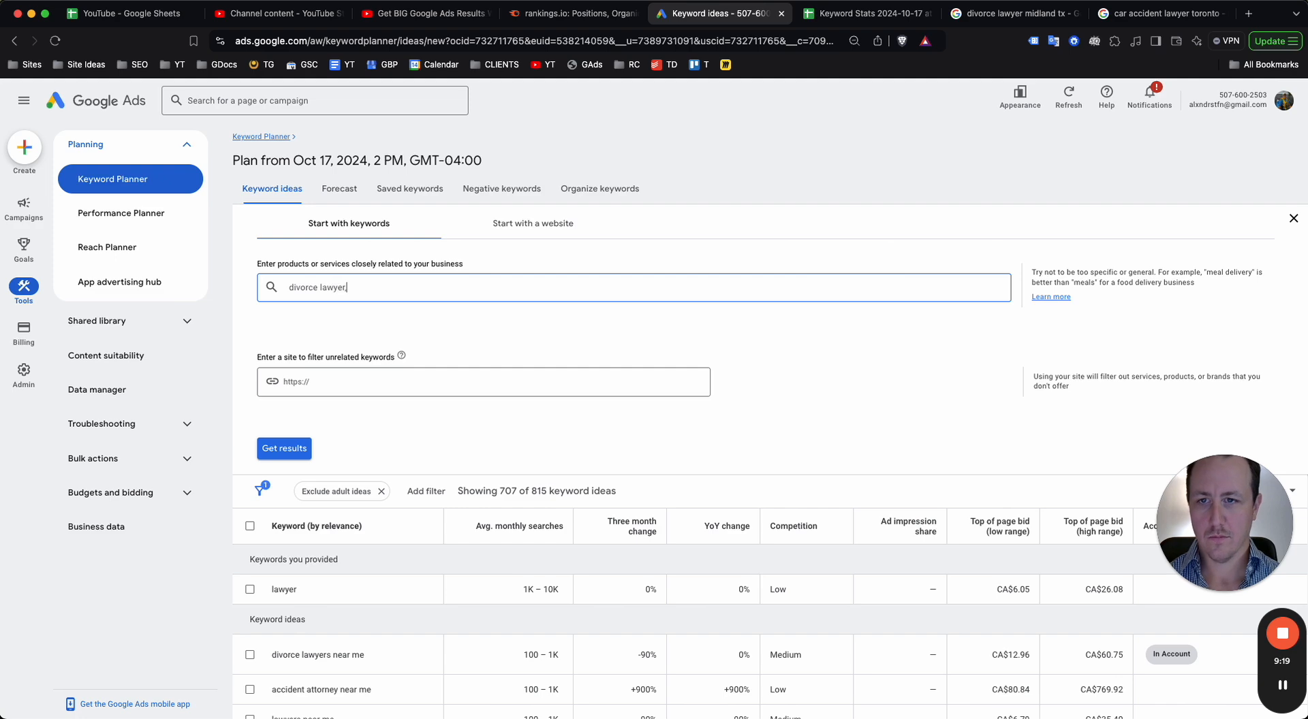
key(Return)
click(277, 458)
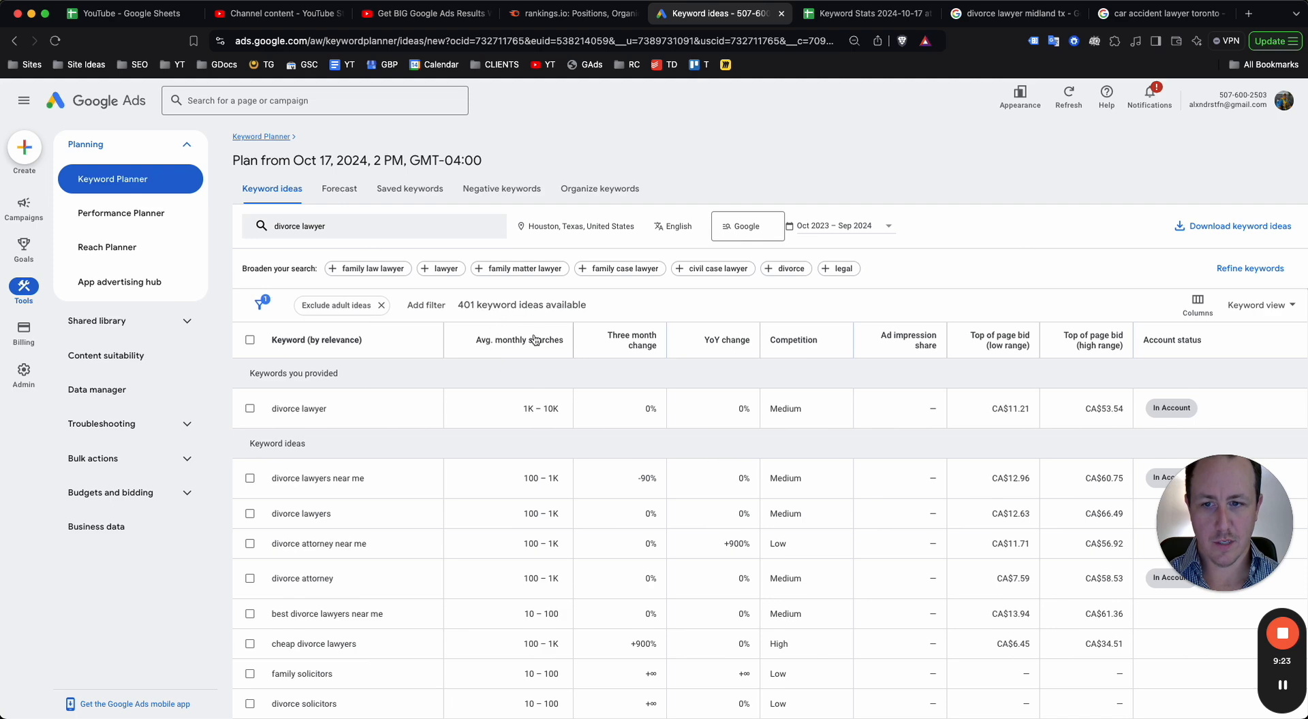
Step: Examine the divorce lawyer keyword ideas for qualifiers that suggest separate ad groups or negative keywords, noting their search volumes and bids
scroll(373, 463, down, 10)
scroll(352, 556, down, 5)
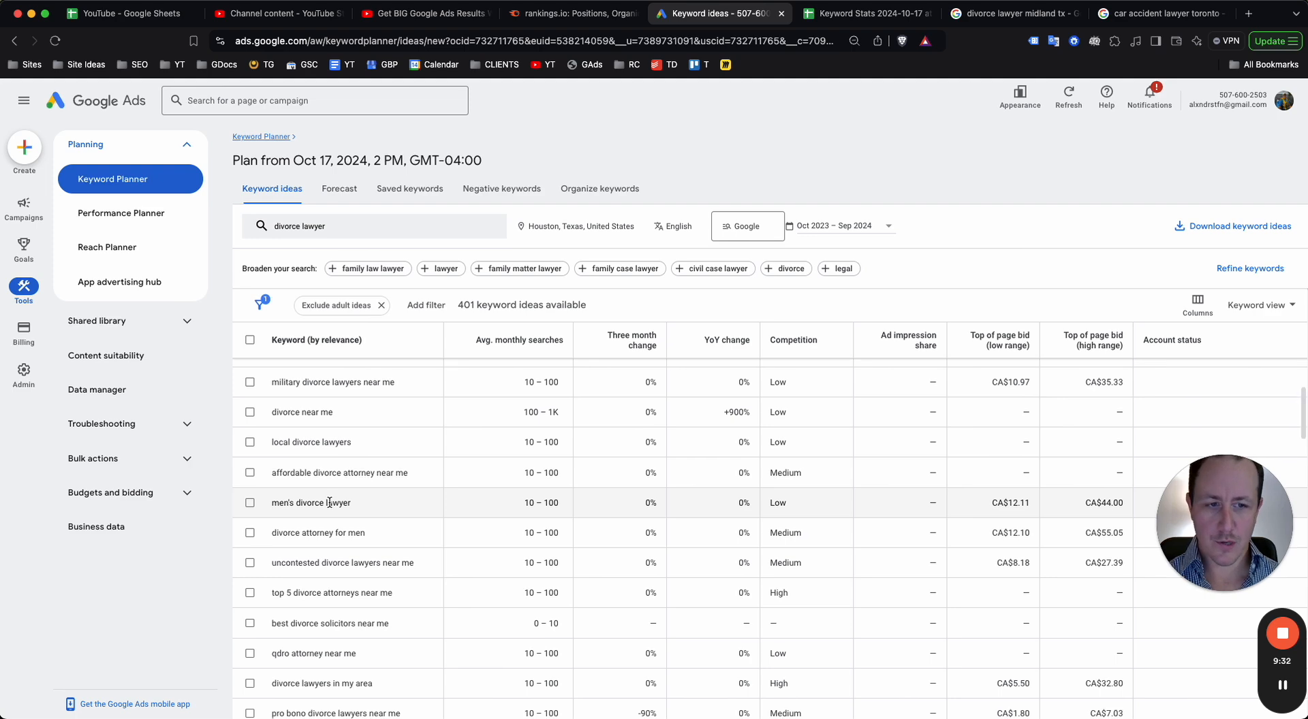
scroll(331, 501, down, 1)
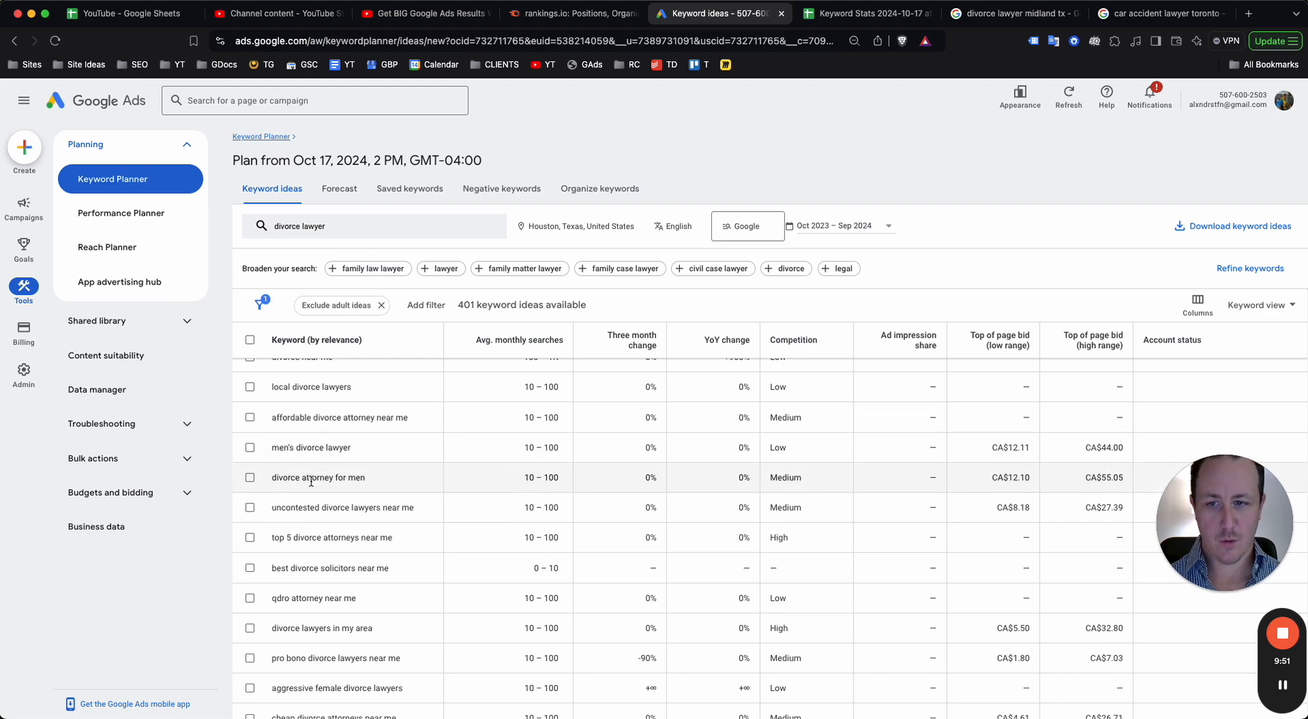
scroll(305, 480, up, 5)
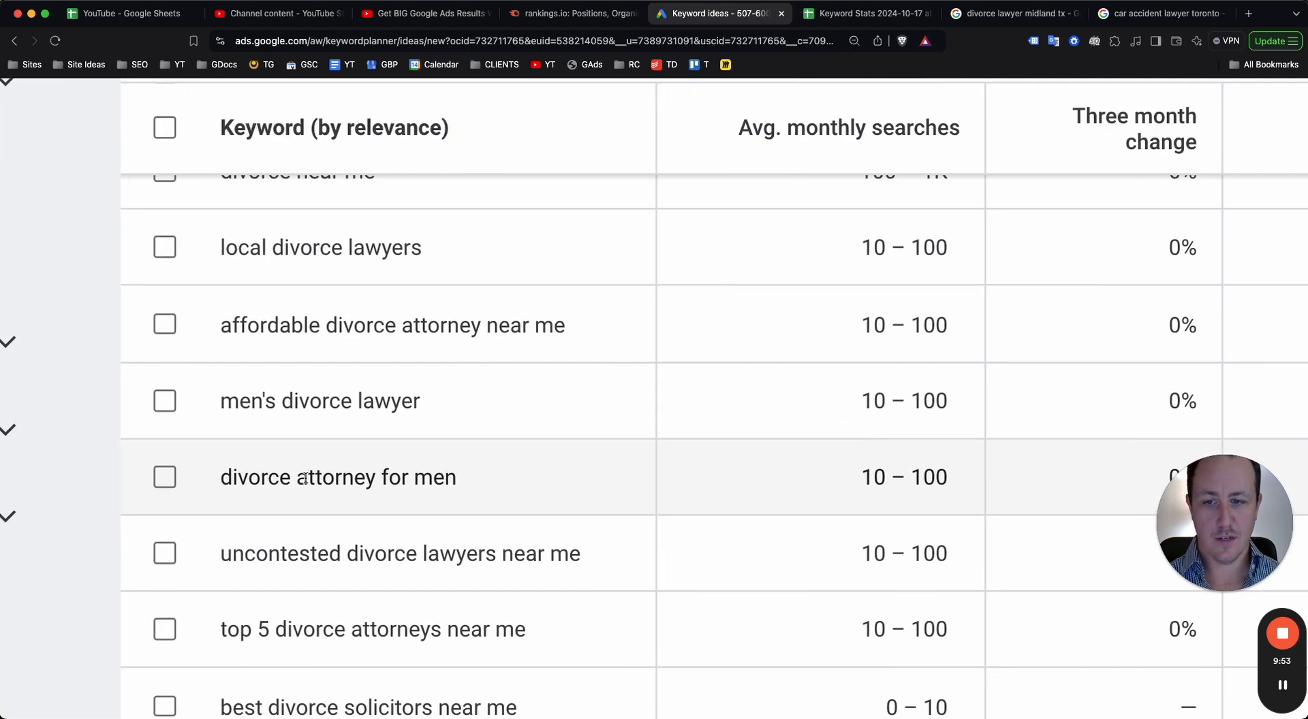
scroll(305, 479, down, 5)
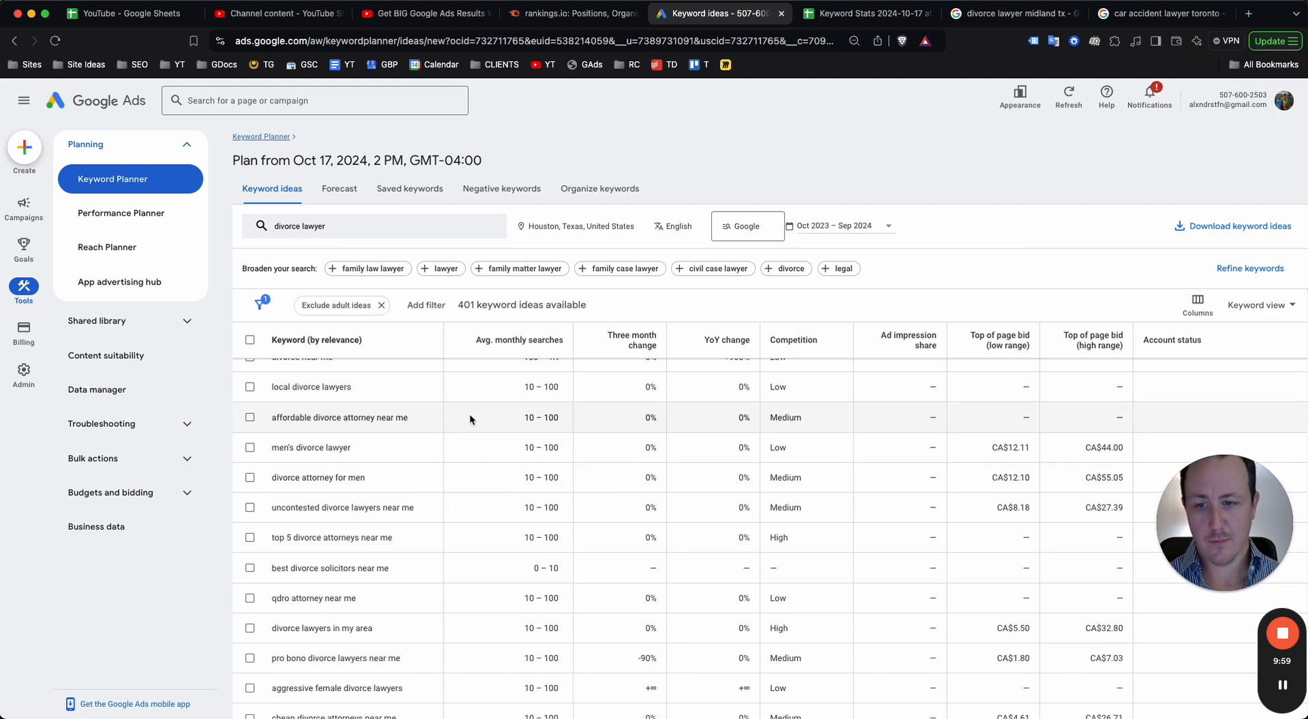
scroll(469, 414, down, 3)
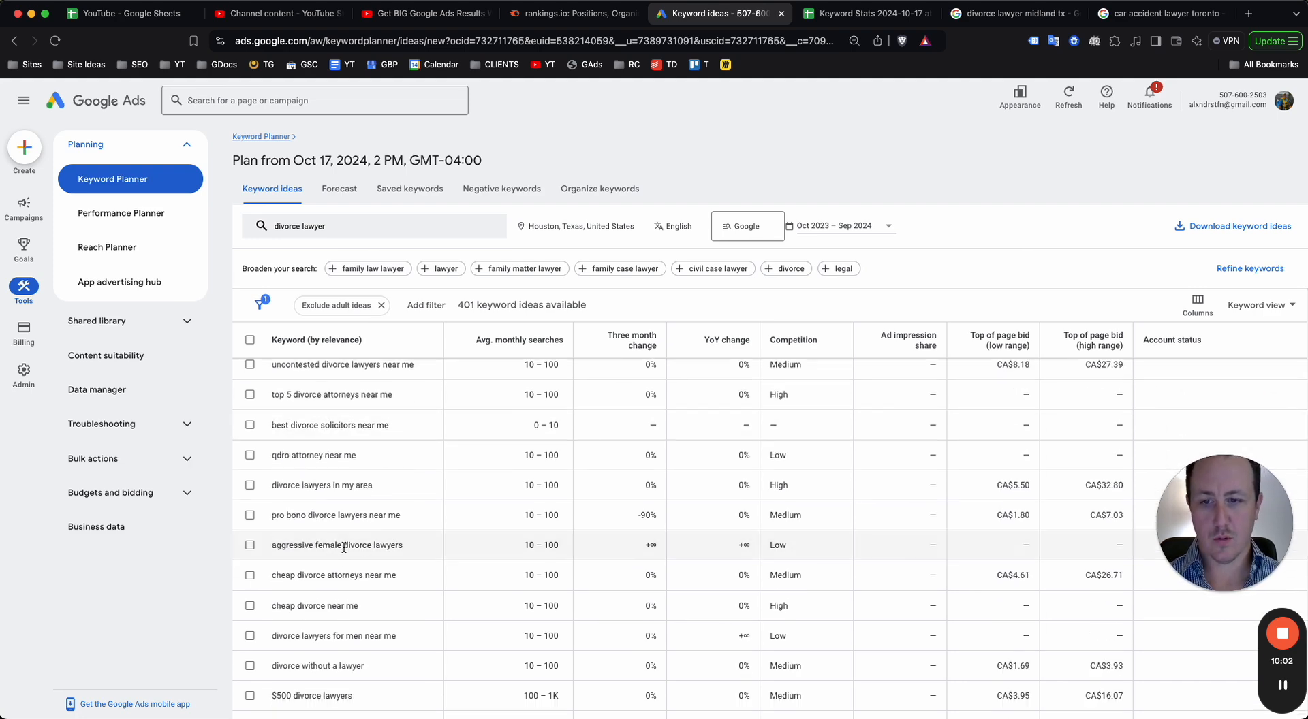
scroll(358, 545, down, 2)
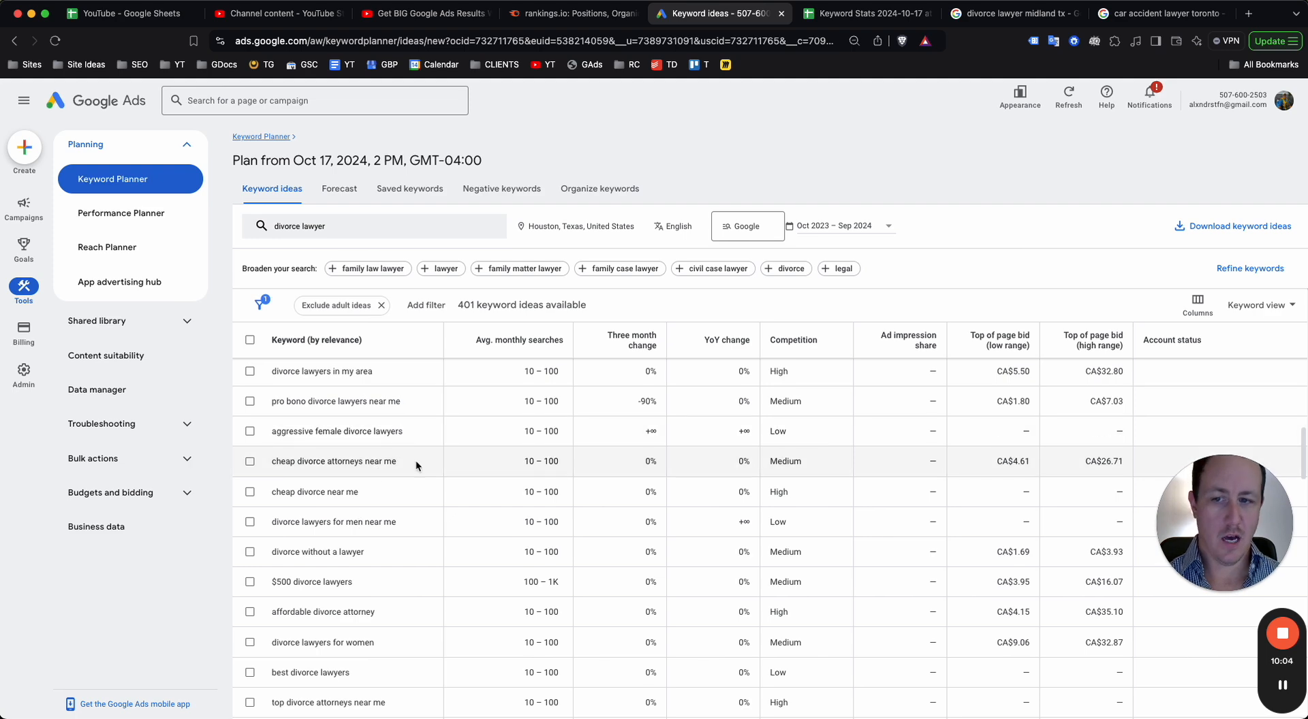
scroll(415, 473, down, 1)
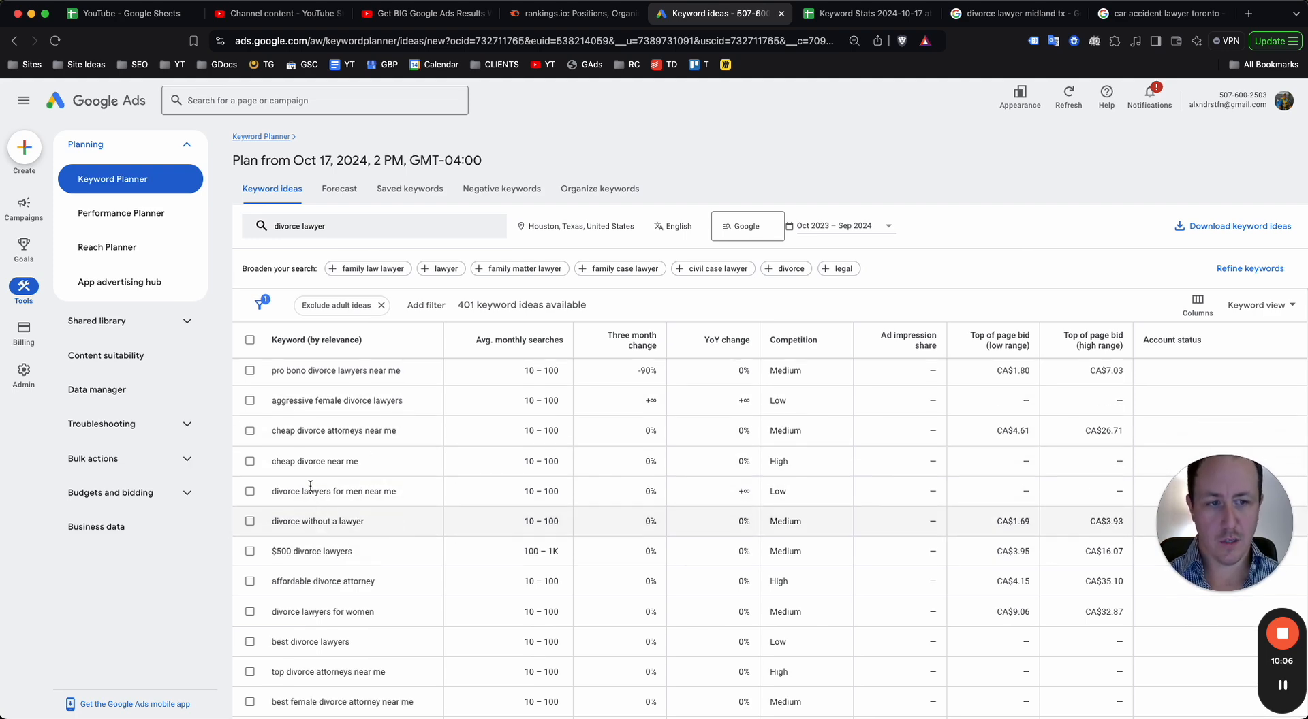
scroll(352, 496, down, 2)
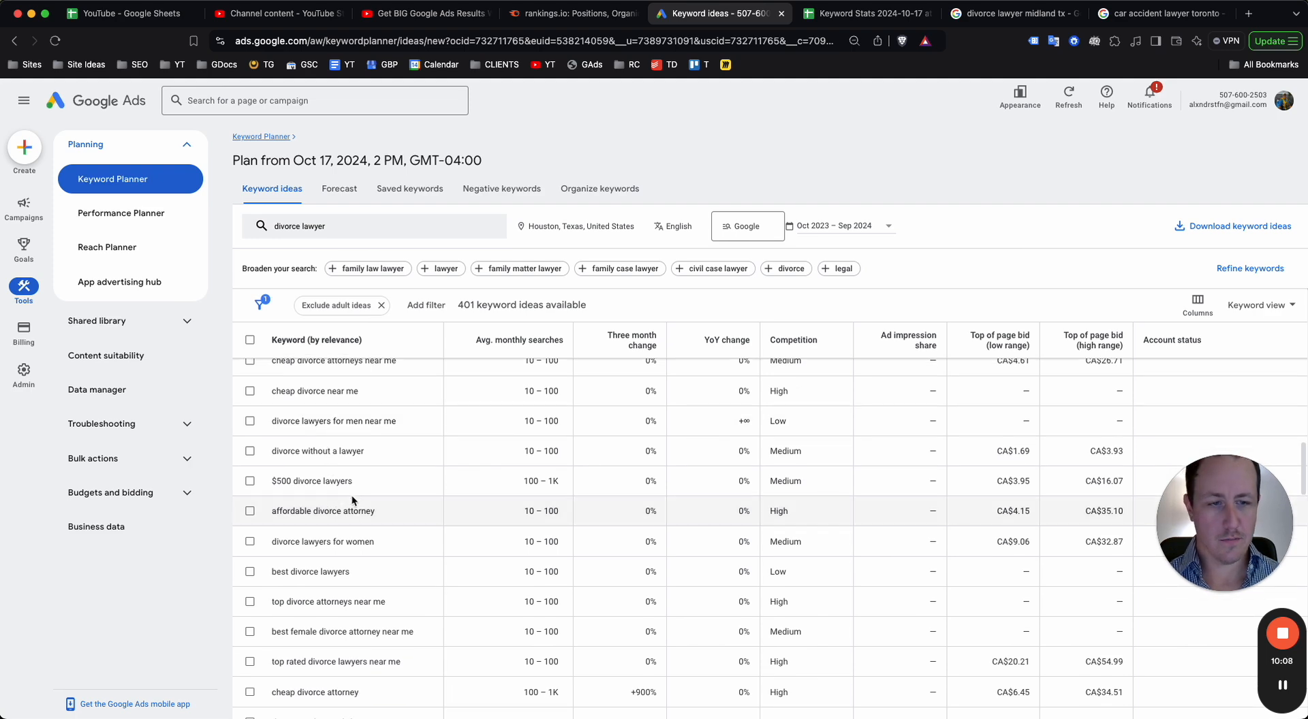
scroll(361, 514, down, 2)
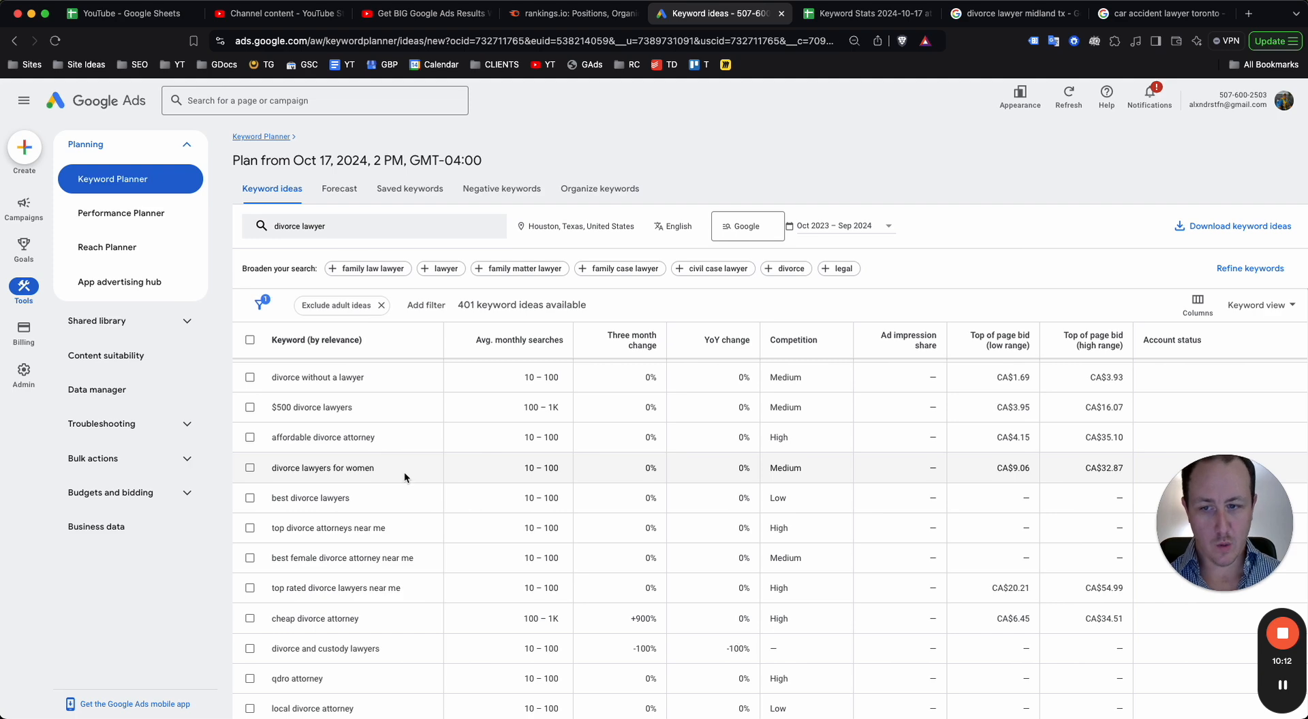
scroll(483, 485, down, 3)
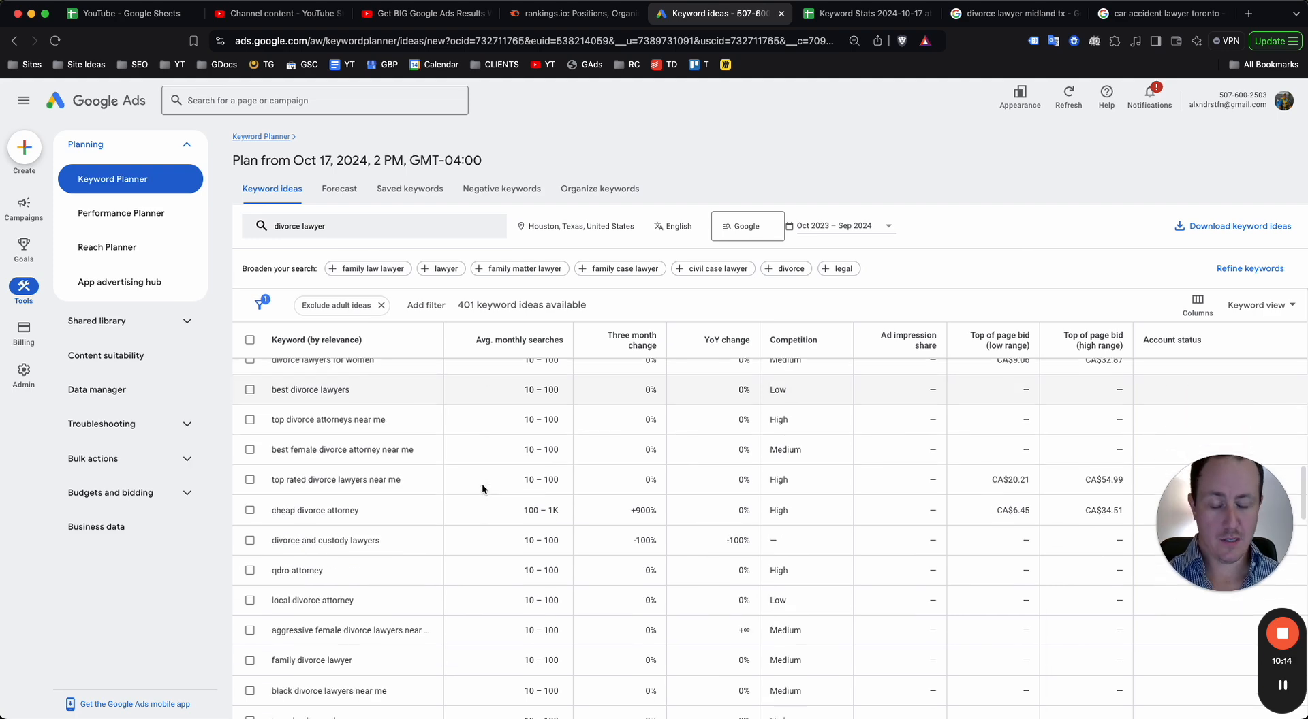
scroll(482, 489, down, 6)
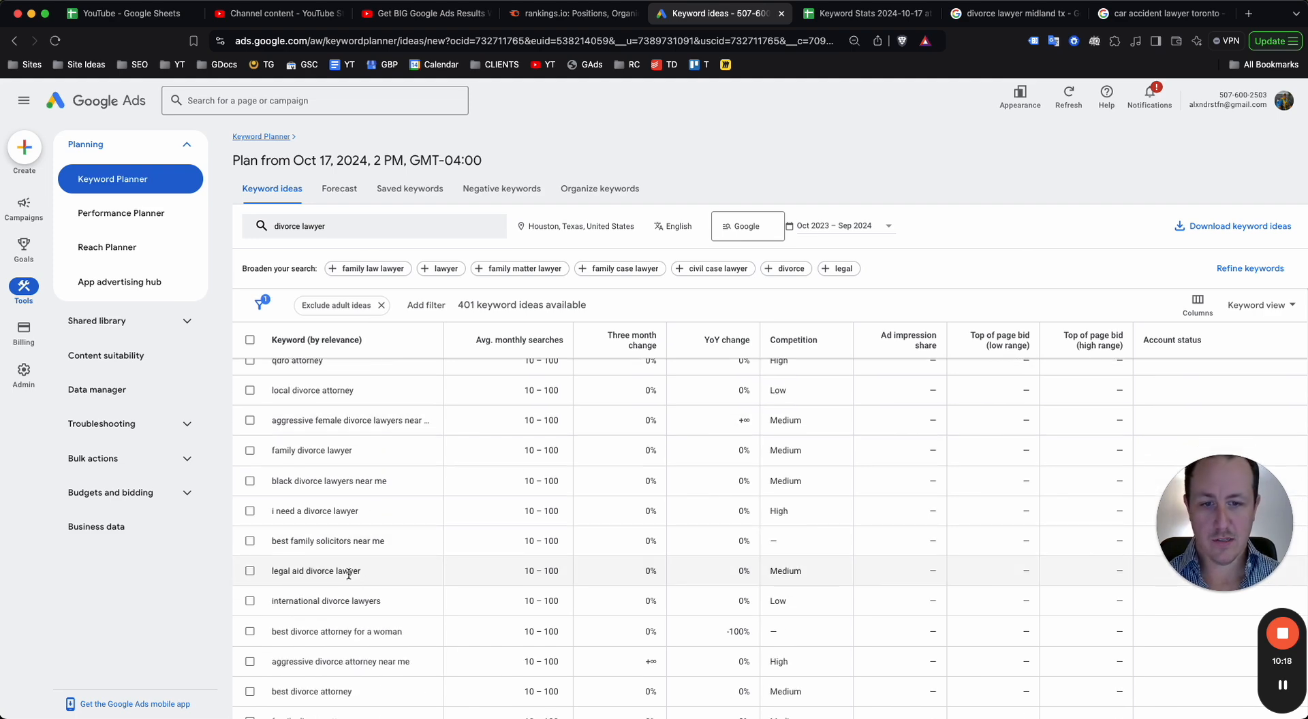
scroll(346, 585, down, 2)
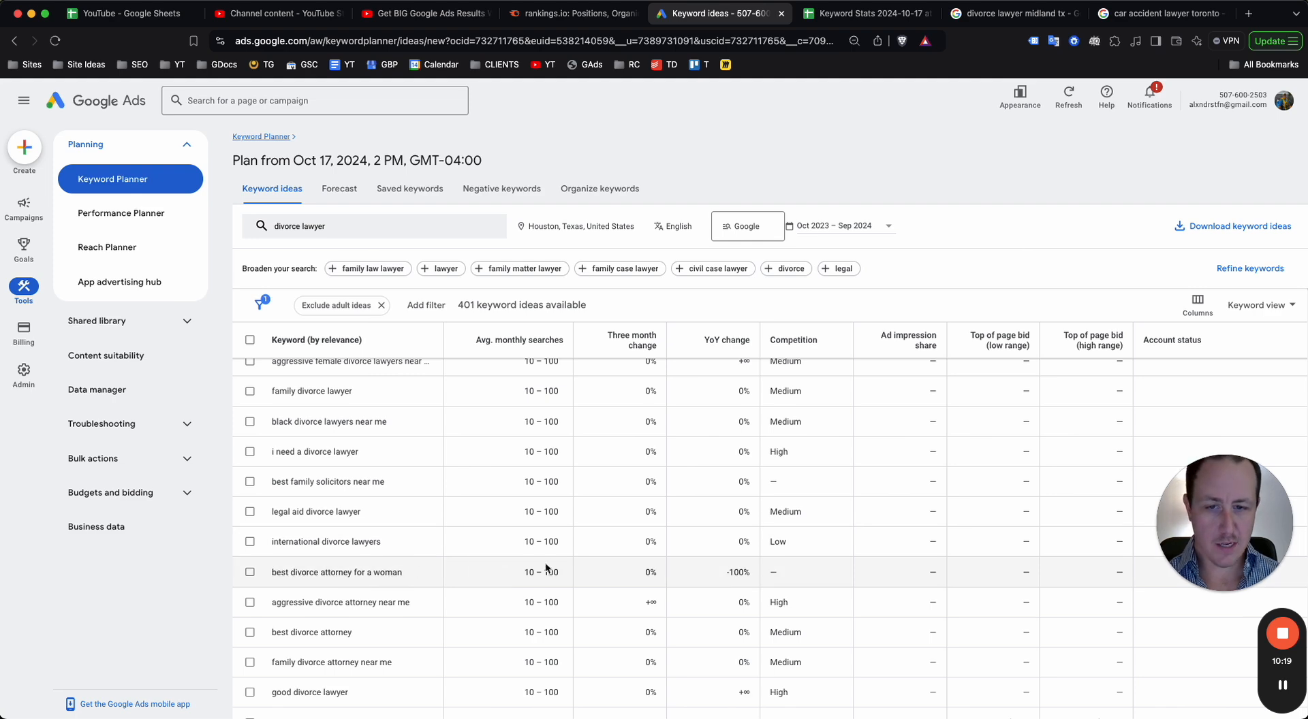
scroll(452, 545, down, 10)
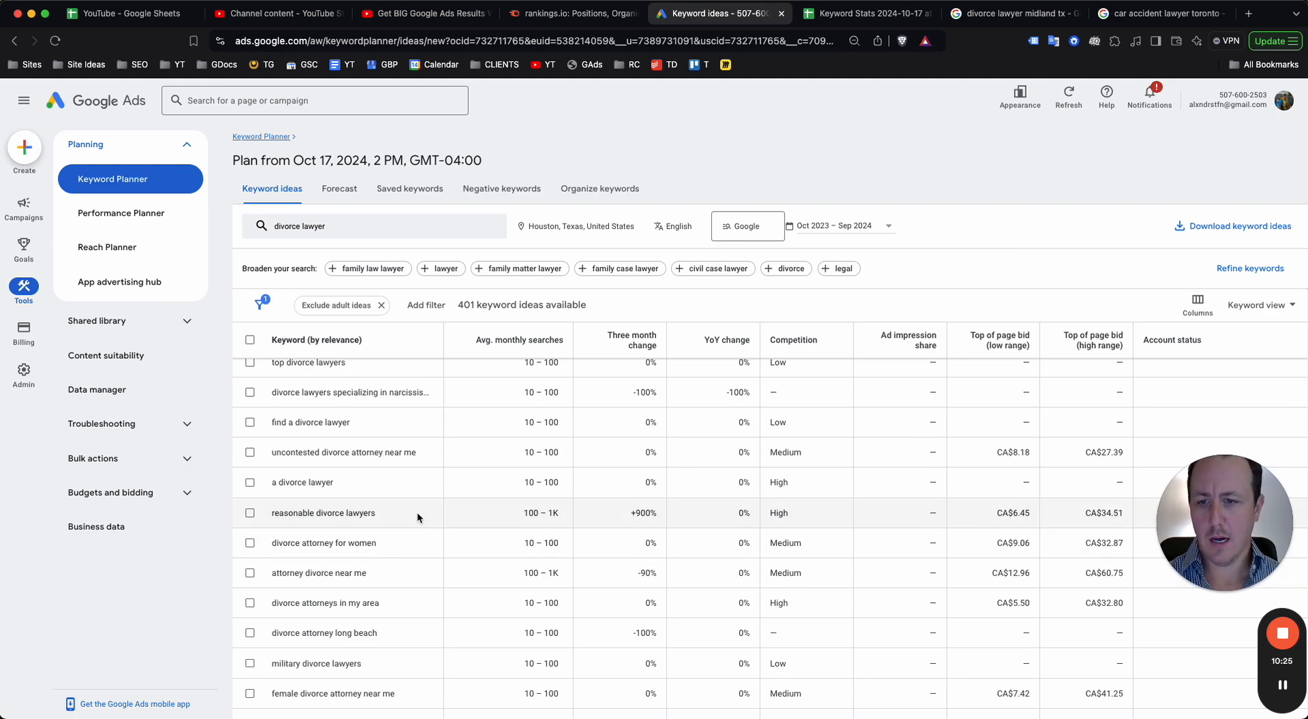
scroll(417, 512, down, 1)
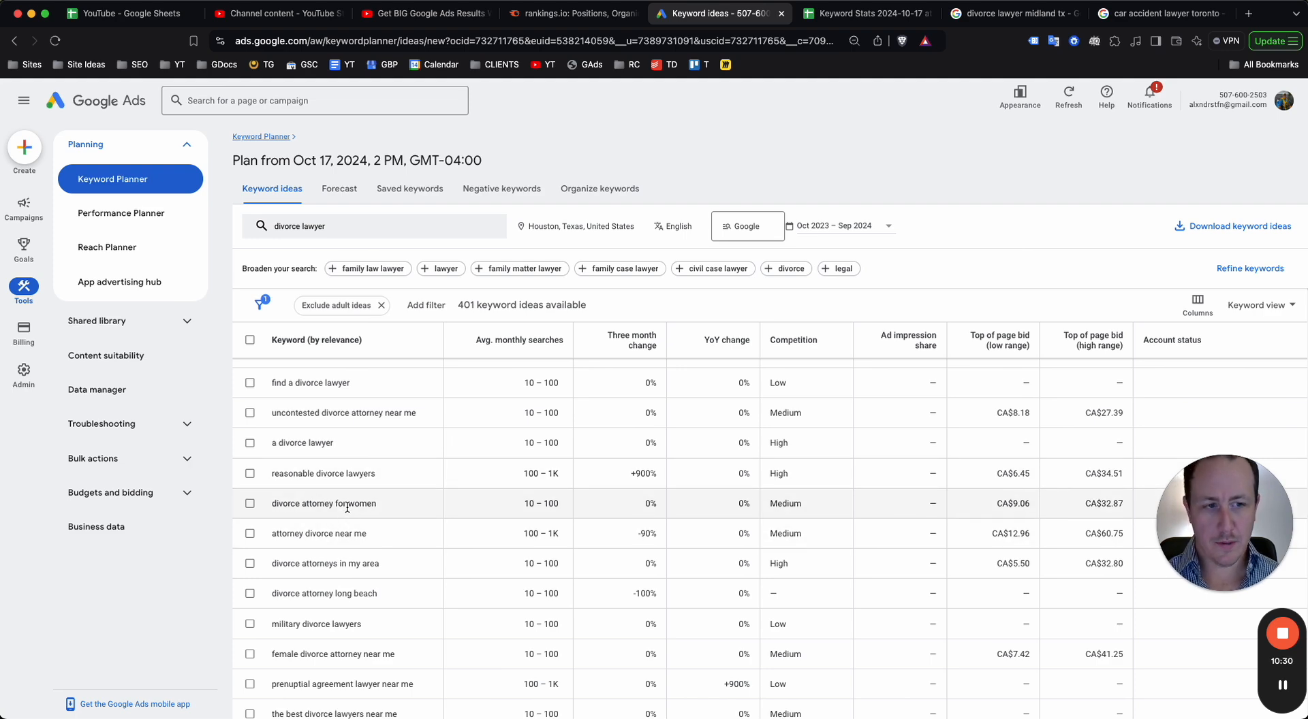
scroll(346, 506, up, 10)
scroll(346, 506, down, 3)
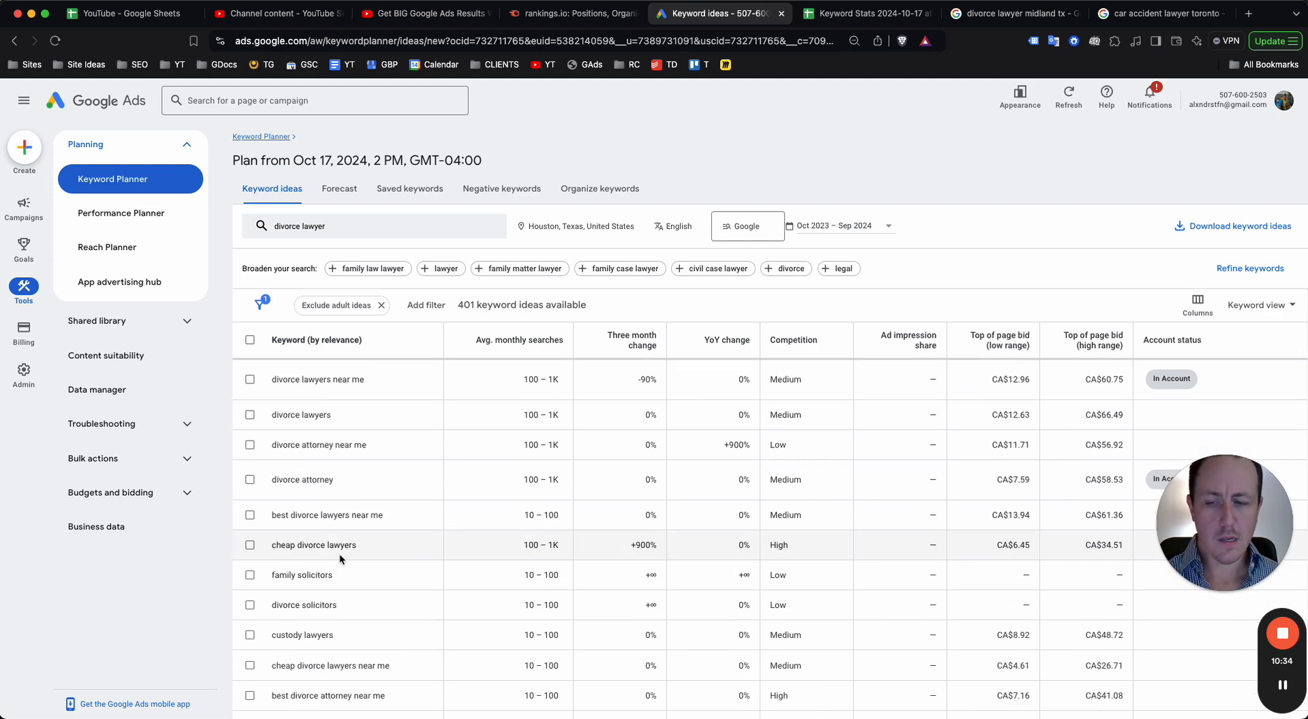
scroll(317, 541, down, 10)
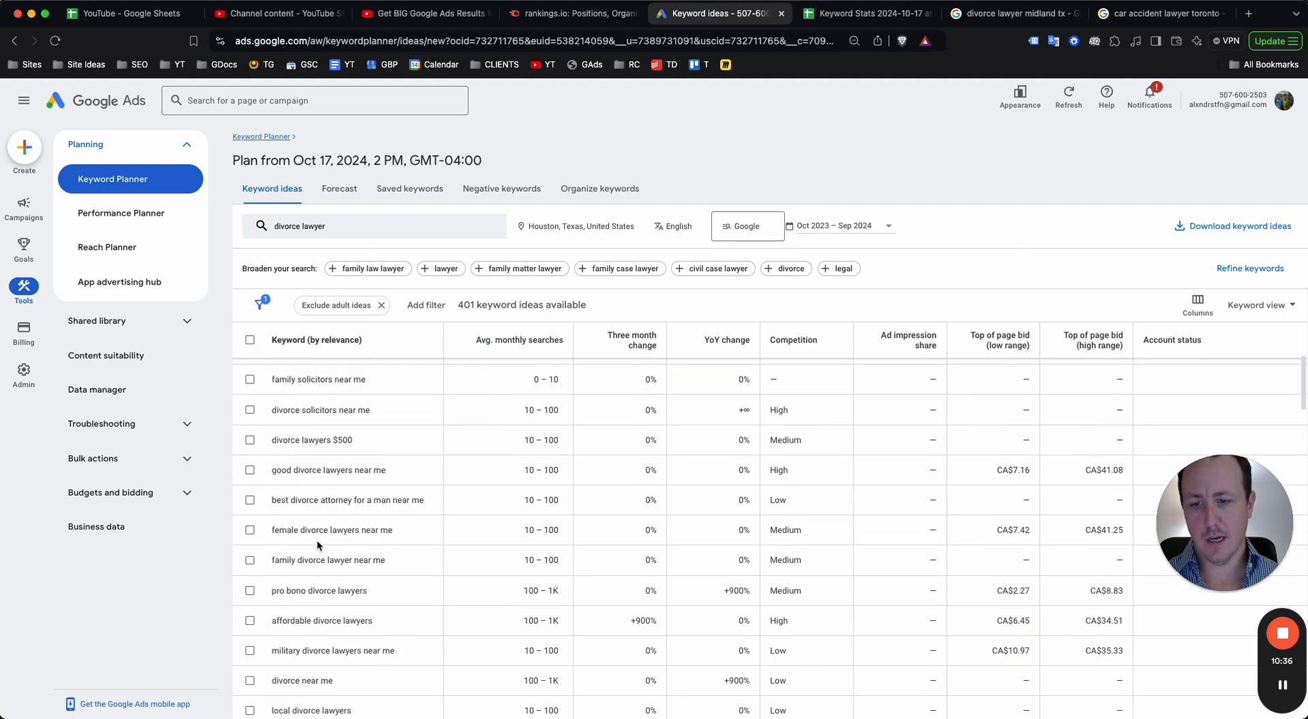
scroll(317, 541, up, 10)
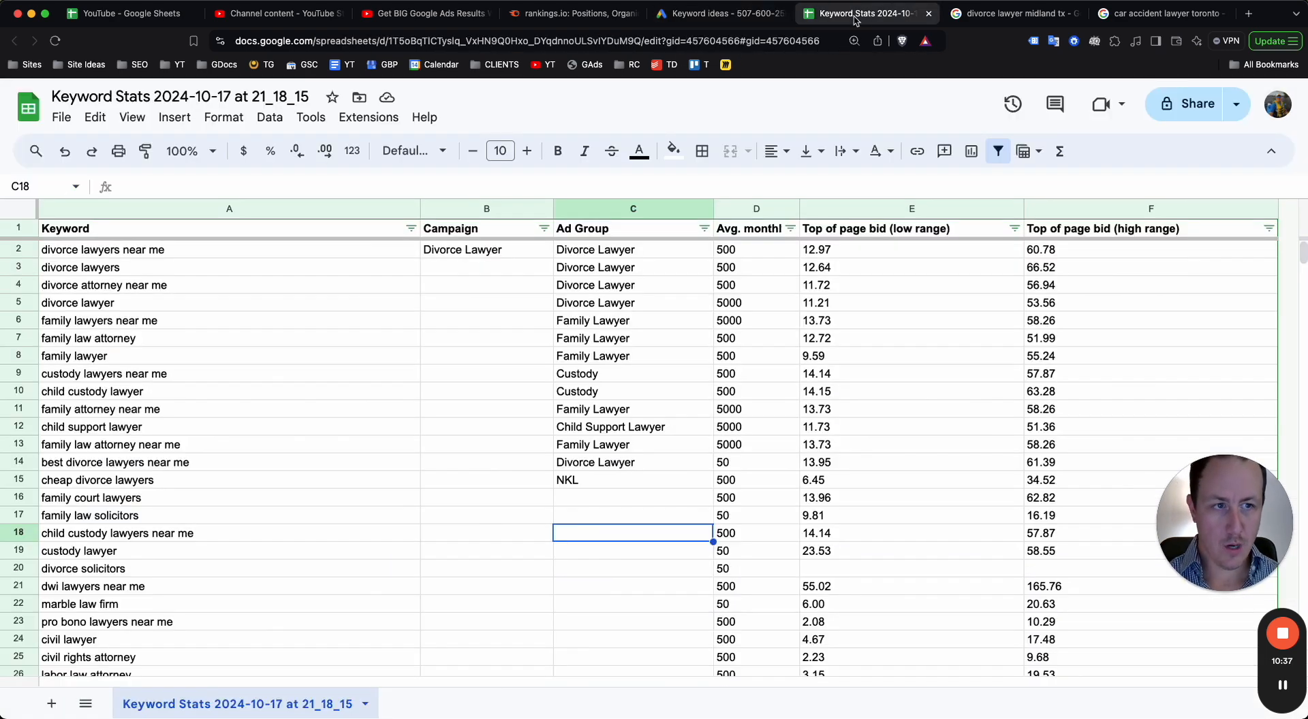
Step: Switch back to the Keyword Stats spreadsheet and review the campaign and ad group assignments in rows 2 to 14
click(857, 15)
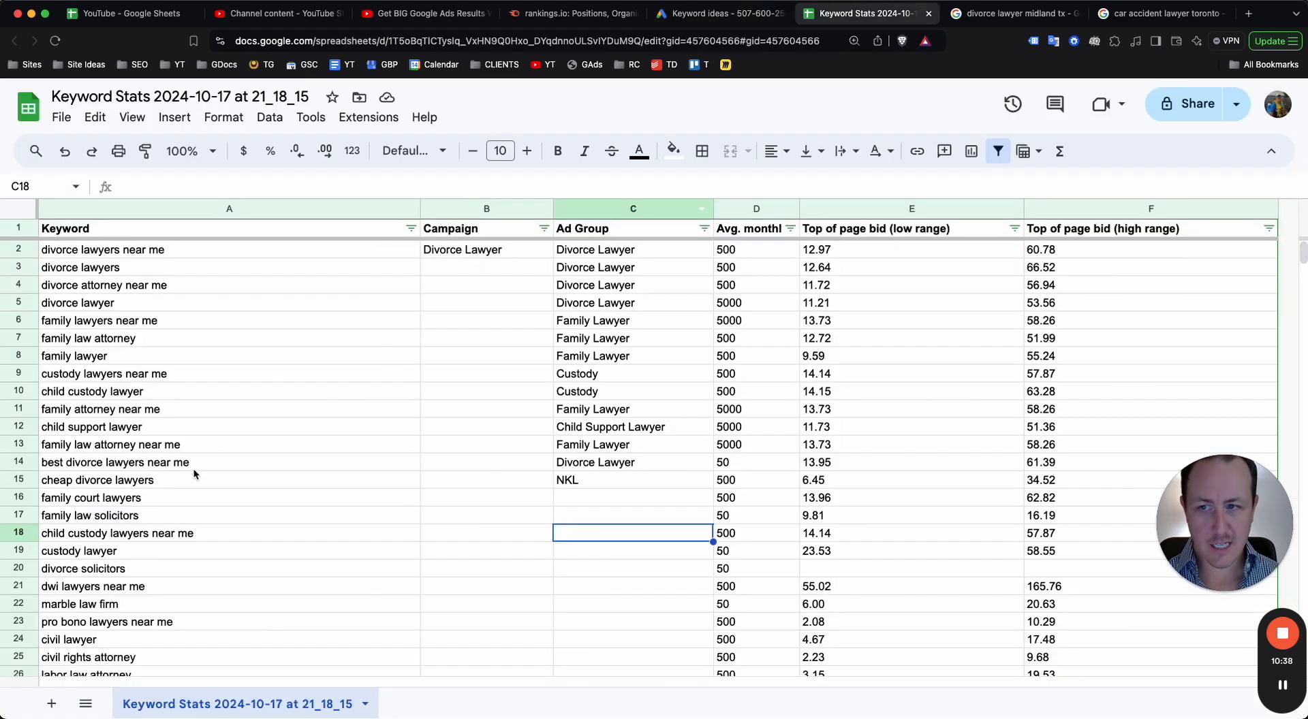
click(194, 469)
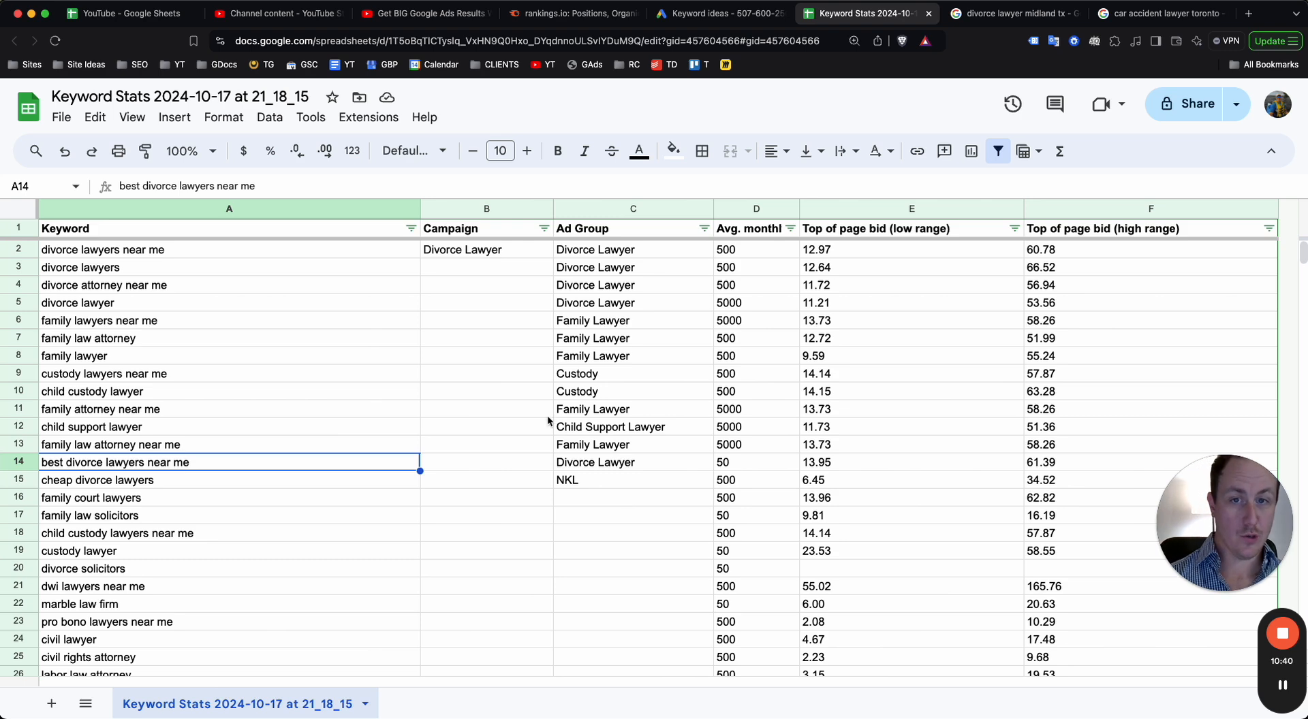
click(452, 447)
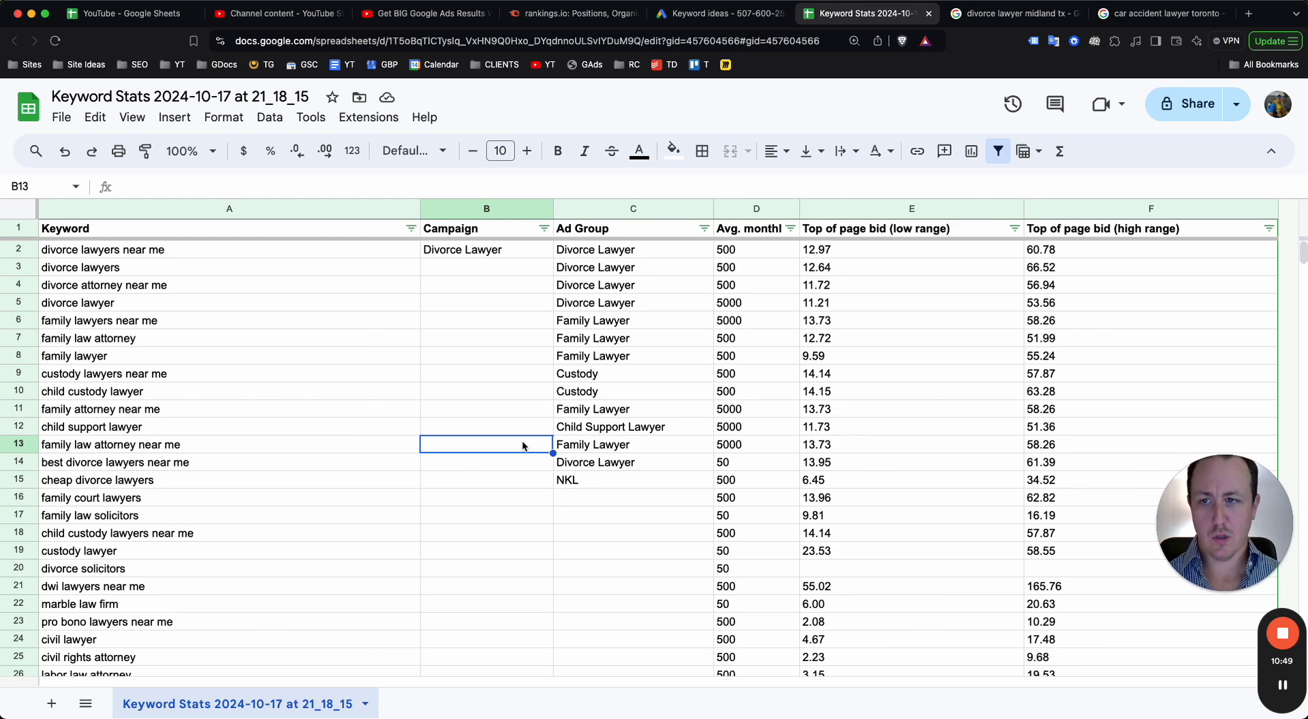
click(508, 255)
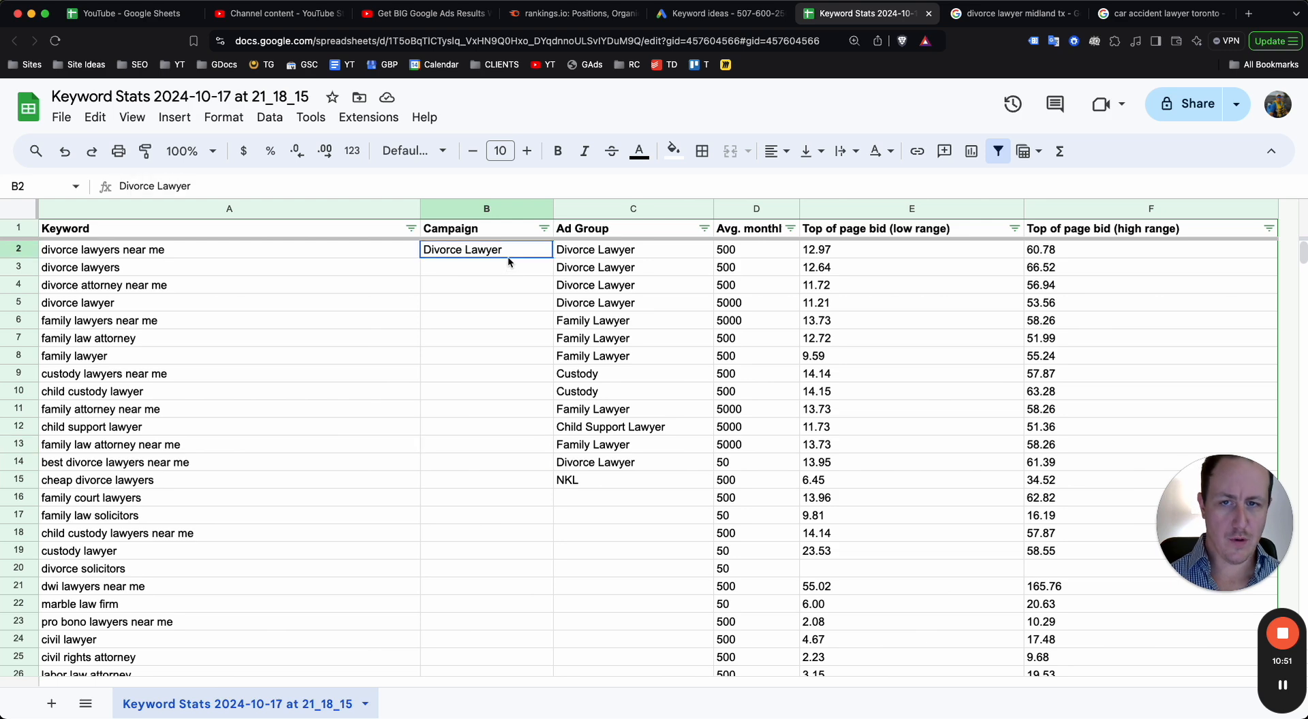
click(492, 284)
click(476, 374)
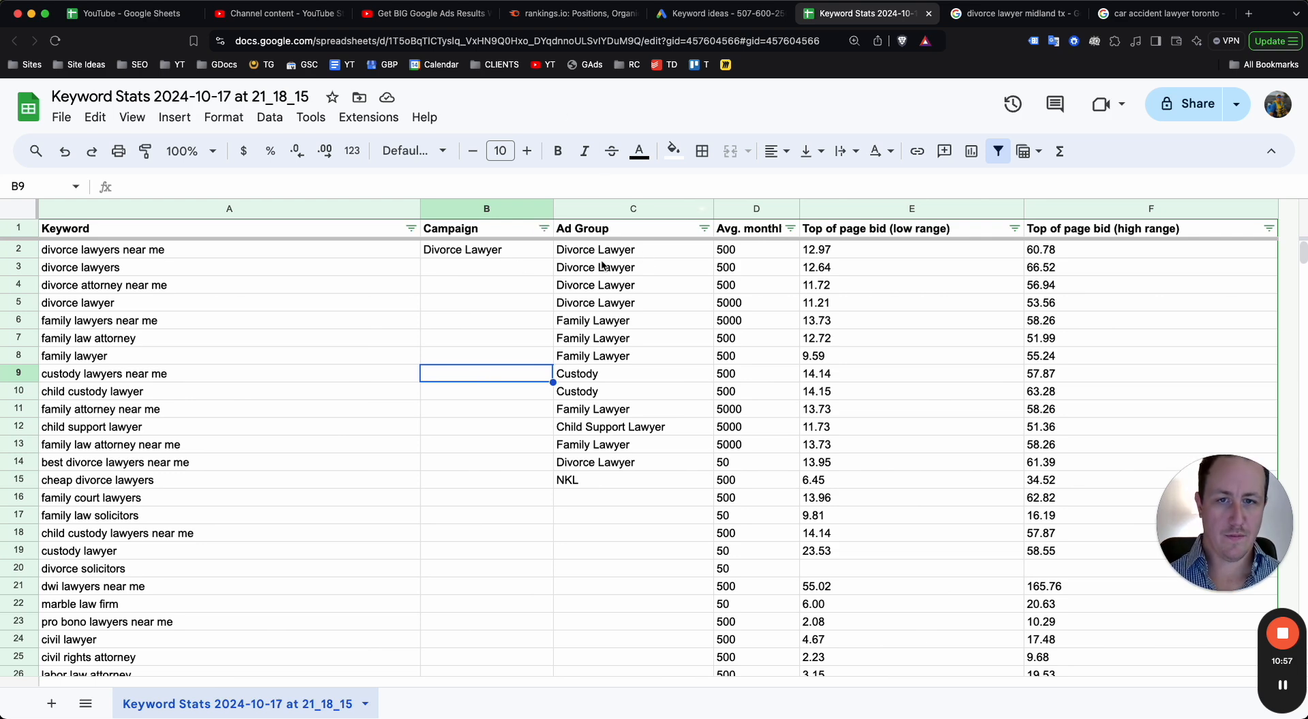
Step: Check the monthly searches and low-range top of page bids for the family court and custody keywords in rows 16 to 19
click(719, 14)
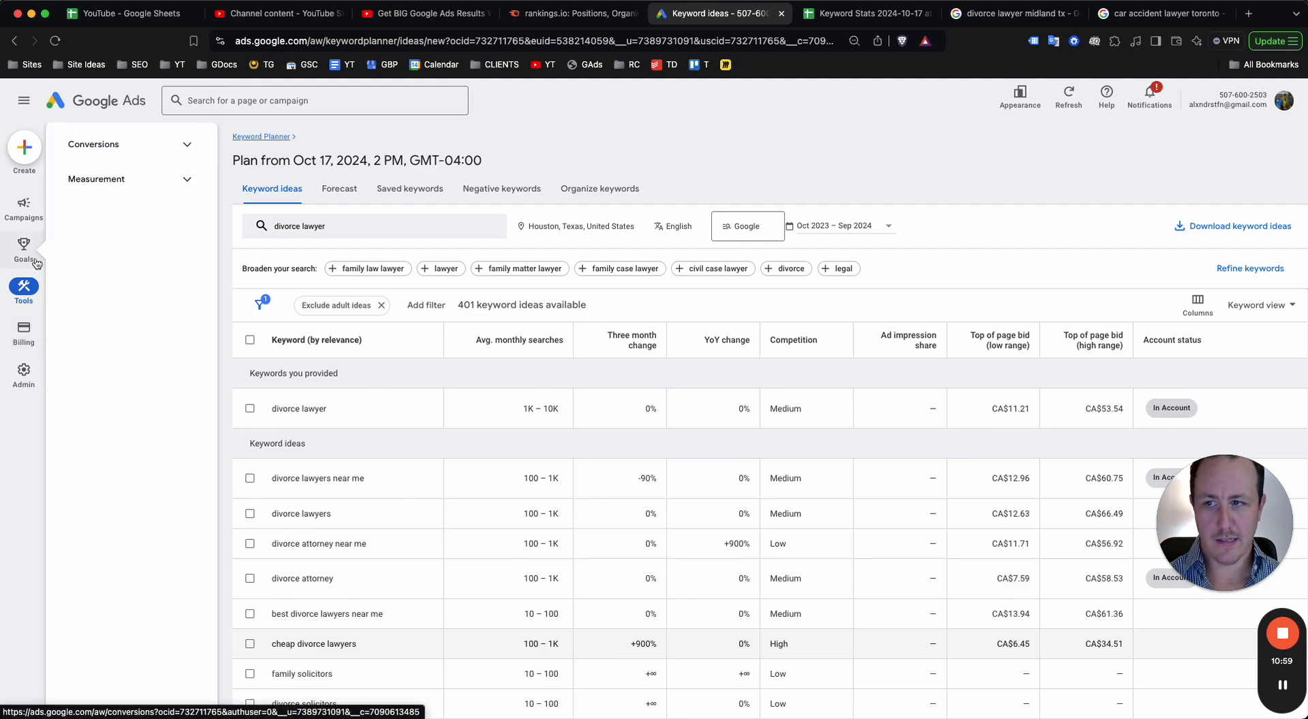
click(869, 15)
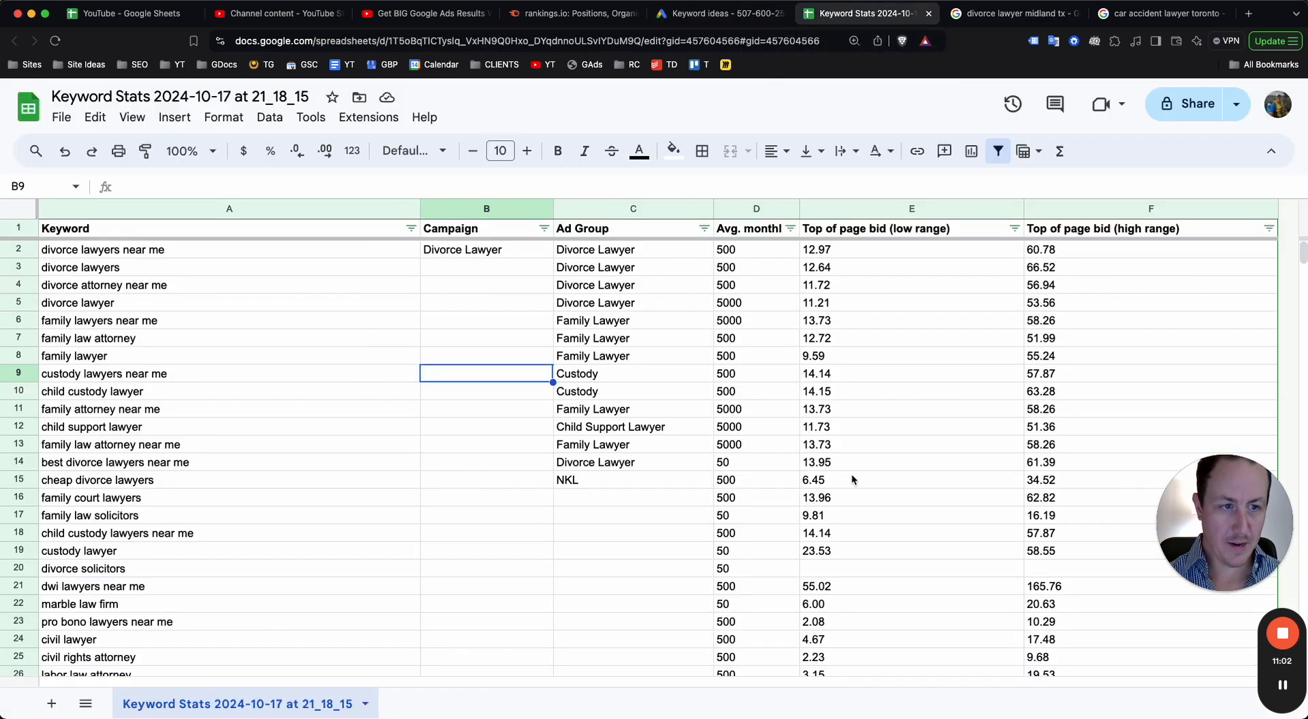
click(842, 535)
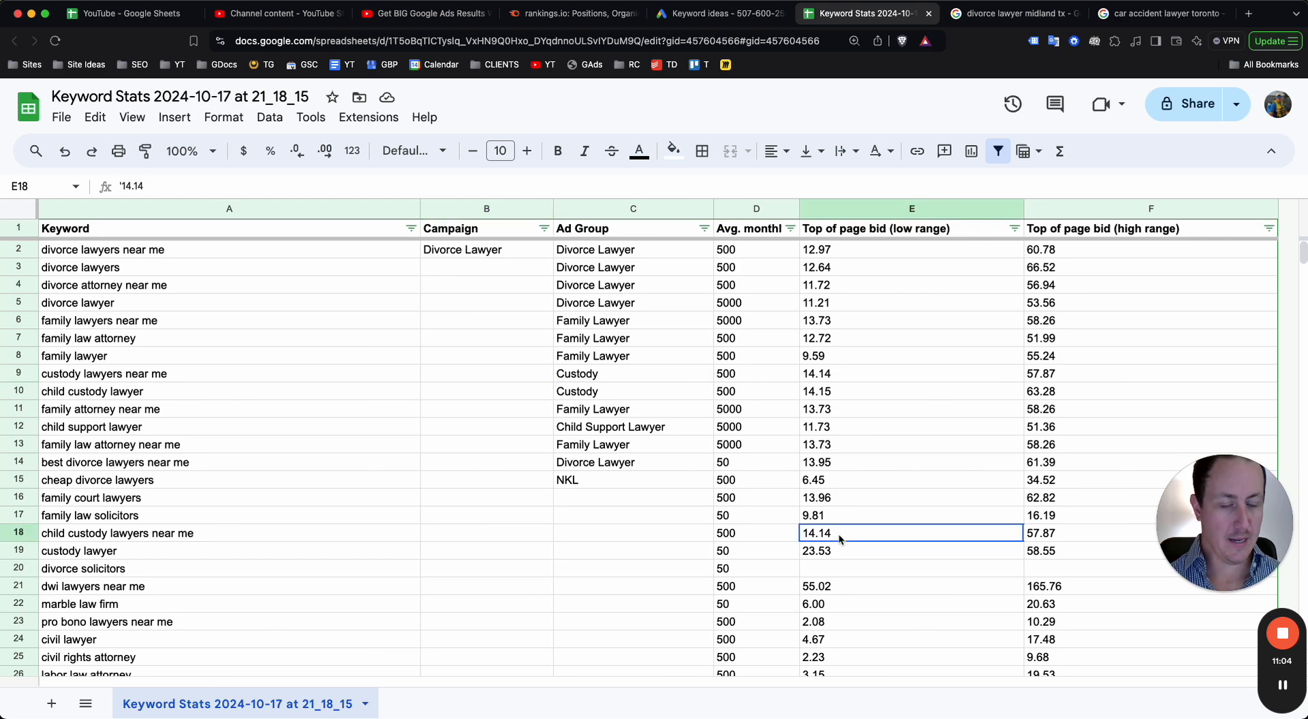
click(744, 497)
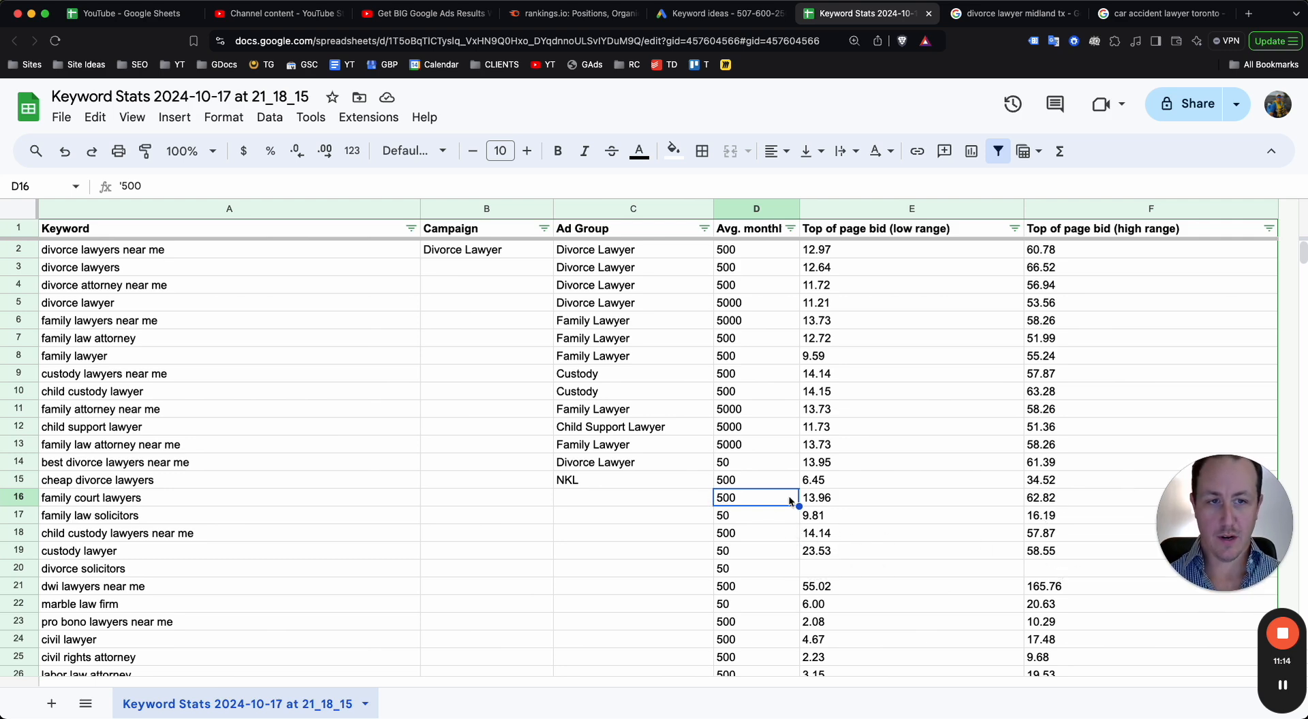
click(965, 552)
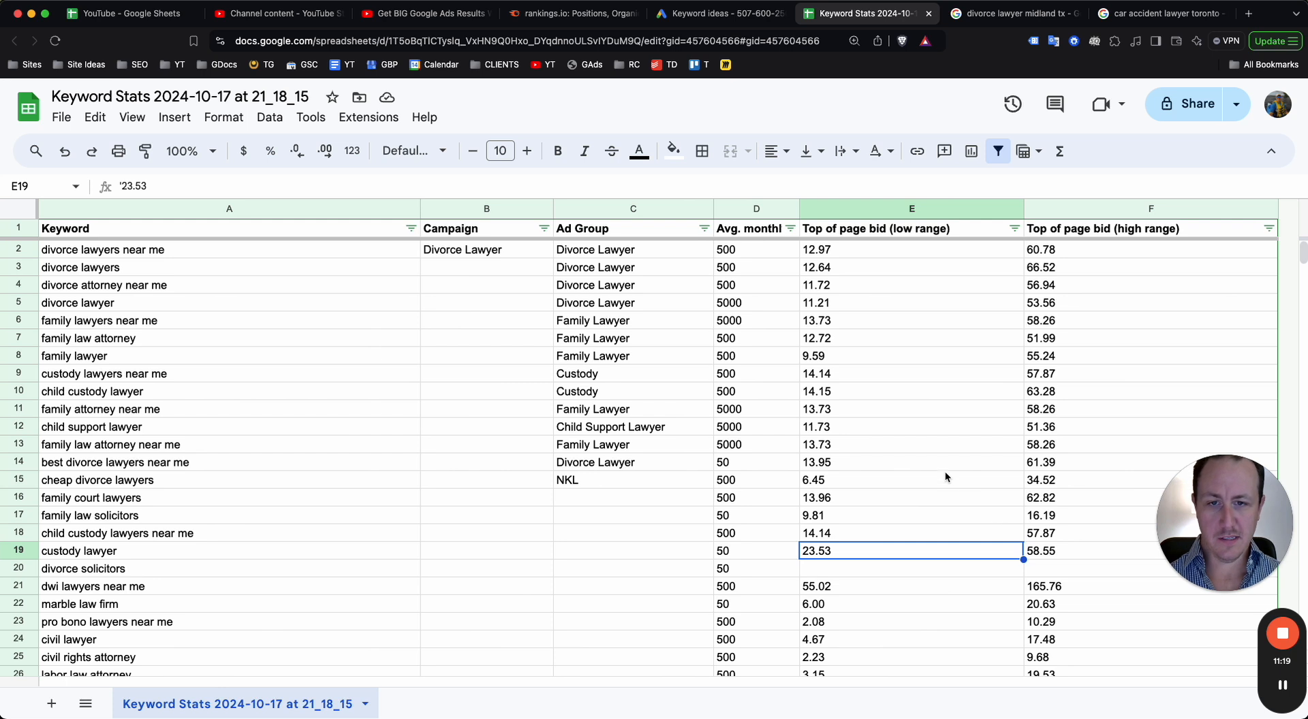
click(998, 497)
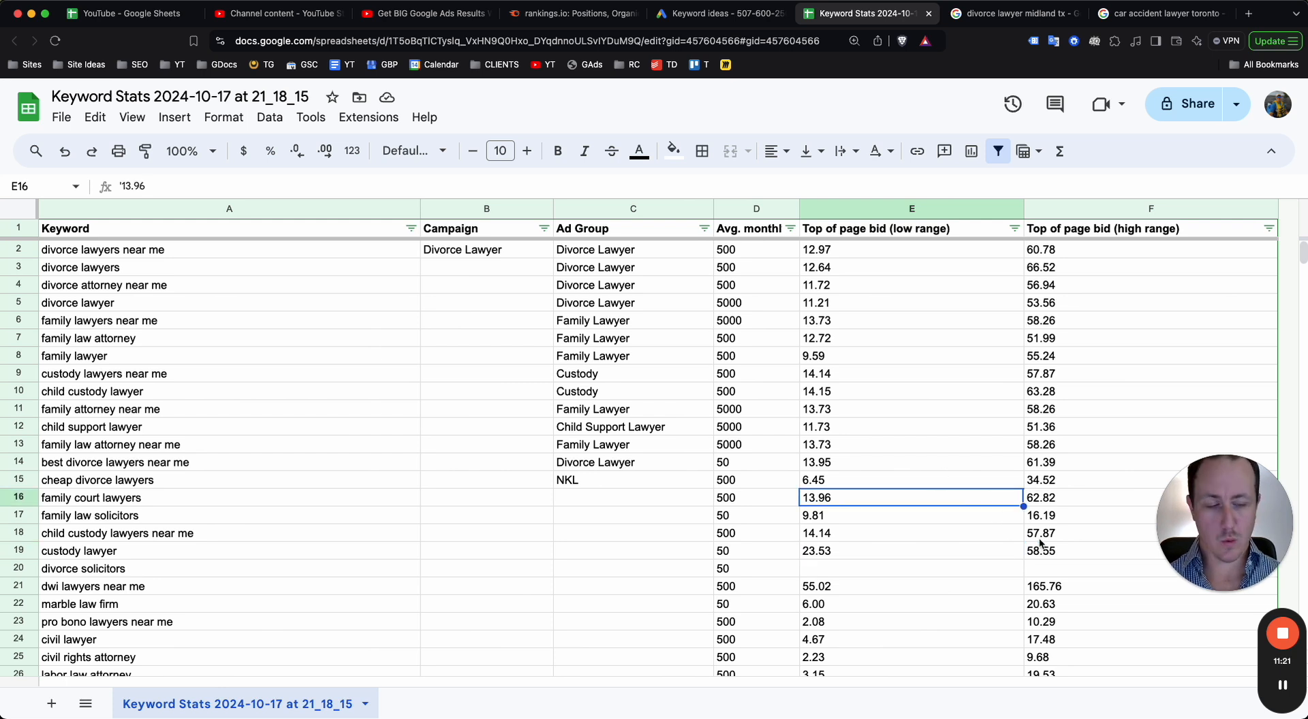